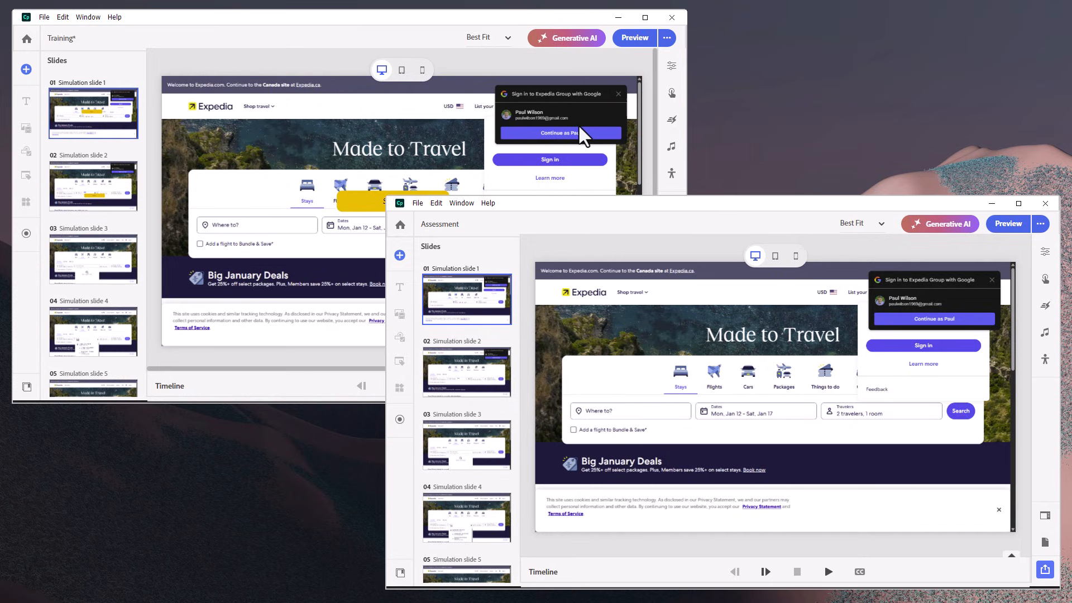
# Step: Open the preferences for a new software simulation recording and review the Training mode's mouse, clickbox and input field options
pyautogui.click(27, 235)
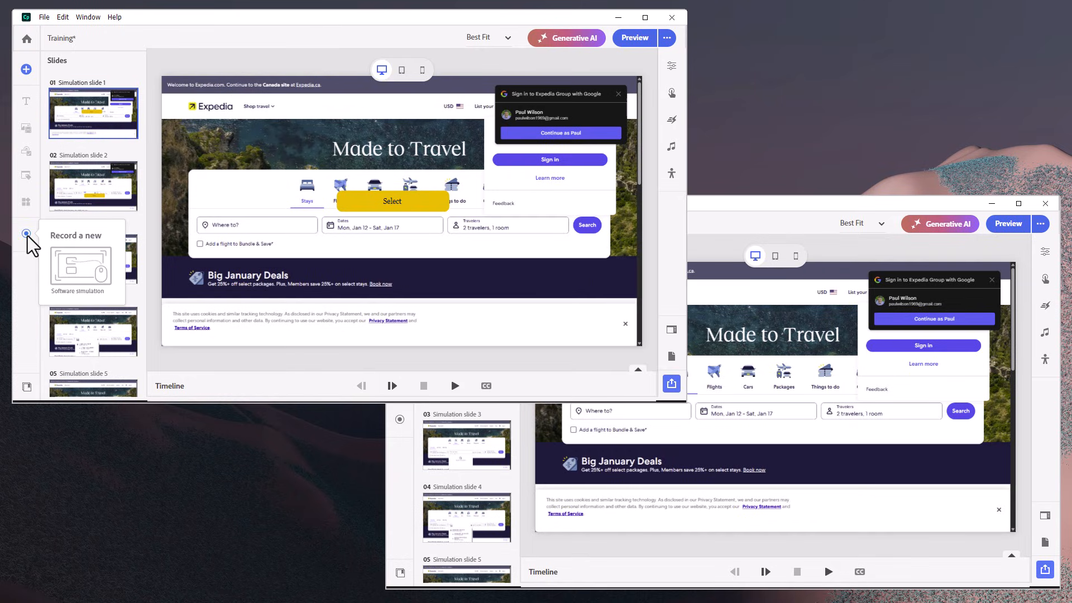
pyautogui.click(71, 267)
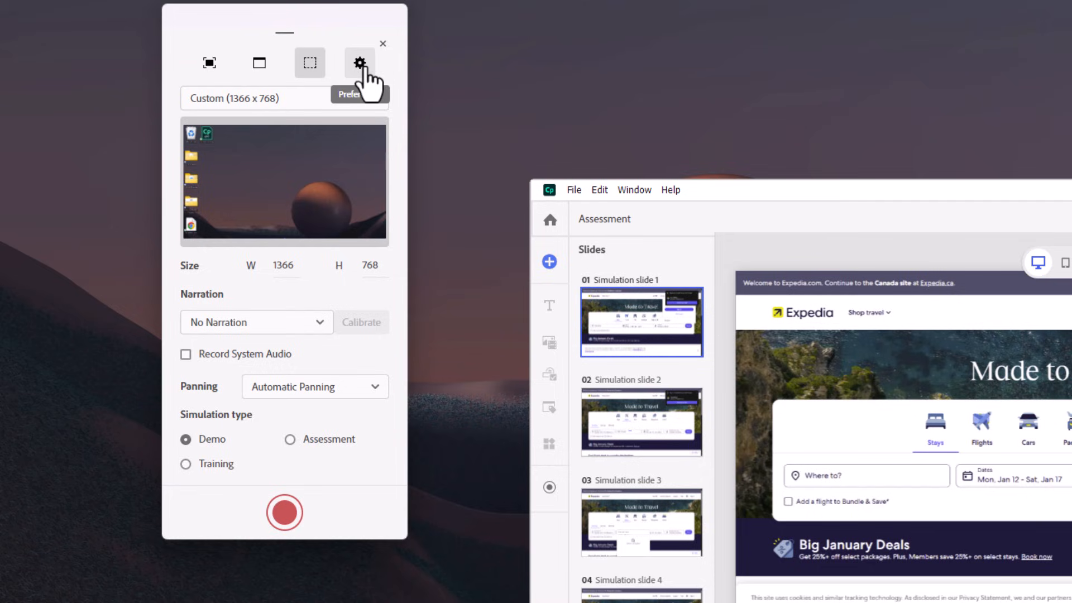
pyautogui.click(360, 66)
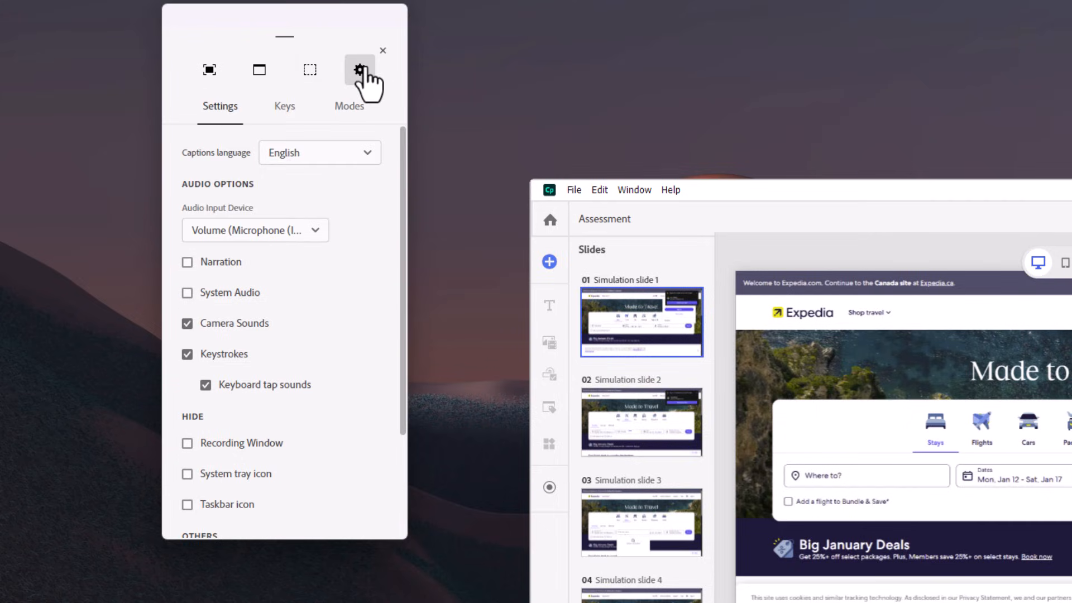
pyautogui.click(349, 107)
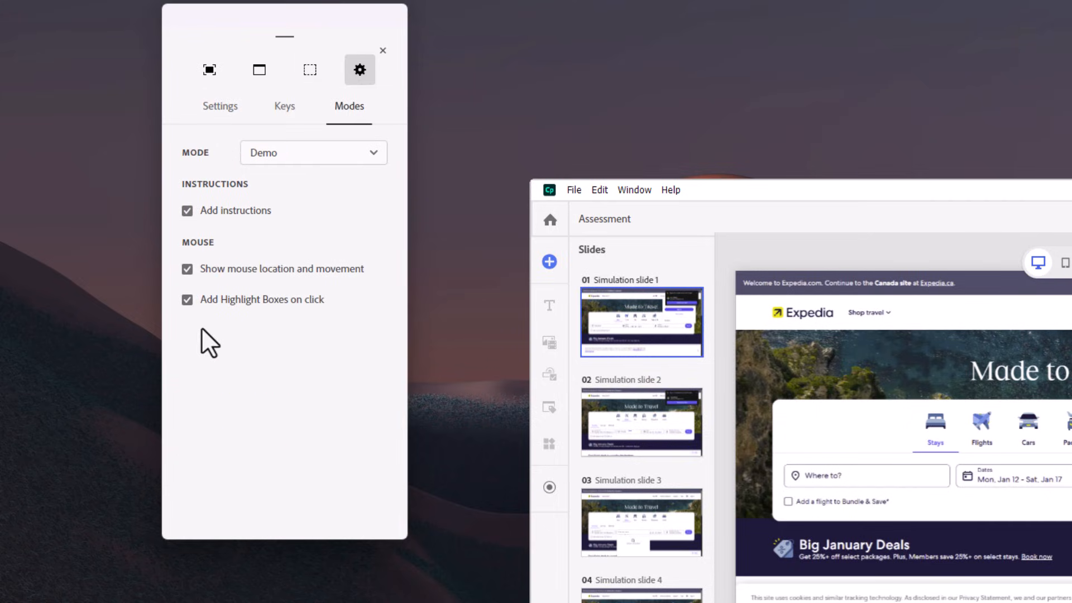
pyautogui.click(287, 148)
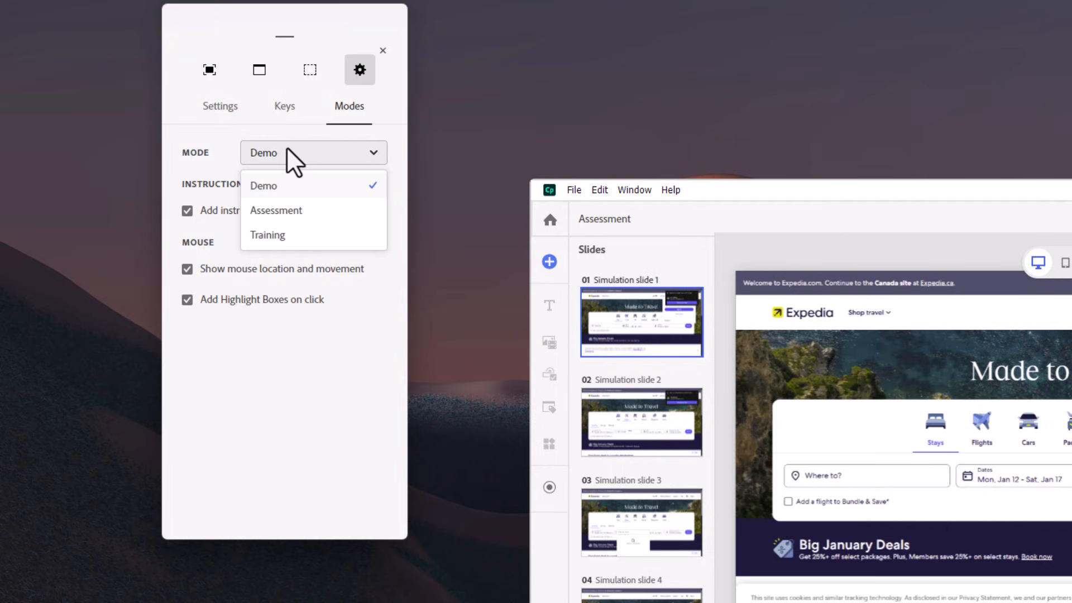
pyautogui.click(284, 236)
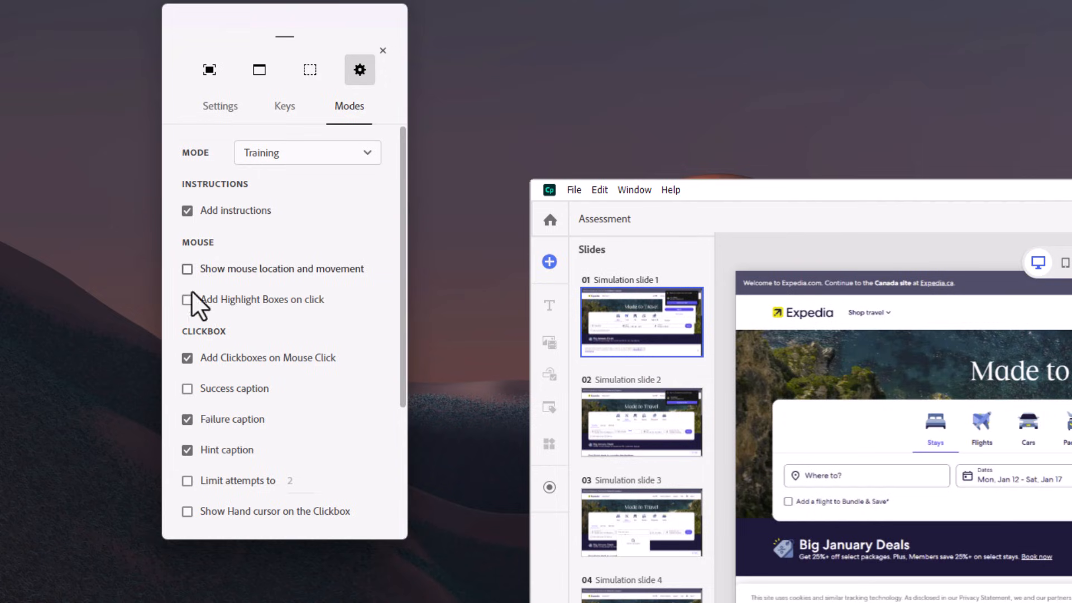
pyautogui.scroll(-3, 351, 357)
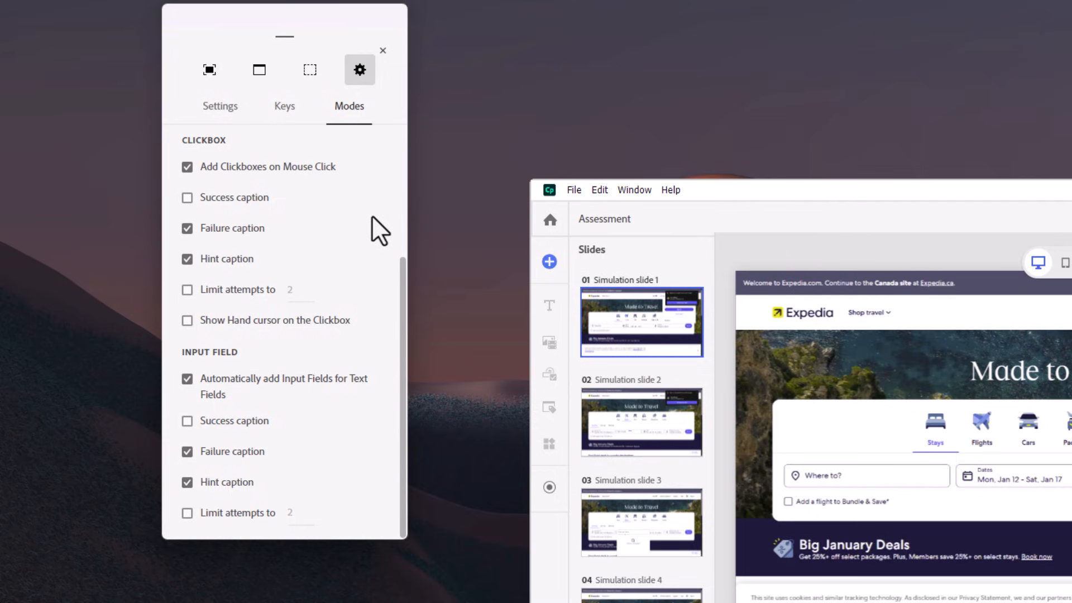
# Step: Switch the recording mode to Assessment, review its clickbox and input field options, and close the recording window
pyautogui.scroll(3, 371, 215)
pyautogui.click(339, 156)
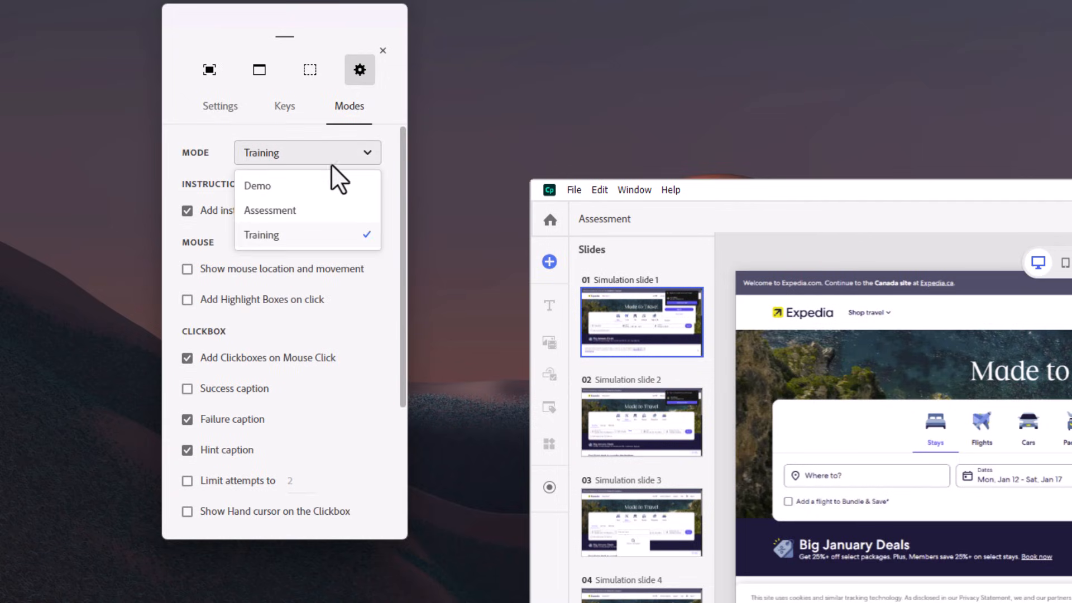
pyautogui.click(317, 211)
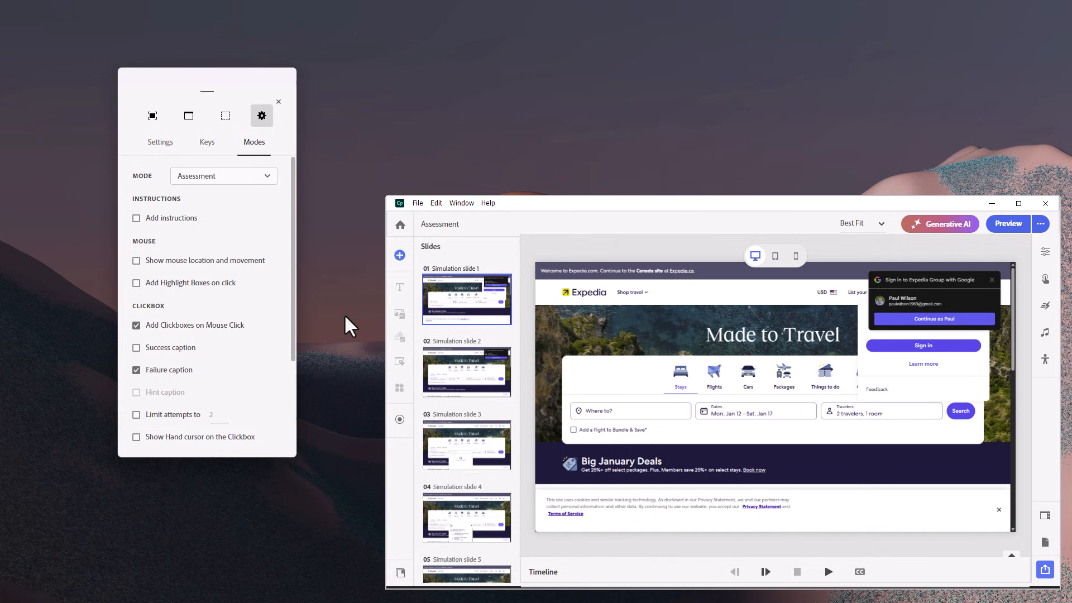
pyautogui.scroll(-2, 202, 310)
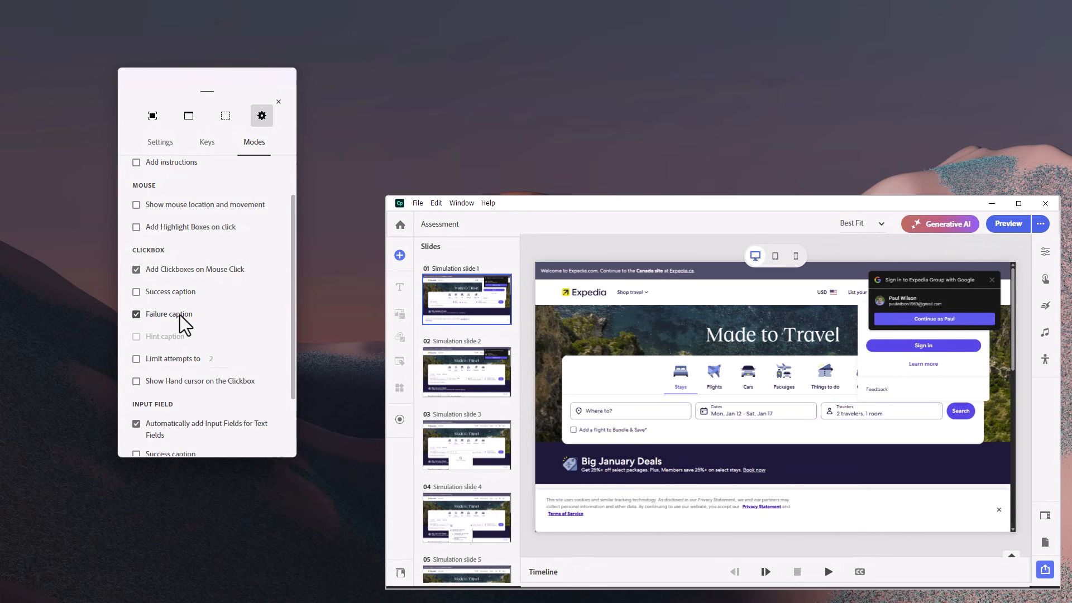
pyautogui.scroll(-3, 244, 317)
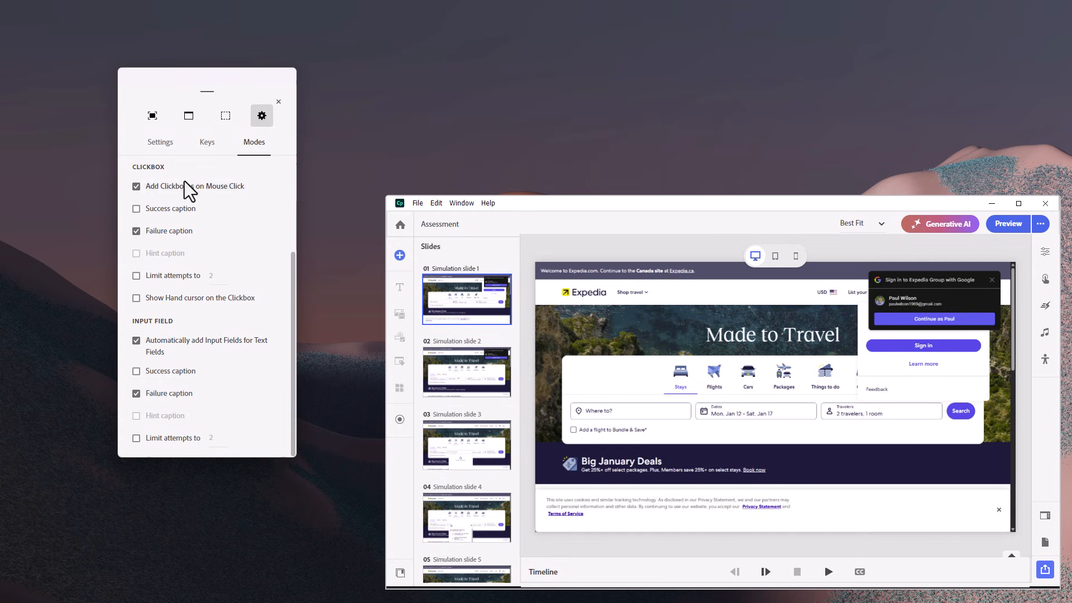
pyautogui.click(278, 102)
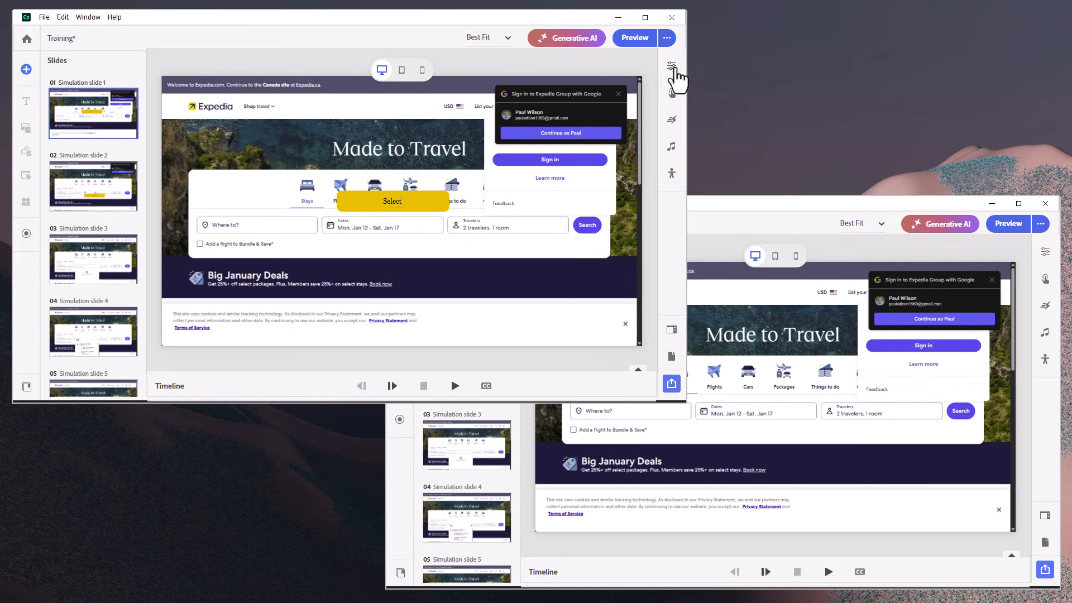
# Step: Show the slide properties in both projects and examine the feedback states of the Flights click box on the Assessment project's slide 1
pyautogui.click(672, 68)
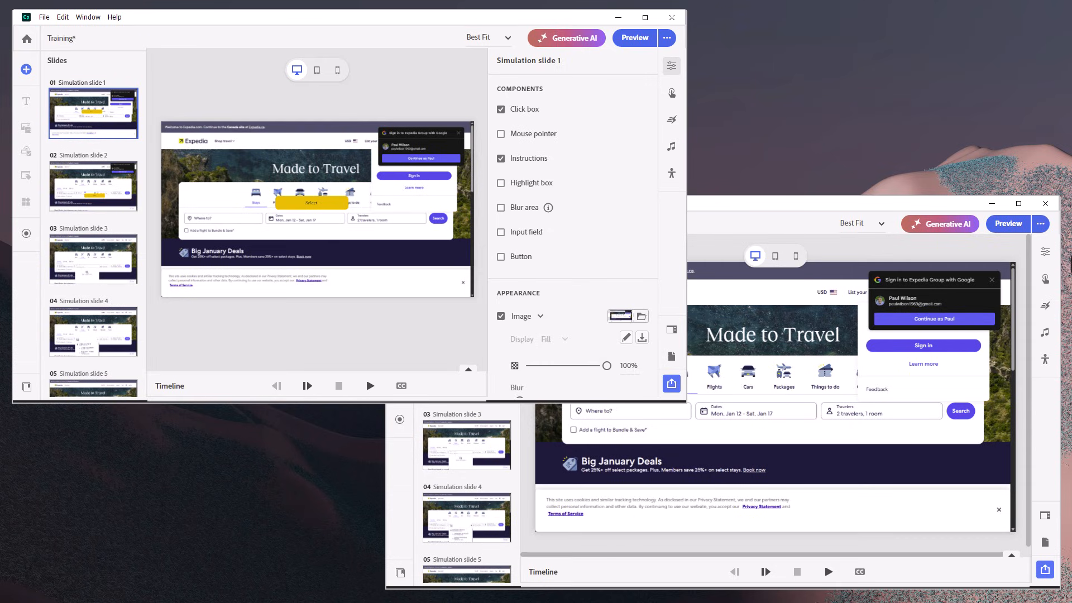
pyautogui.click(1045, 253)
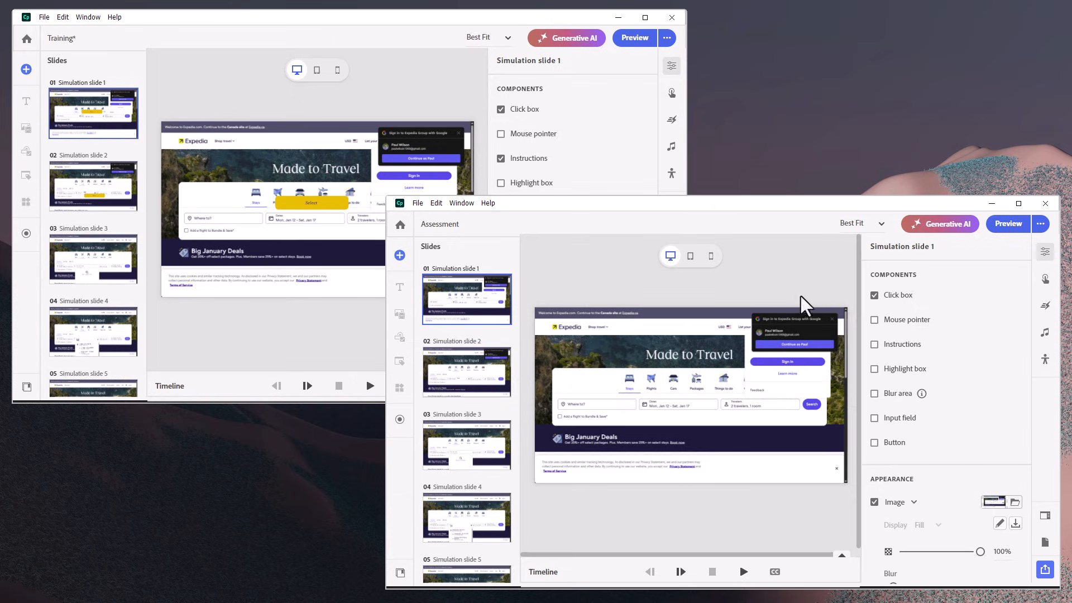
pyautogui.click(649, 378)
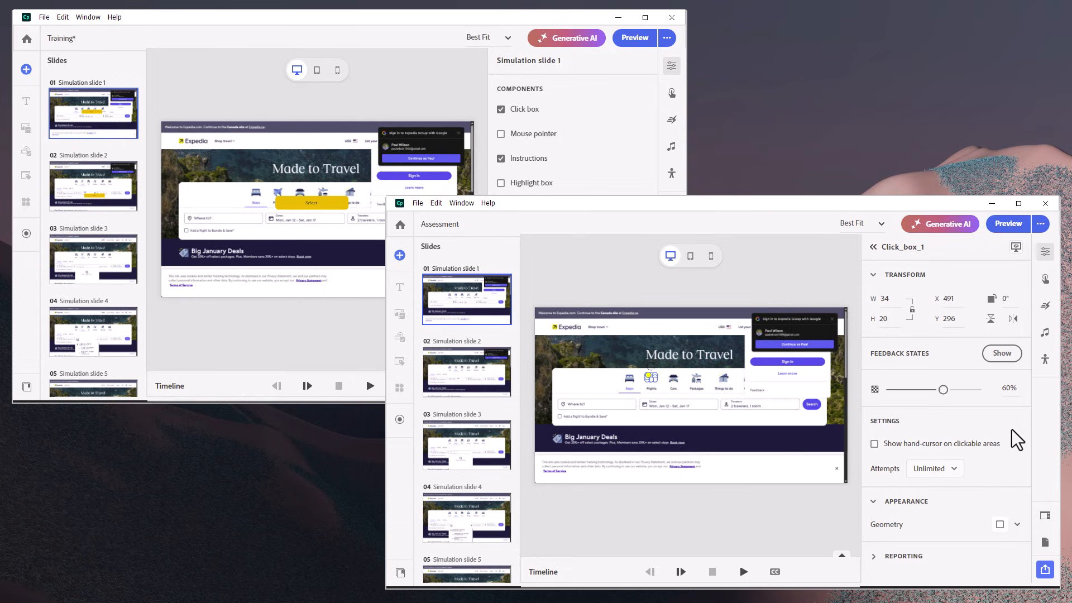
pyautogui.click(1001, 354)
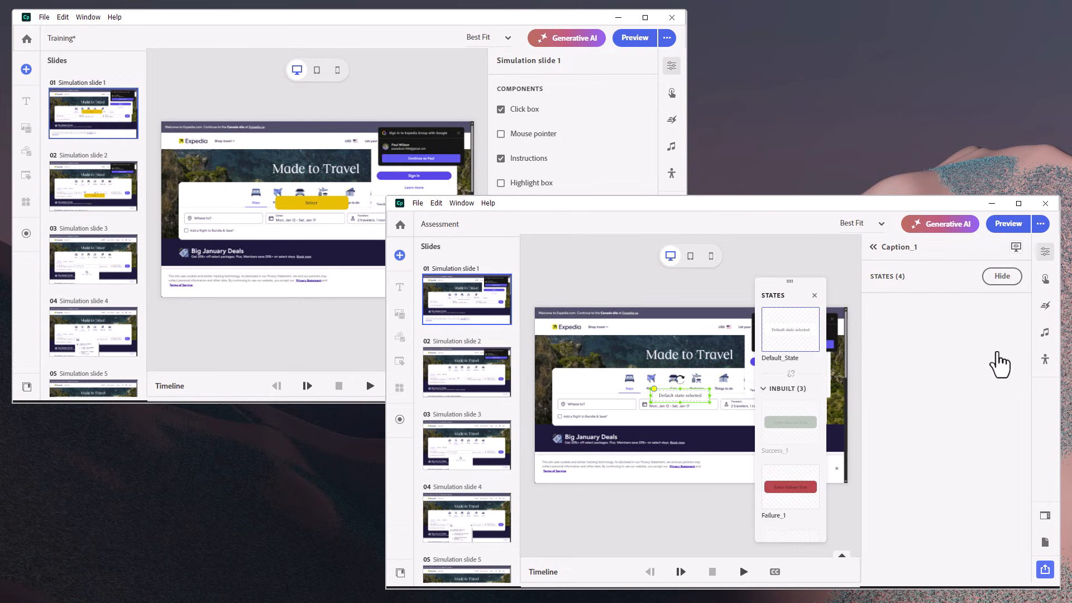
pyautogui.scroll(-1, 758, 433)
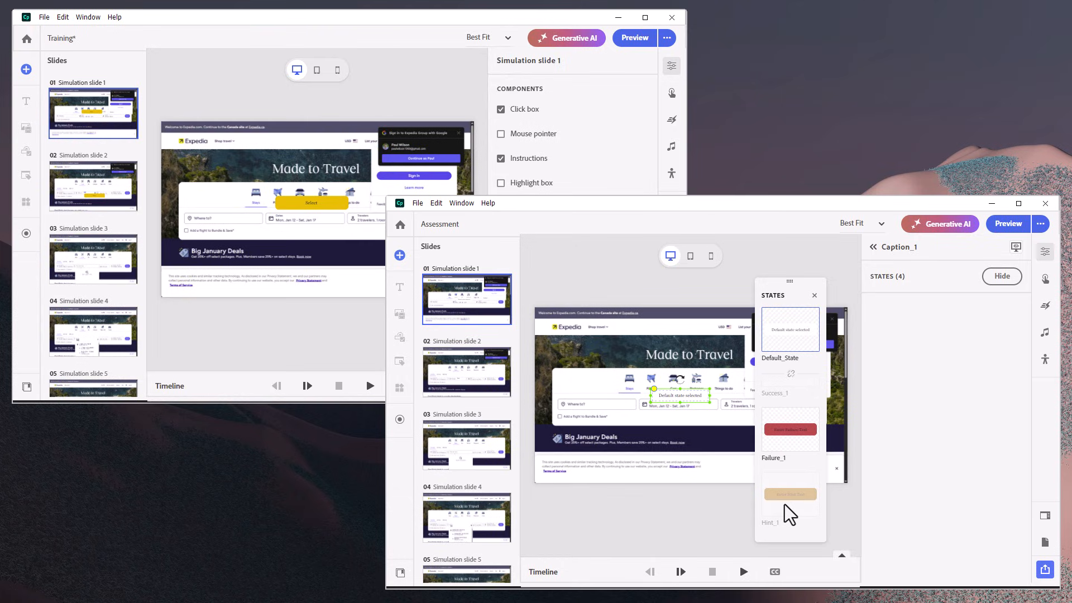
# Step: In the Training project, select slide 1's click box through the timeline and examine its feedback caption states
pyautogui.click(407, 89)
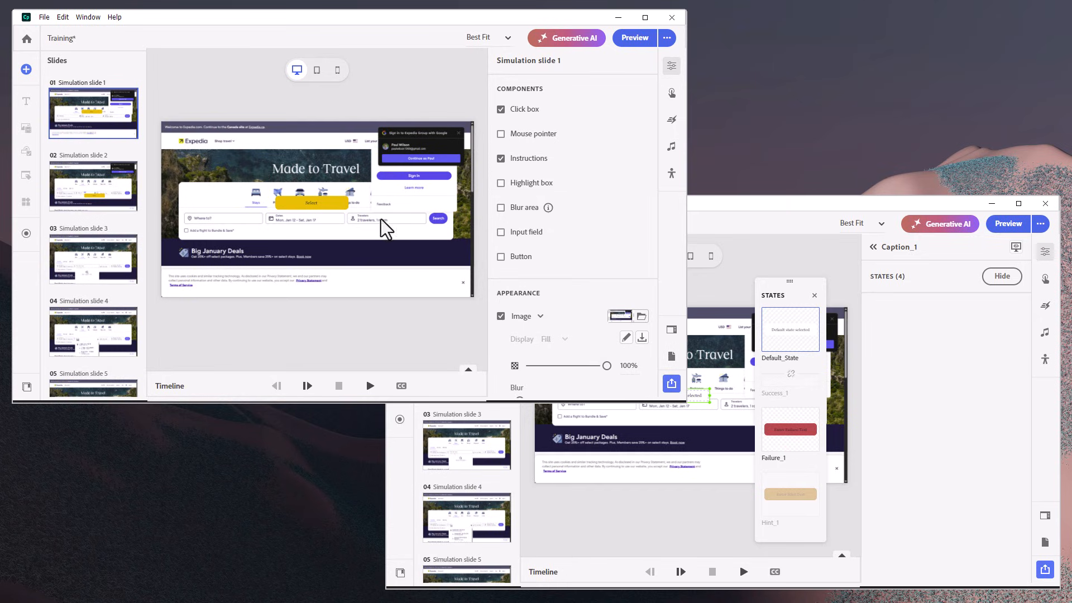
pyautogui.click(249, 398)
pyautogui.click(202, 279)
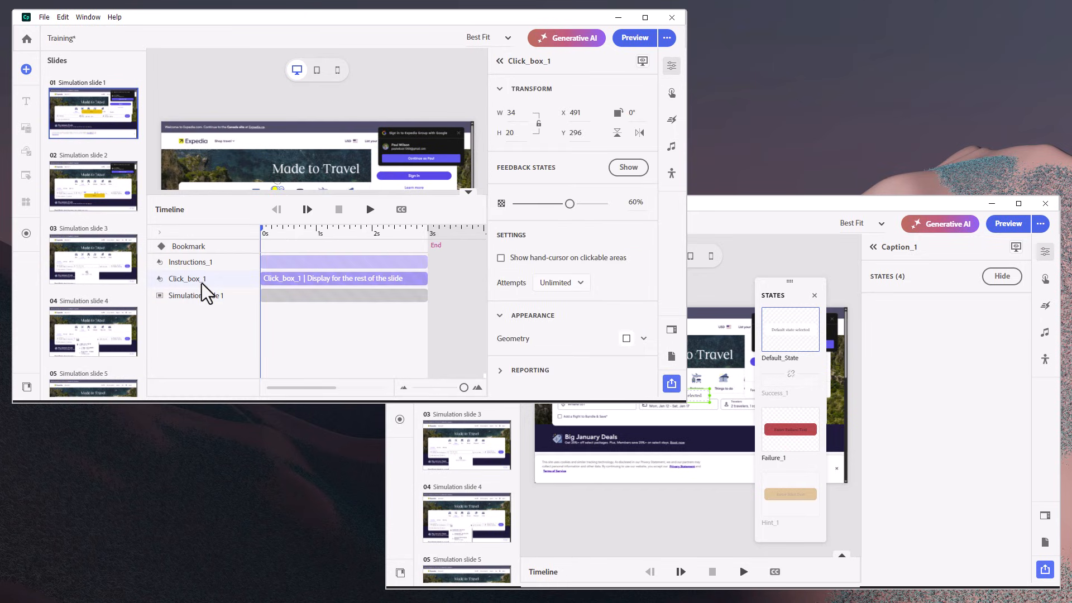
pyautogui.click(628, 167)
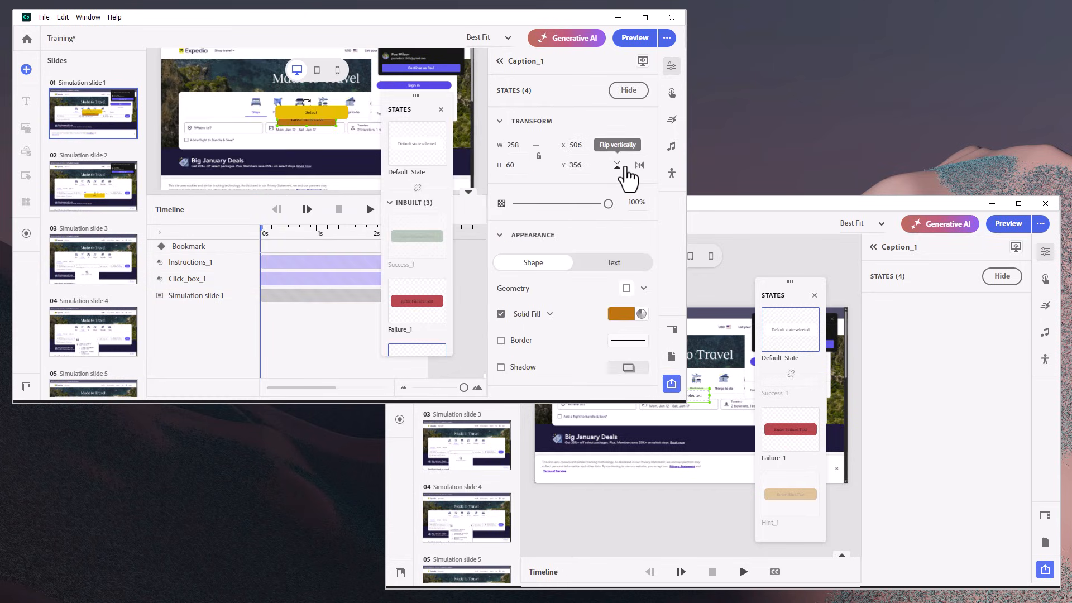
pyautogui.scroll(-2, 431, 306)
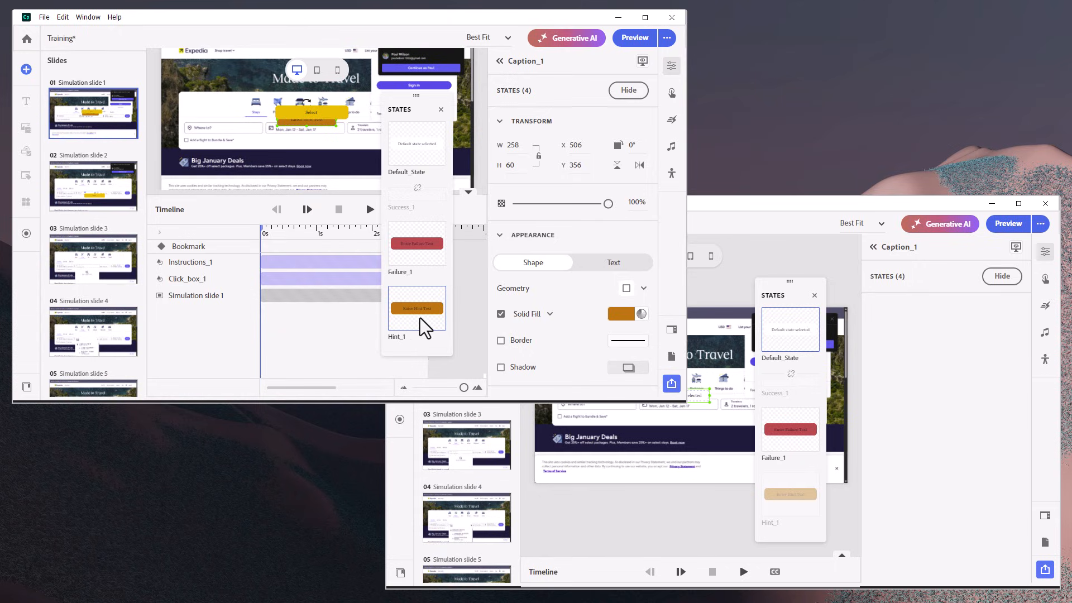
# Step: Examine the feedback states of the input field on simulation slide 3 of the Training project
pyautogui.click(97, 252)
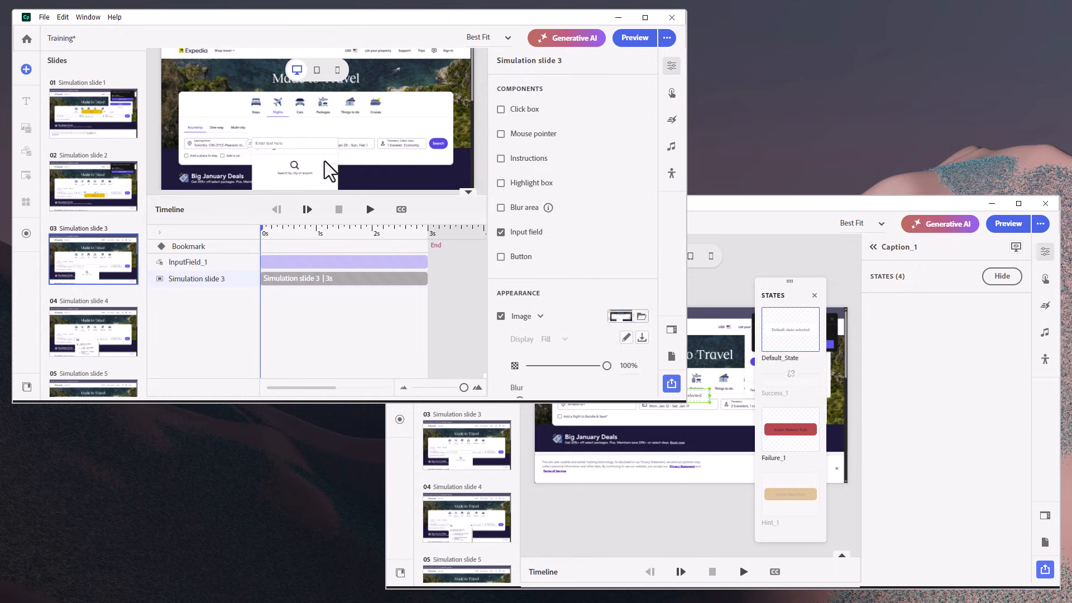
pyautogui.click(282, 145)
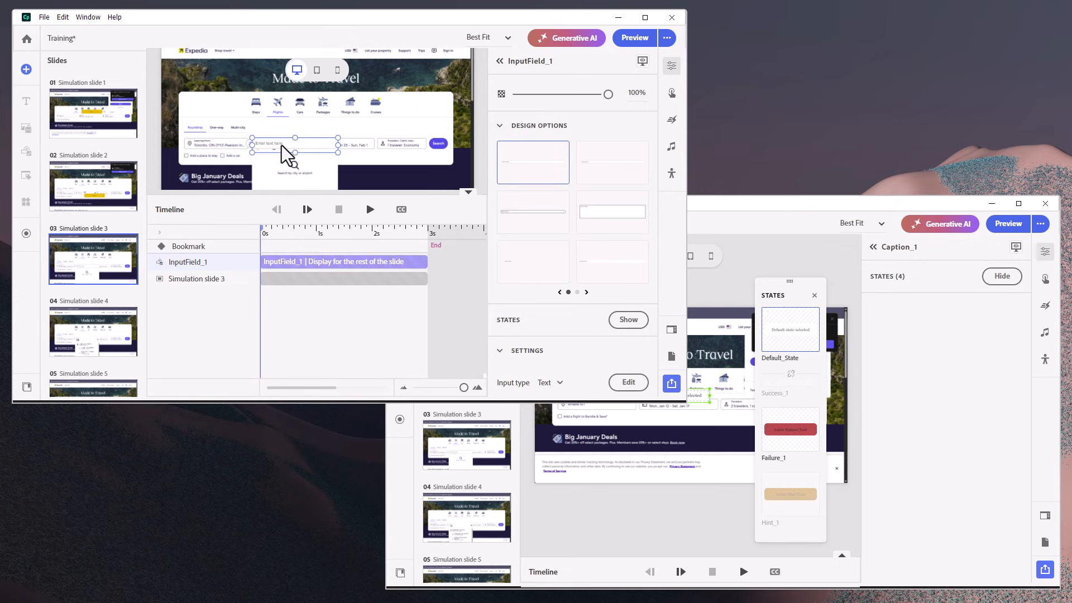
pyautogui.scroll(-5, 615, 305)
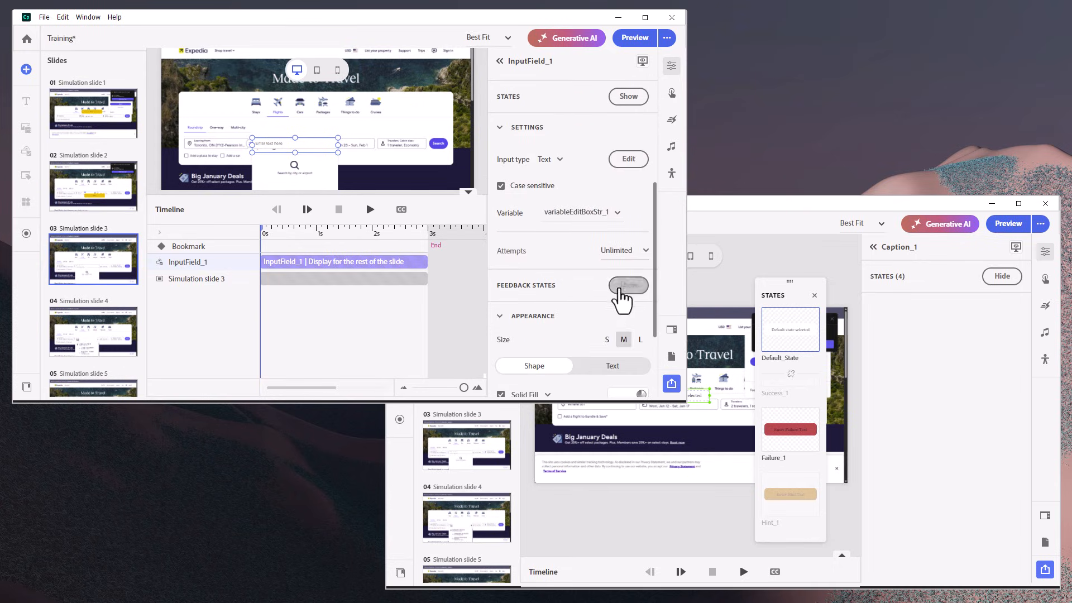
pyautogui.click(634, 285)
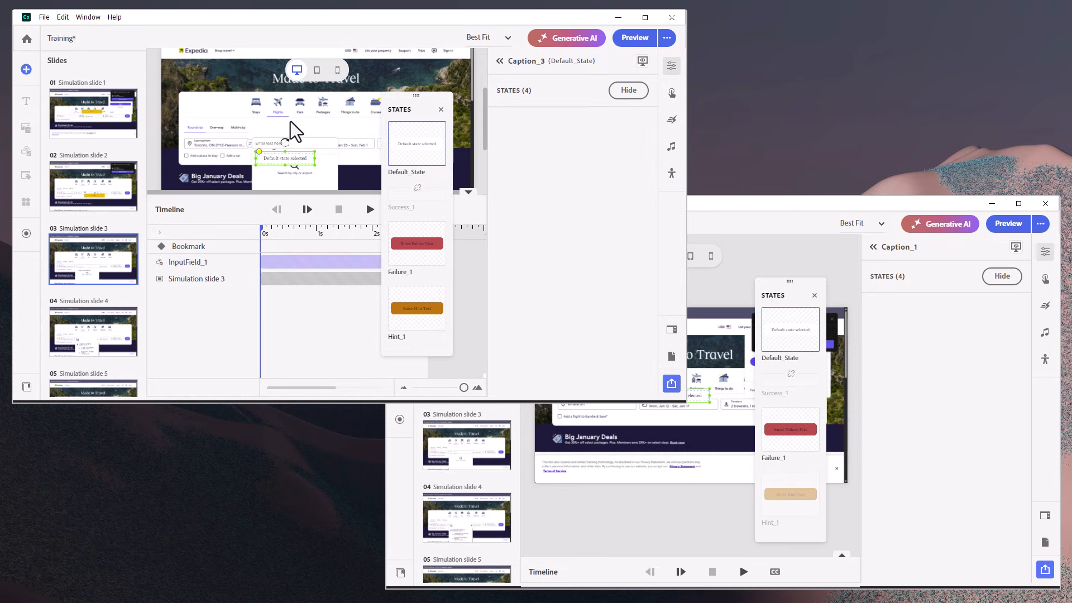
# Step: Examine the feedback states of the input field on simulation slide 3 of the Assessment project
pyautogui.click(748, 202)
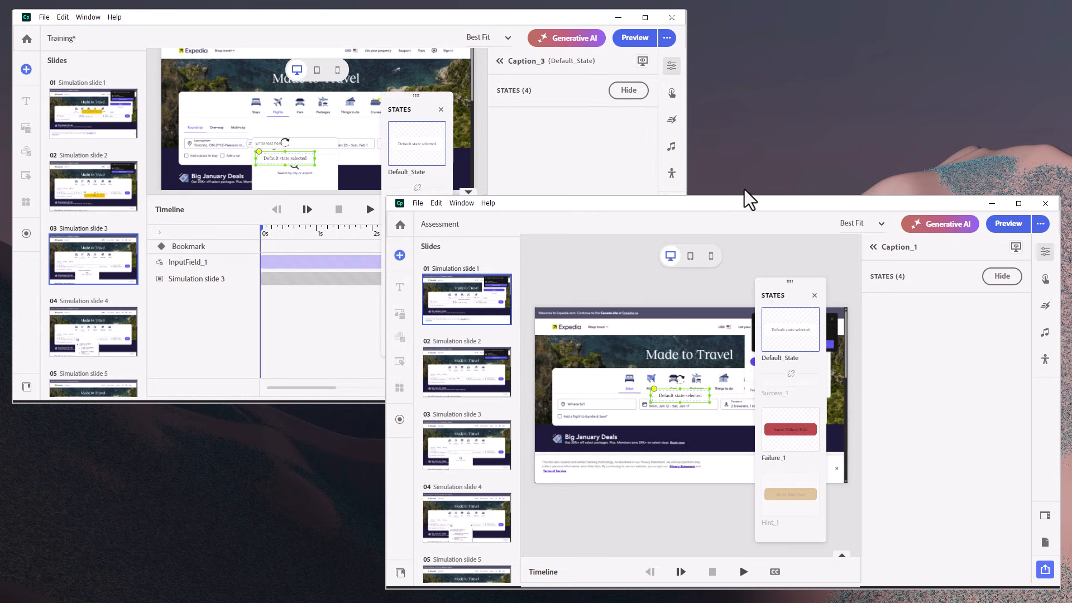
pyautogui.click(465, 437)
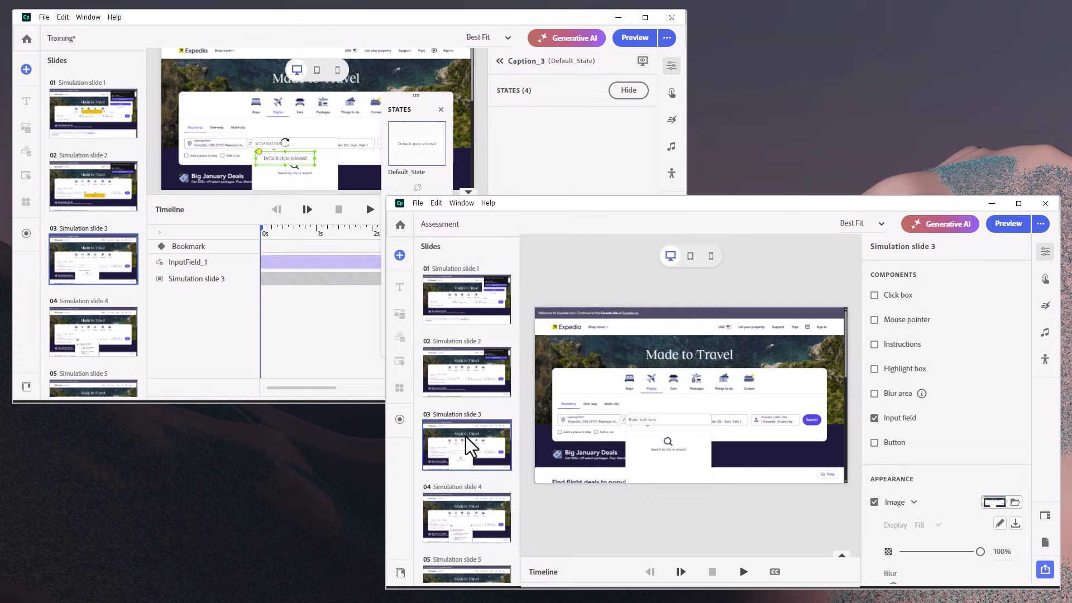
pyautogui.click(665, 421)
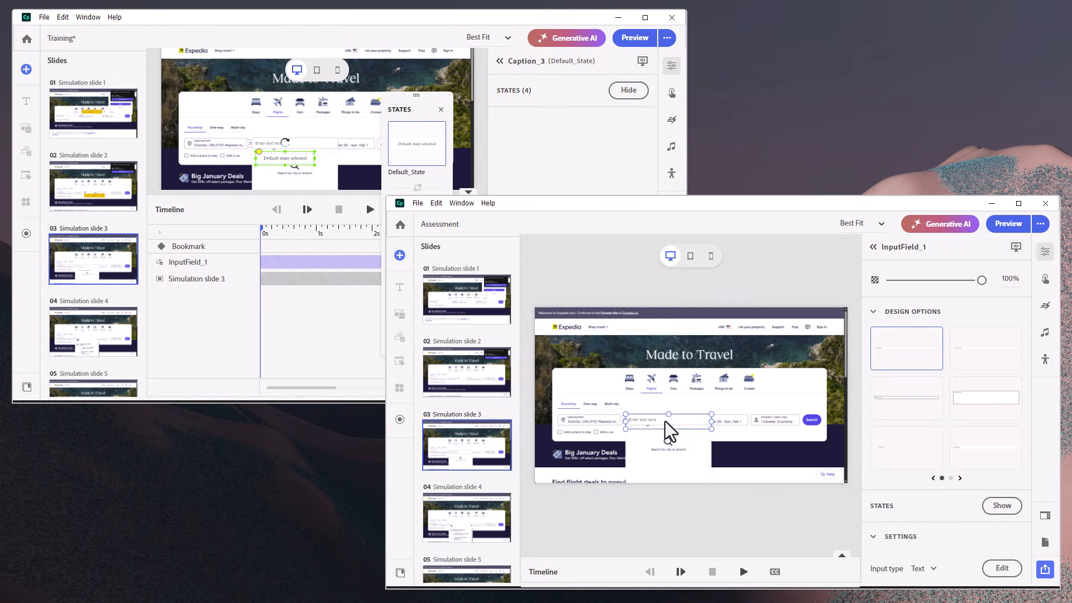
pyautogui.scroll(-5, 964, 519)
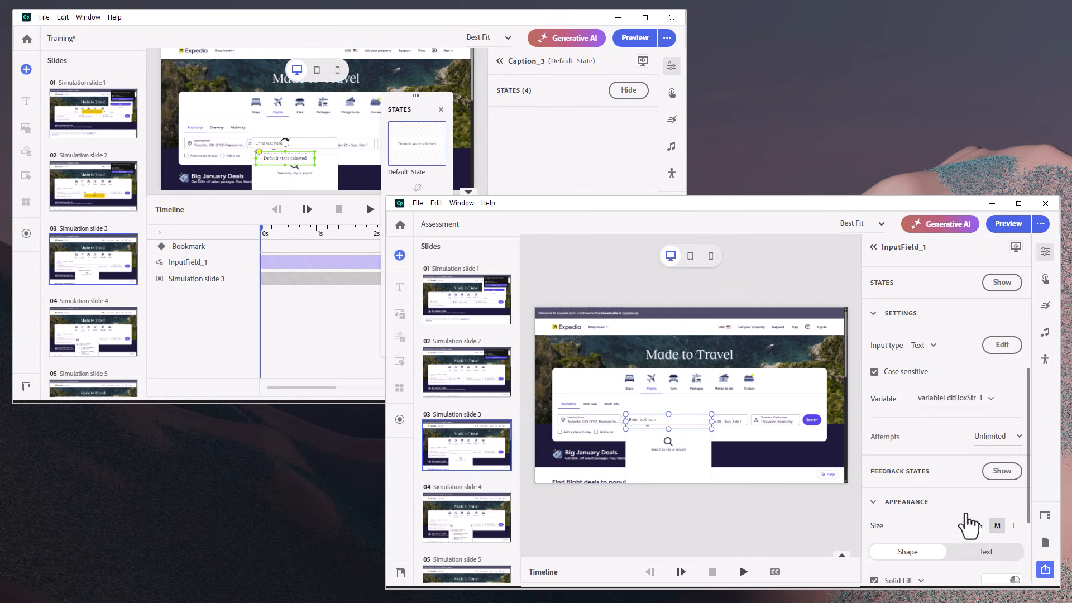
pyautogui.click(1003, 471)
pyautogui.scroll(-2, 783, 529)
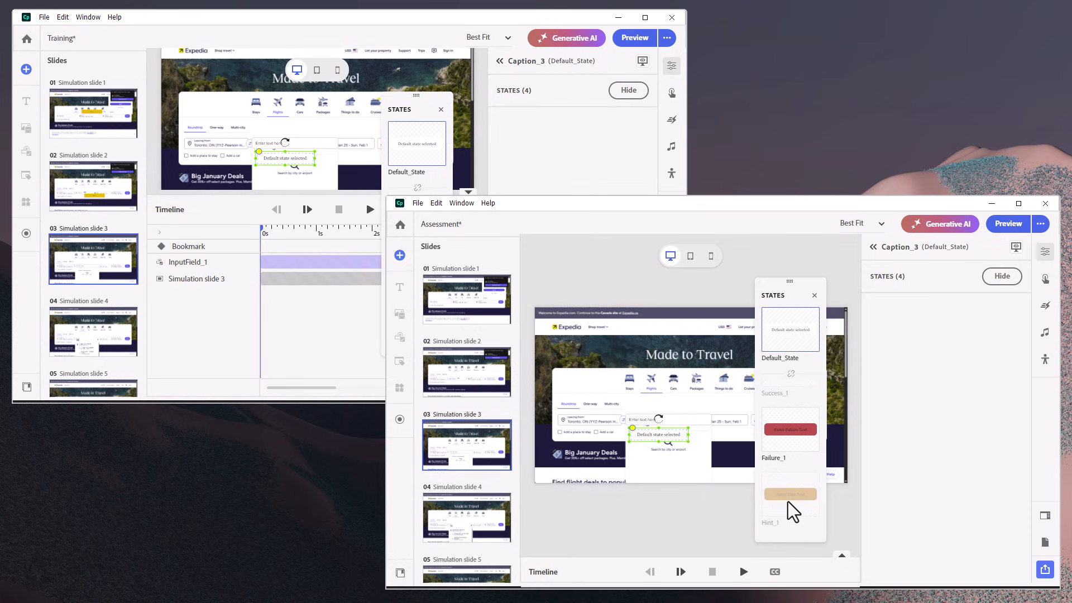
# Step: Enable the Instructions component on simulation slide 3 of the Assessment project
pyautogui.click(764, 260)
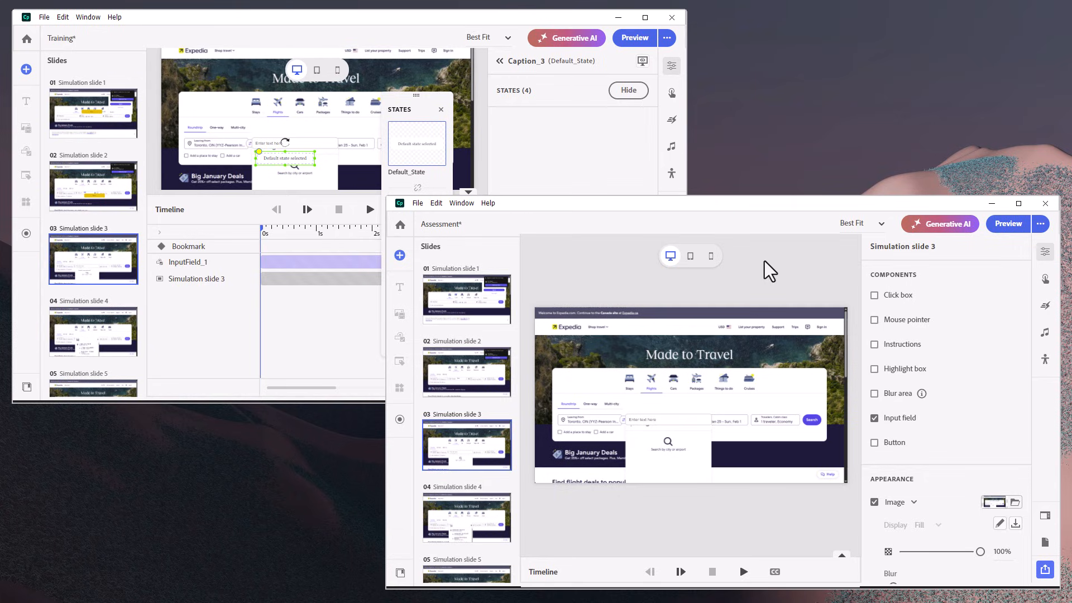
pyautogui.click(875, 344)
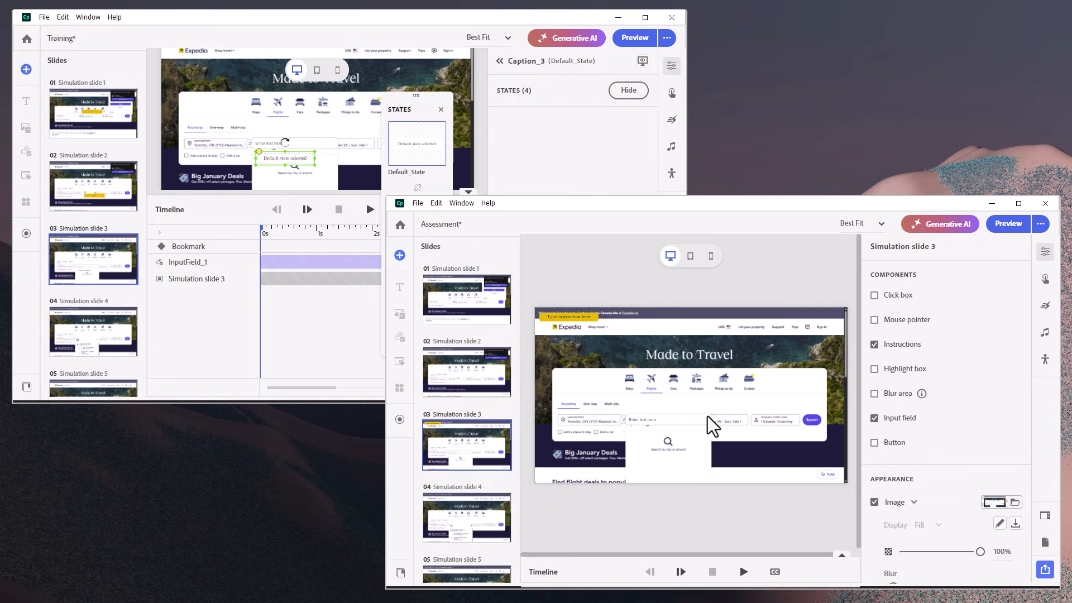
# Step: Enable the Hint_1 feedback state for the input field on simulation slide 3 of the Assessment project
pyautogui.click(668, 420)
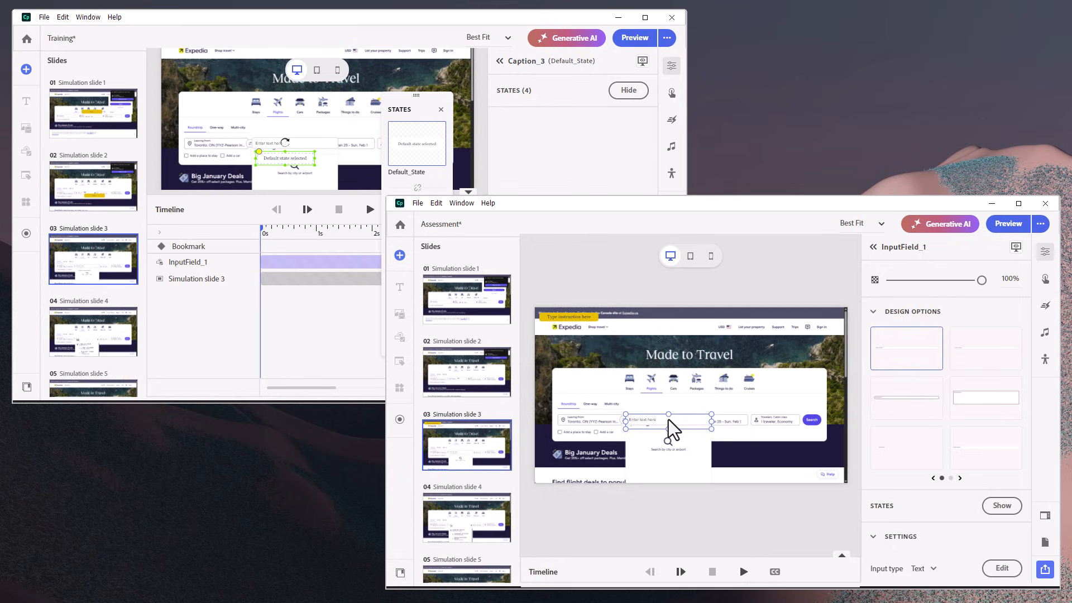
pyautogui.scroll(-5, 979, 441)
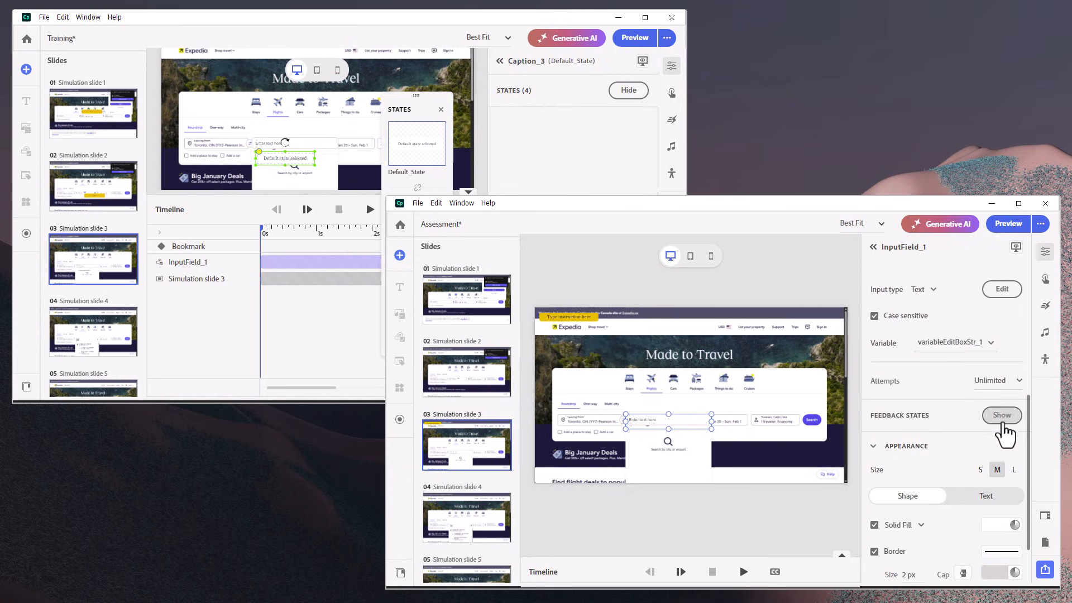
pyautogui.click(1002, 419)
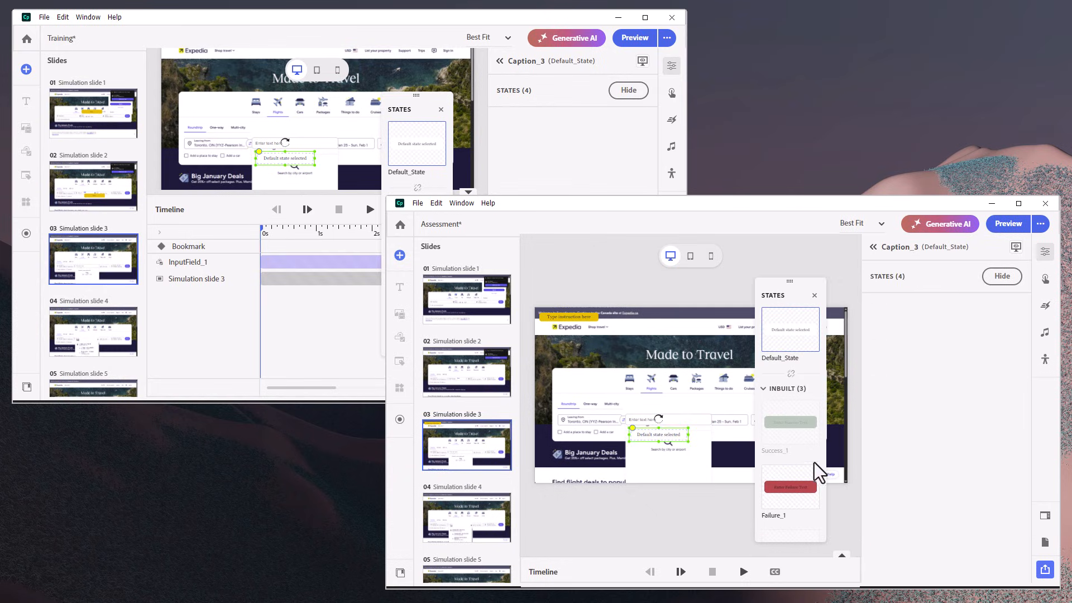
pyautogui.scroll(-1, 782, 489)
pyautogui.rightClick(781, 490)
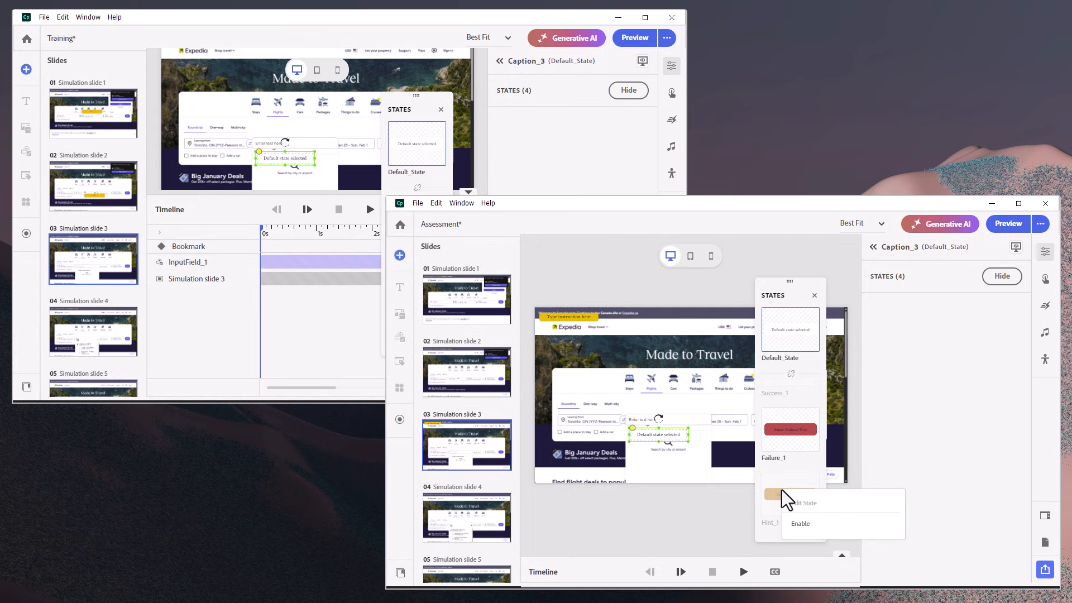
pyautogui.click(800, 524)
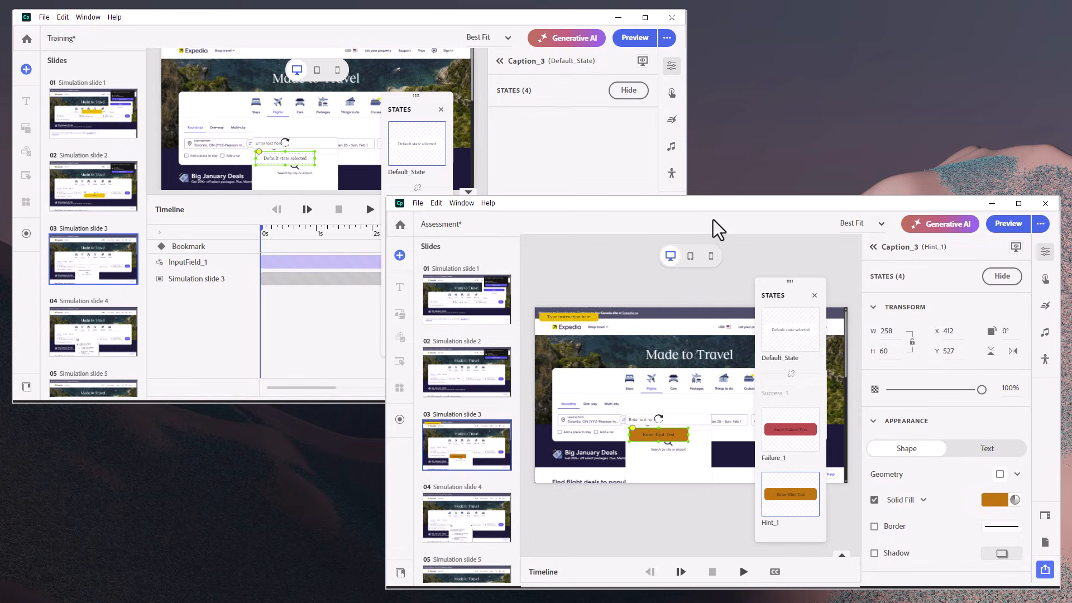
# Step: Close the Assessment project without saving its changes and maximize the Training project window
pyautogui.click(1044, 204)
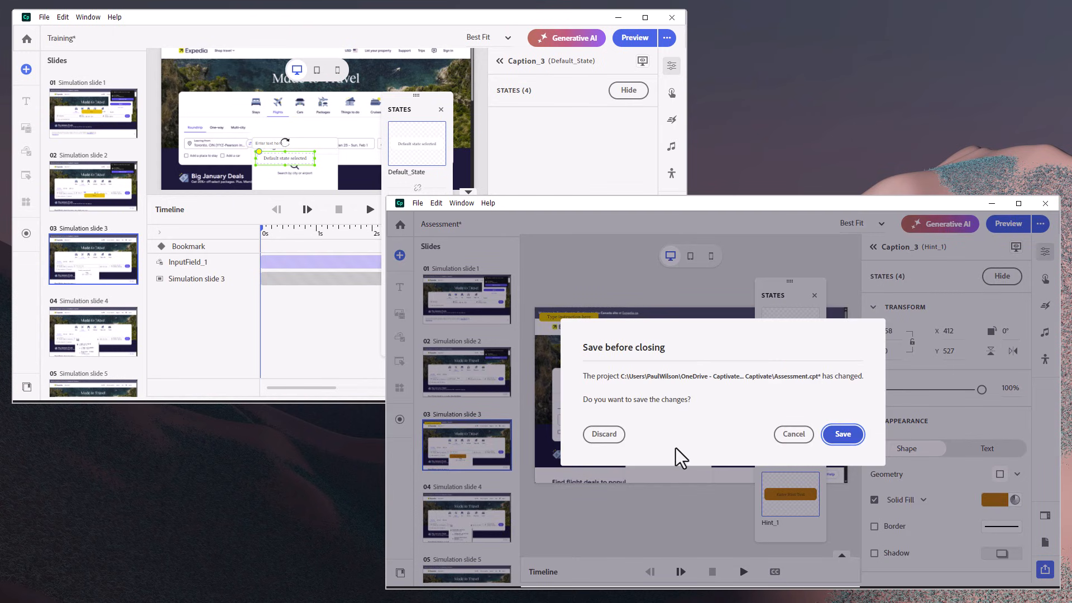
pyautogui.click(603, 441)
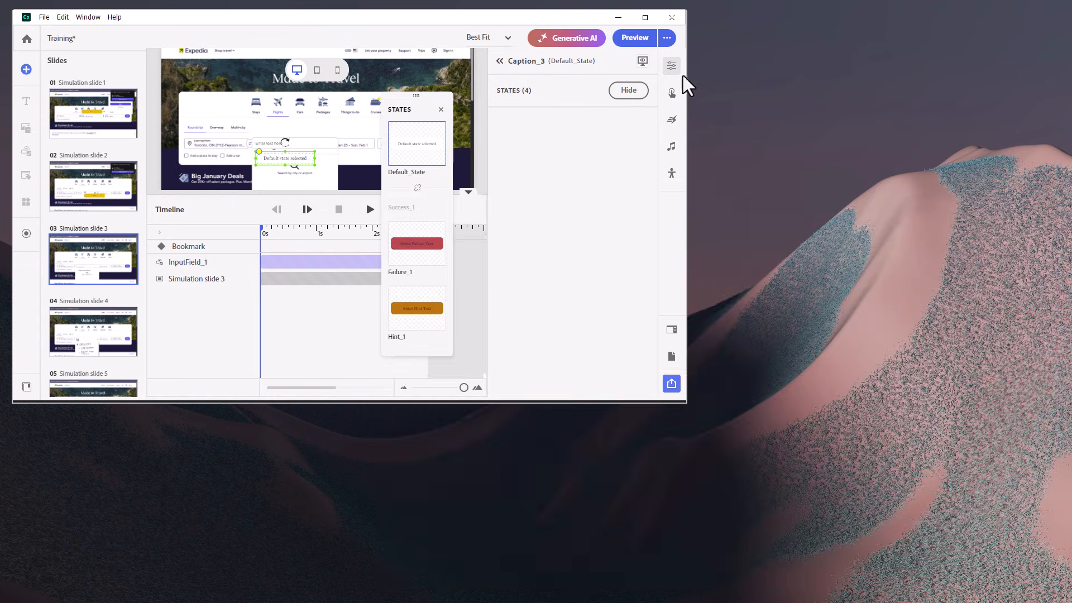
pyautogui.click(649, 23)
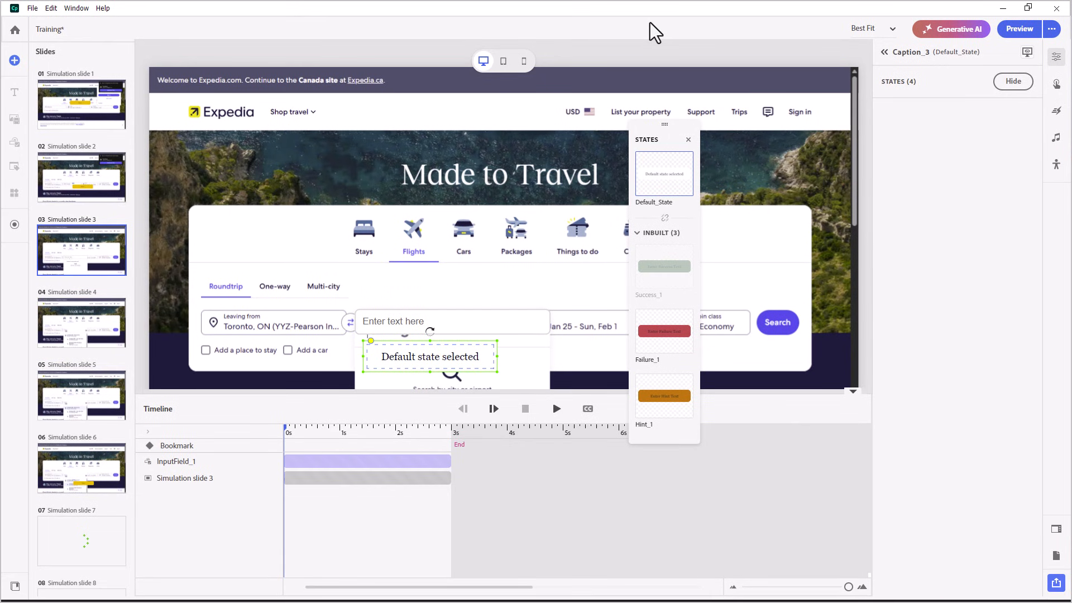
# Step: On simulation slide 1 of the Training project, move the "Select" instruction caption away from the Flights icon
pyautogui.click(102, 102)
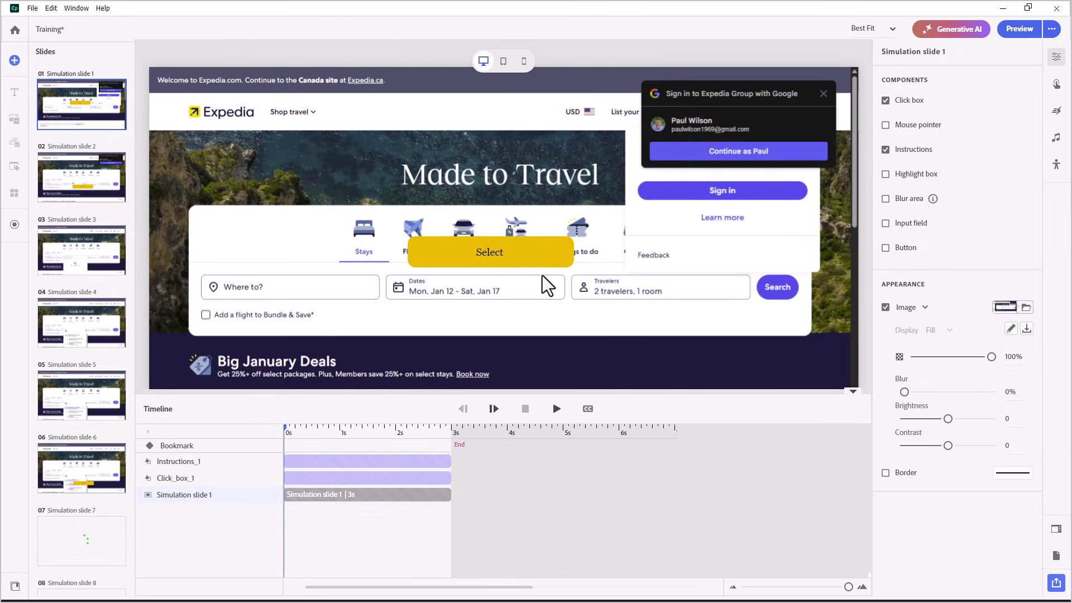
pyautogui.click(547, 260)
pyautogui.click(190, 479)
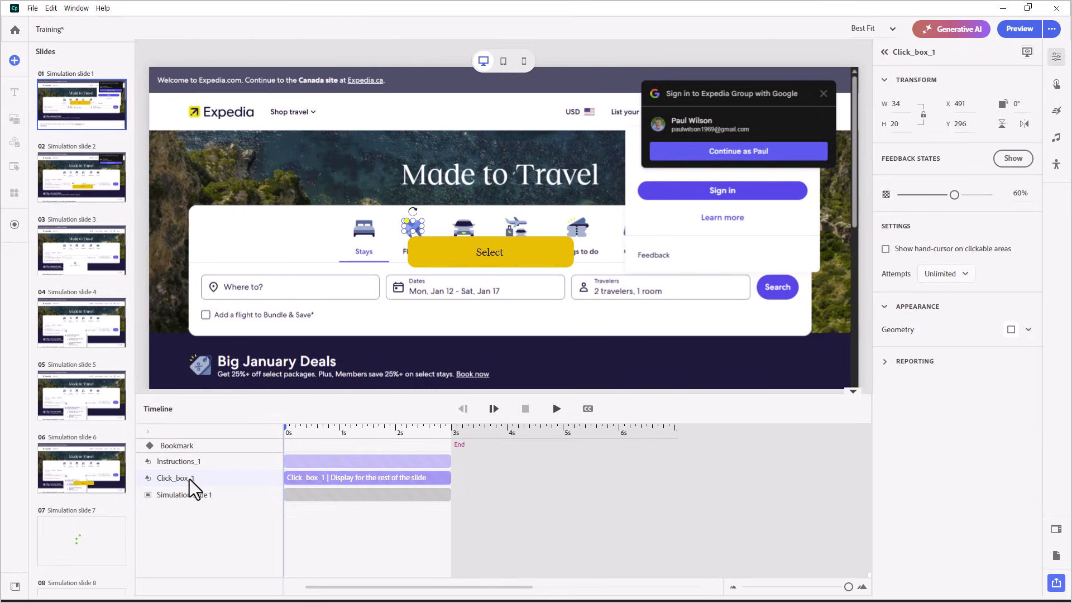
pyautogui.moveTo(453, 263); pyautogui.dragTo(661, 249)
# Step: Enlarge the click box on simulation slide 1 to about 86 × 101 so it covers the Flights icon and label
pyautogui.click(412, 237)
pyautogui.click(413, 226)
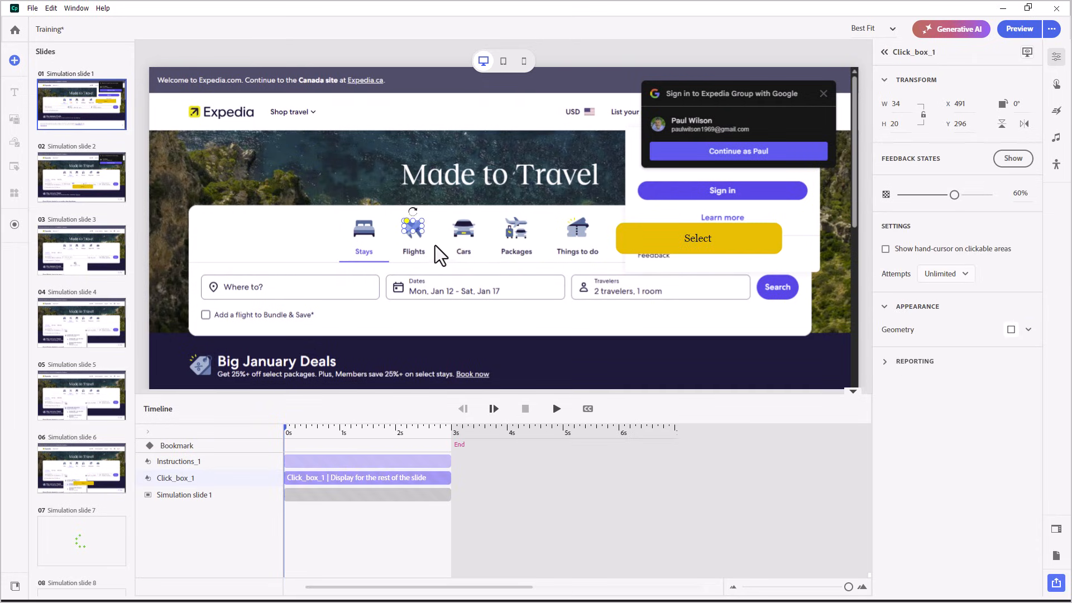
pyautogui.moveTo(429, 240); pyautogui.dragTo(436, 260)
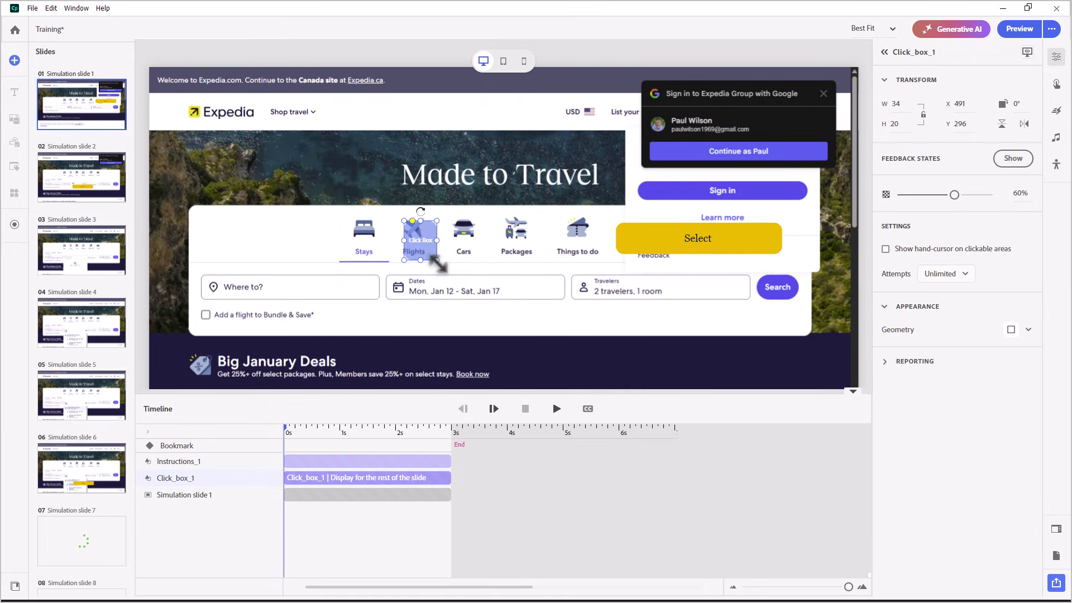
pyautogui.moveTo(404, 221)
pyautogui.mouseDown()
pyautogui.moveTo(380, 201)
pyautogui.moveTo(392, 208)
pyautogui.mouseUp()
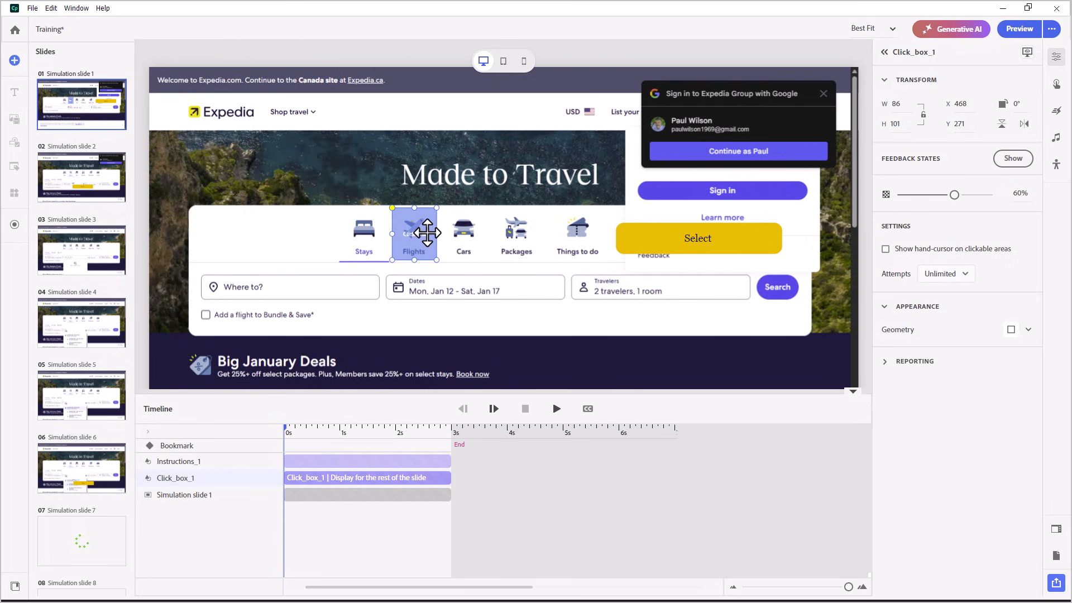
# Step: Reword the instruction caption as "Click on the Flights icon to get started.", resize it to about 387 × 63, and place it below the search form
pyautogui.moveTo(698, 239); pyautogui.dragTo(556, 257)
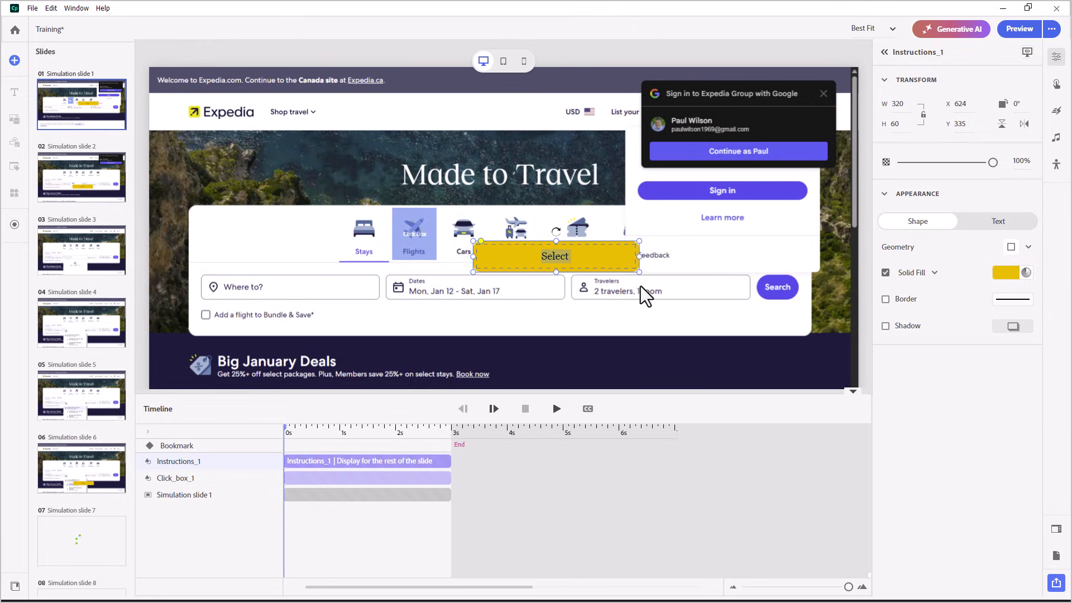
pyautogui.write('Click on the Flights icon t')
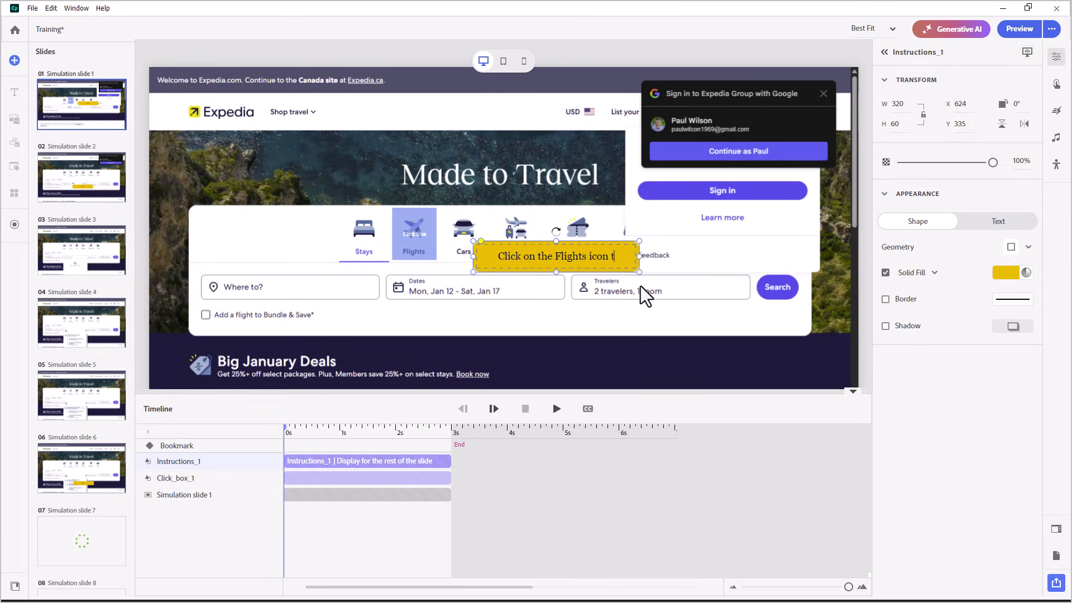
pyautogui.write('o get started.')
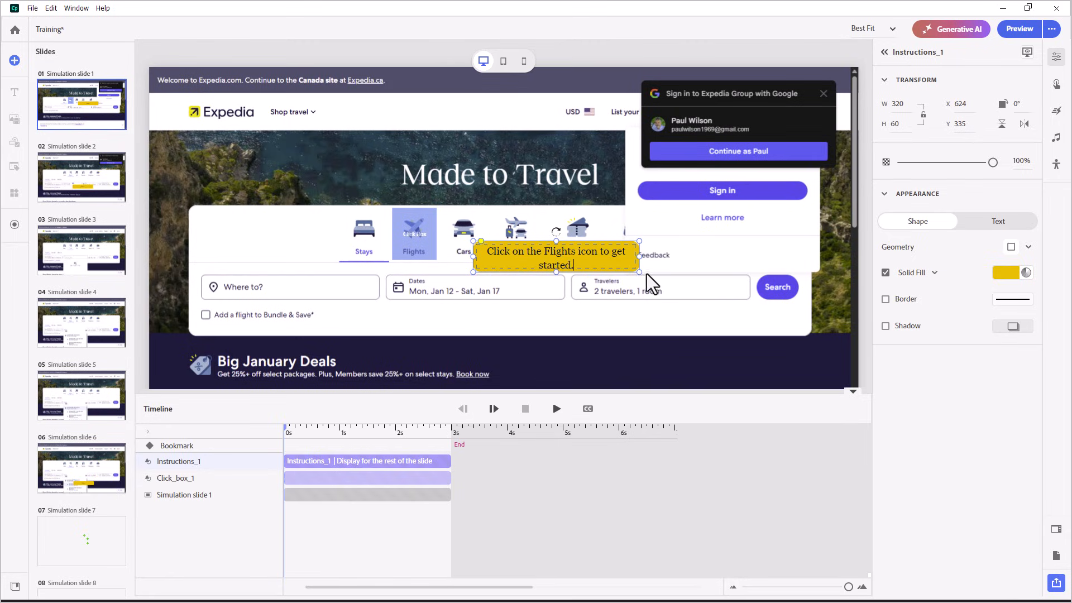
pyautogui.moveTo(639, 273); pyautogui.dragTo(566, 343)
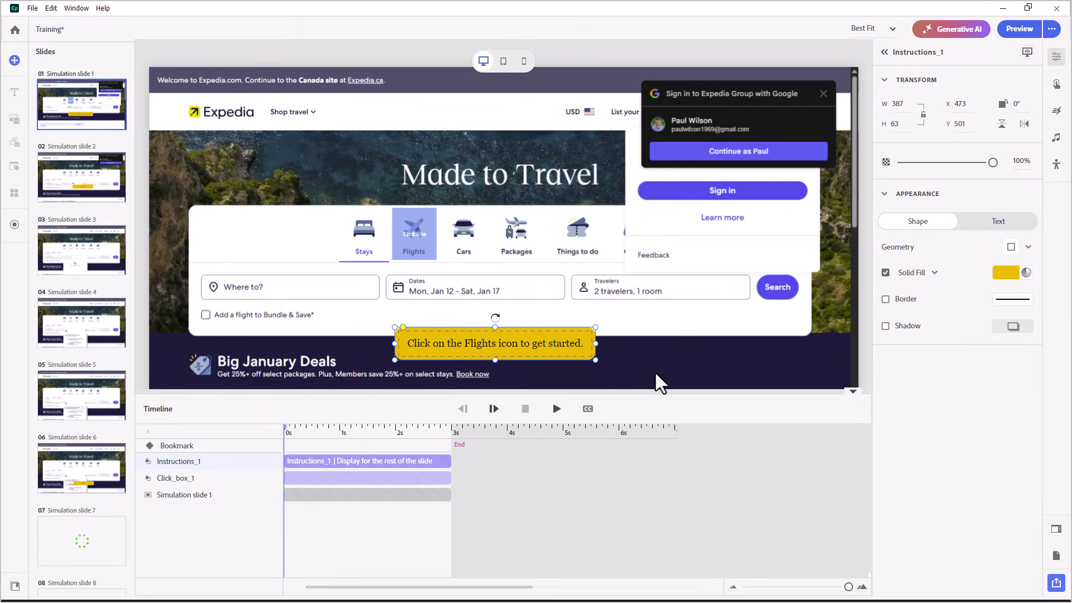
# Step: Add a borderless blur area to simulation slide 1 and size it over the account details and continue button in the Google sign-in popup
pyautogui.click(86, 92)
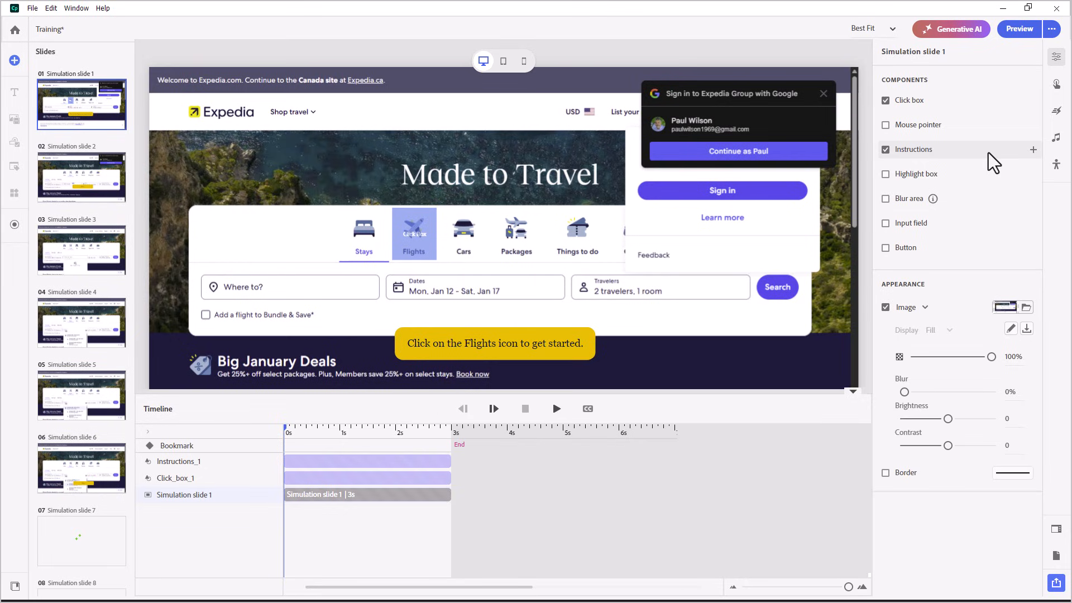
pyautogui.click(885, 200)
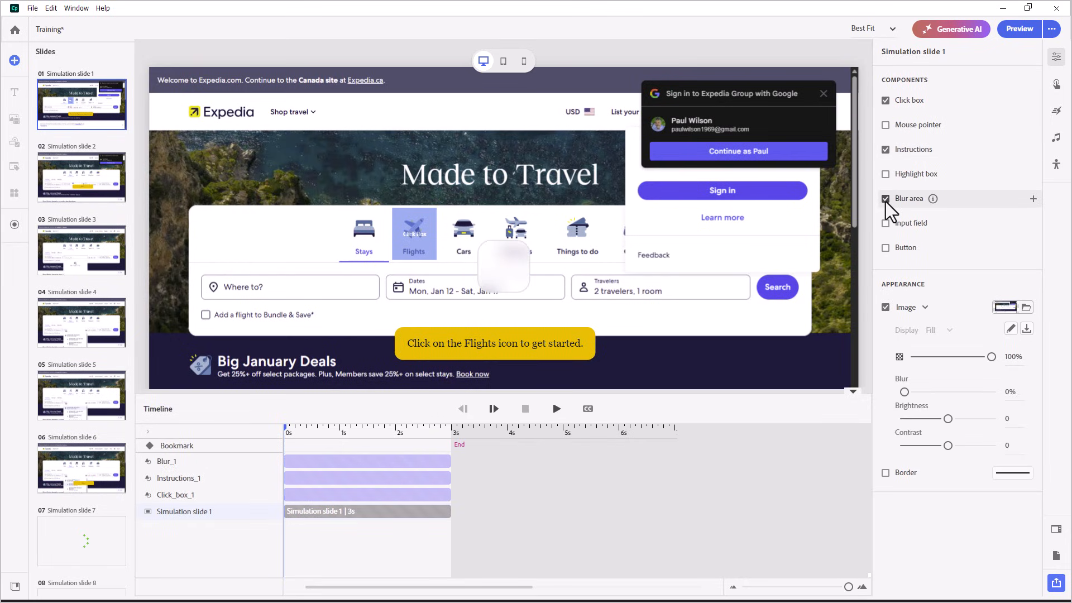
pyautogui.click(507, 263)
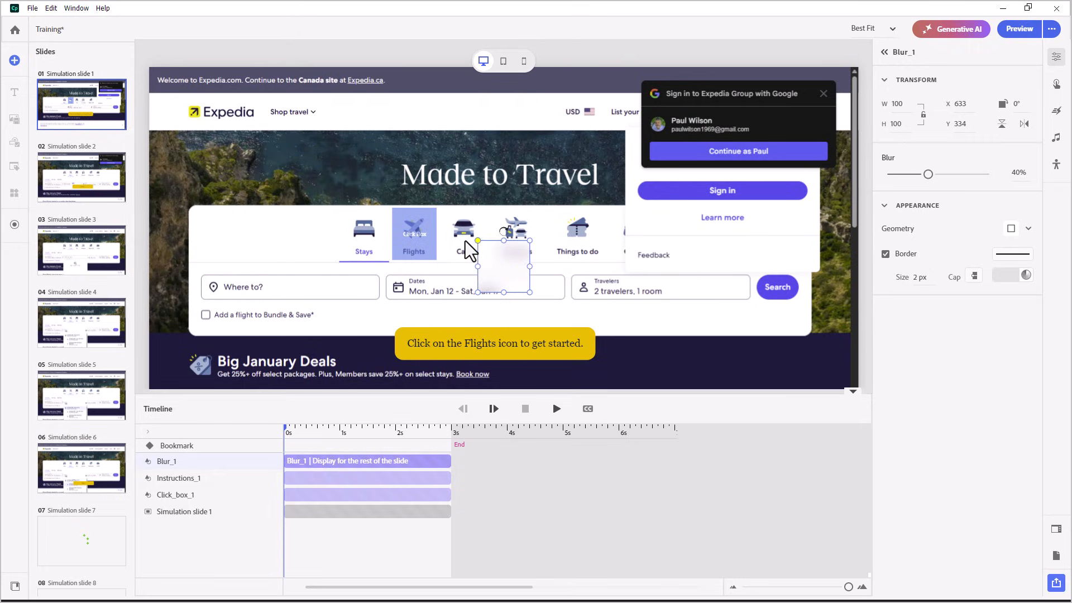
pyautogui.click(885, 254)
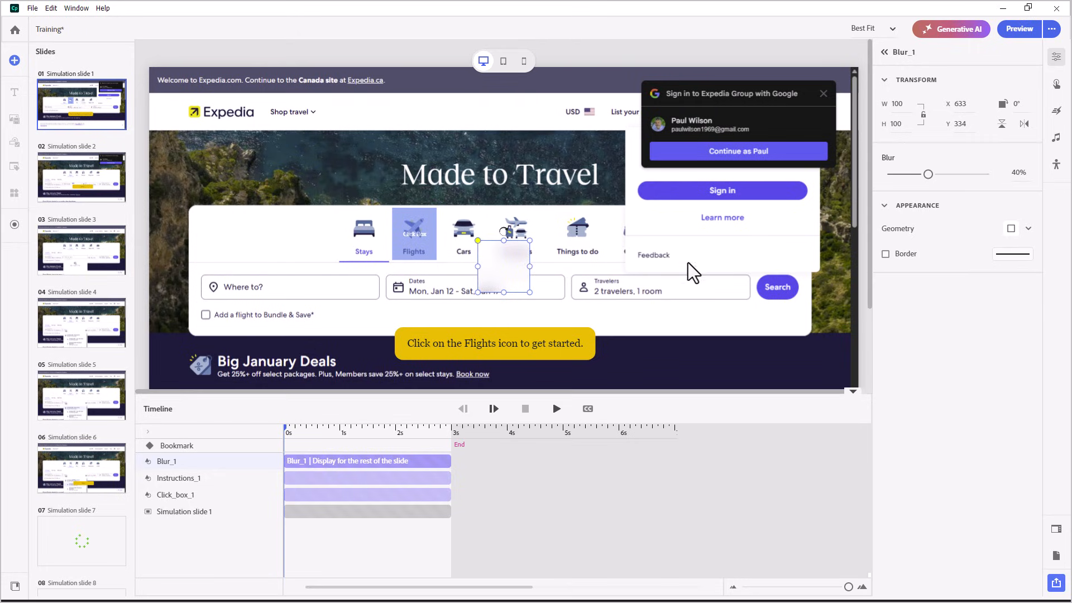
pyautogui.moveTo(508, 265); pyautogui.dragTo(833, 165)
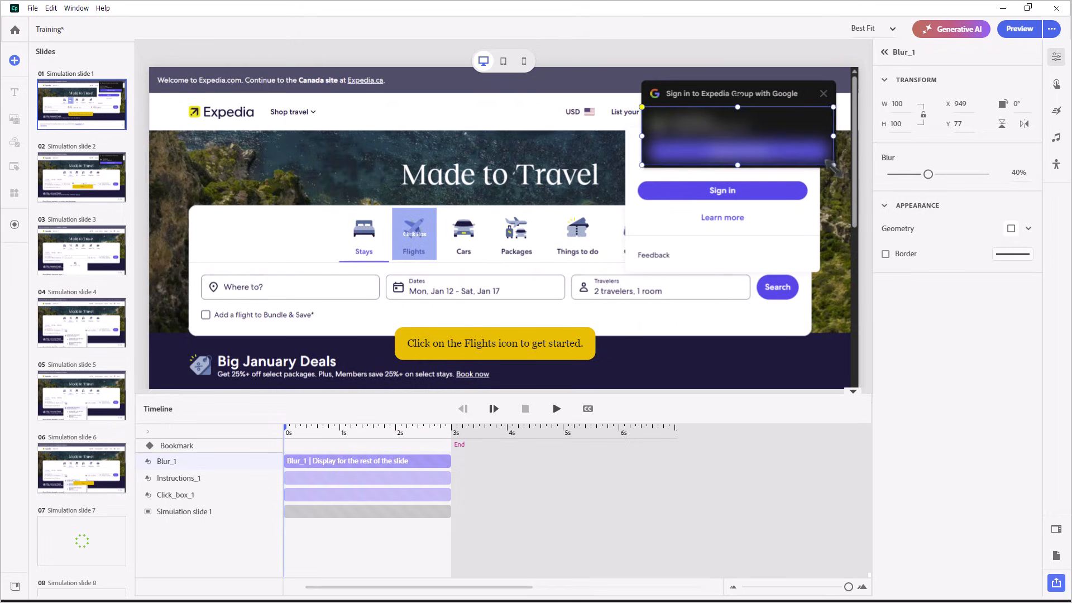
# Step: Copy the instruction caption's text into a new text-to-speech closed caption for simulation slide 1
pyautogui.click(514, 347)
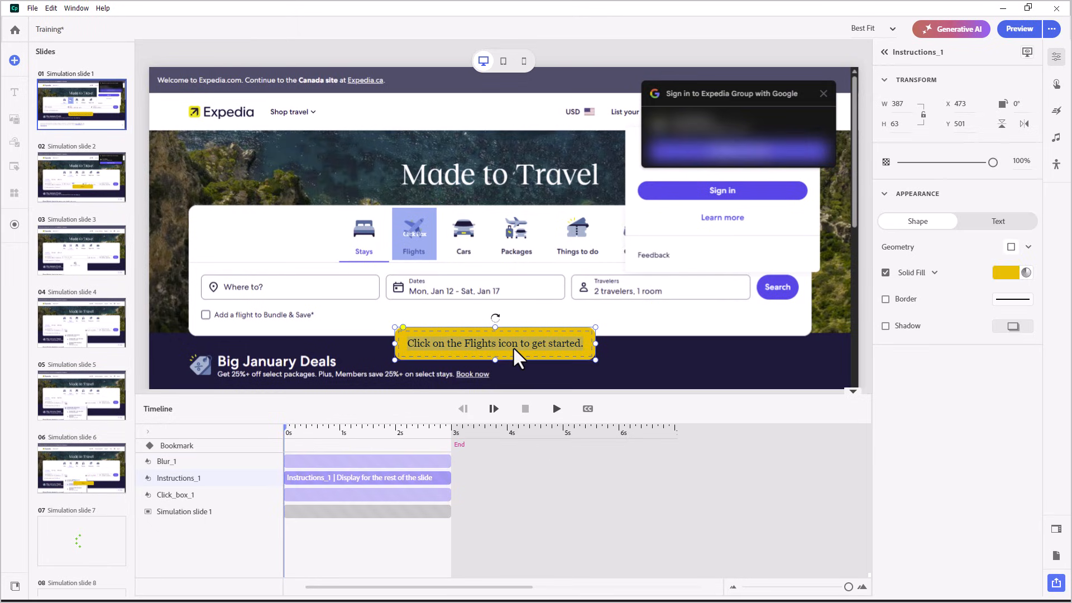
pyautogui.hotkey('ctrl', 'c')
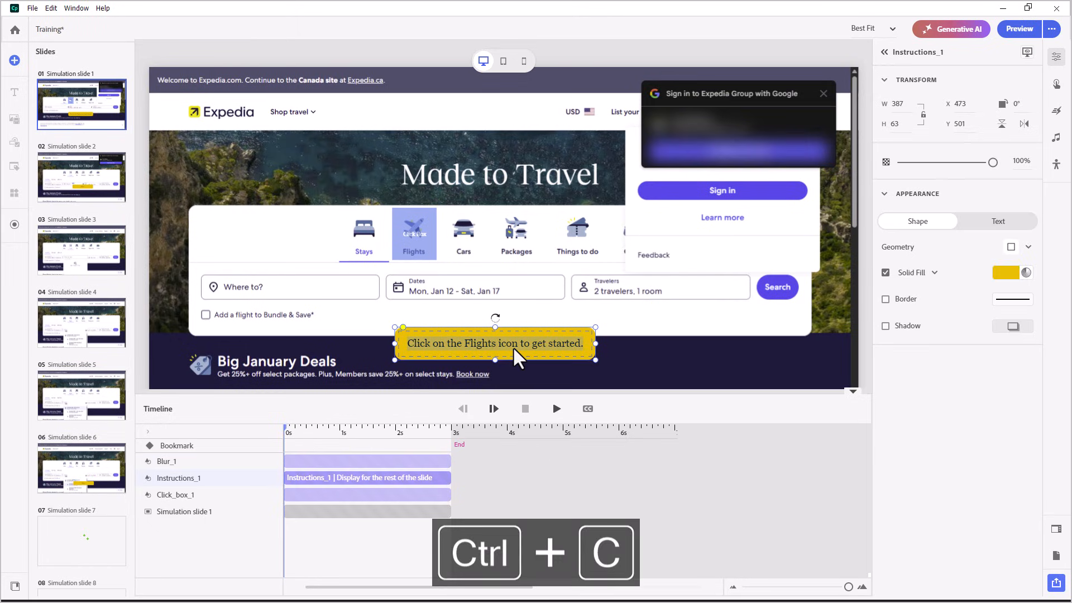
pyautogui.click(71, 115)
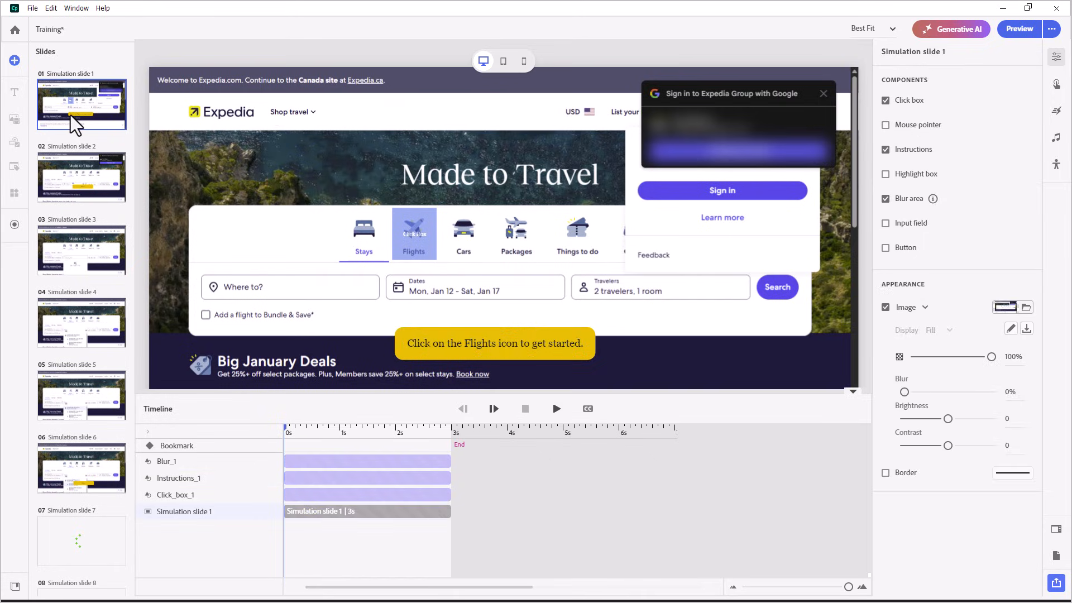
pyautogui.click(1055, 138)
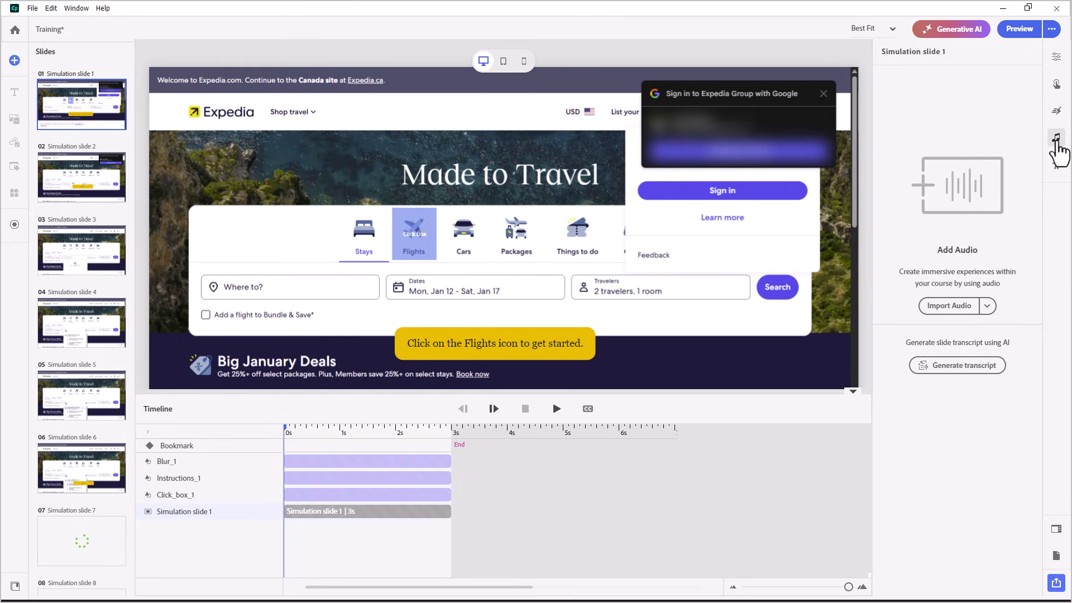
pyautogui.click(986, 306)
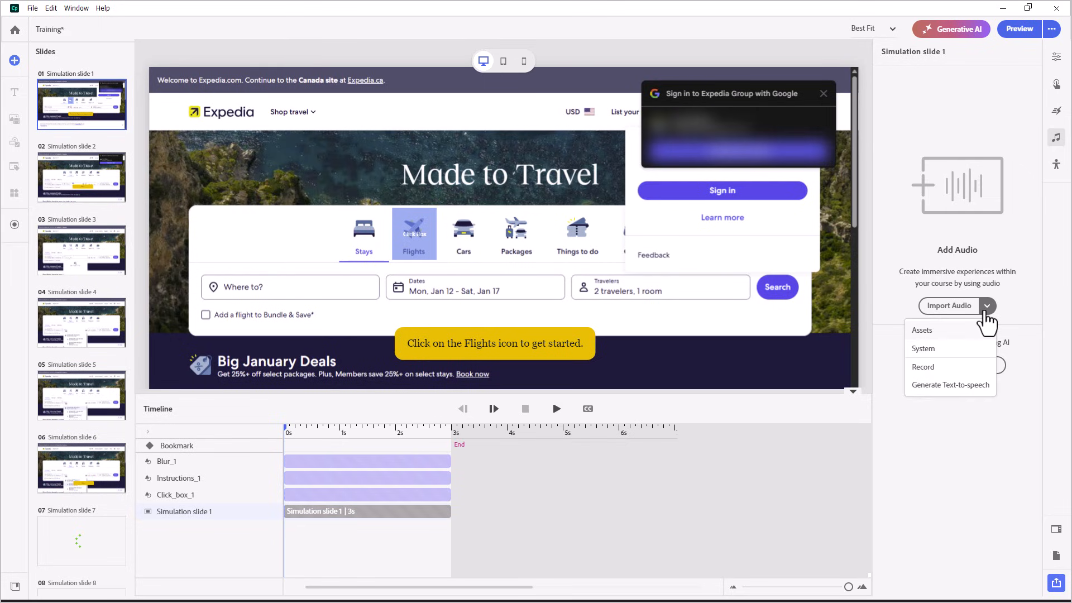
pyautogui.click(974, 386)
pyautogui.scroll(-3, 642, 358)
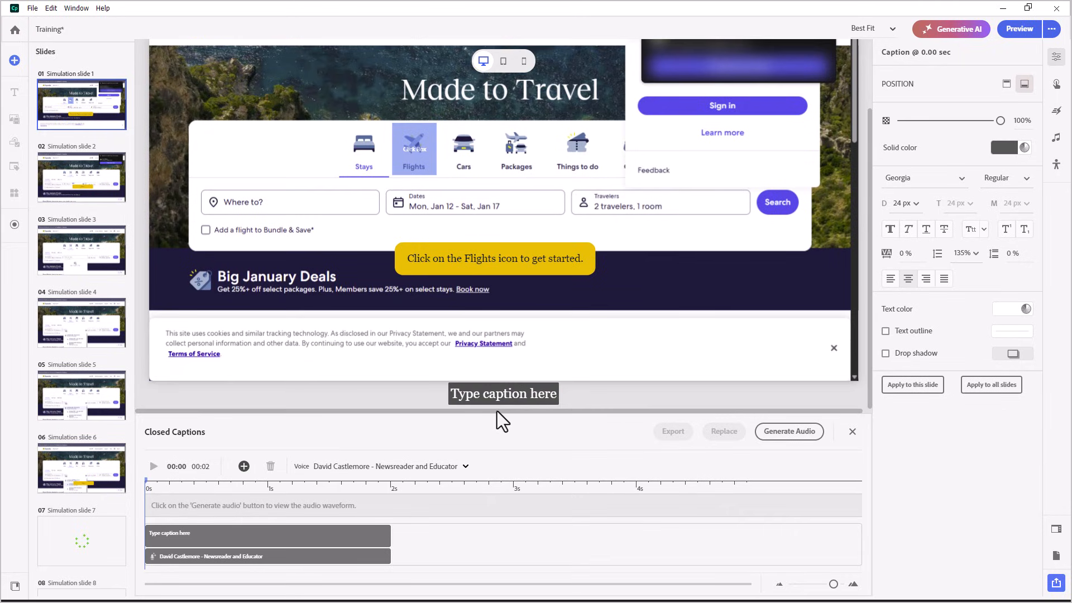
pyautogui.click(485, 403)
pyautogui.hotkey('ctrl', 'v')
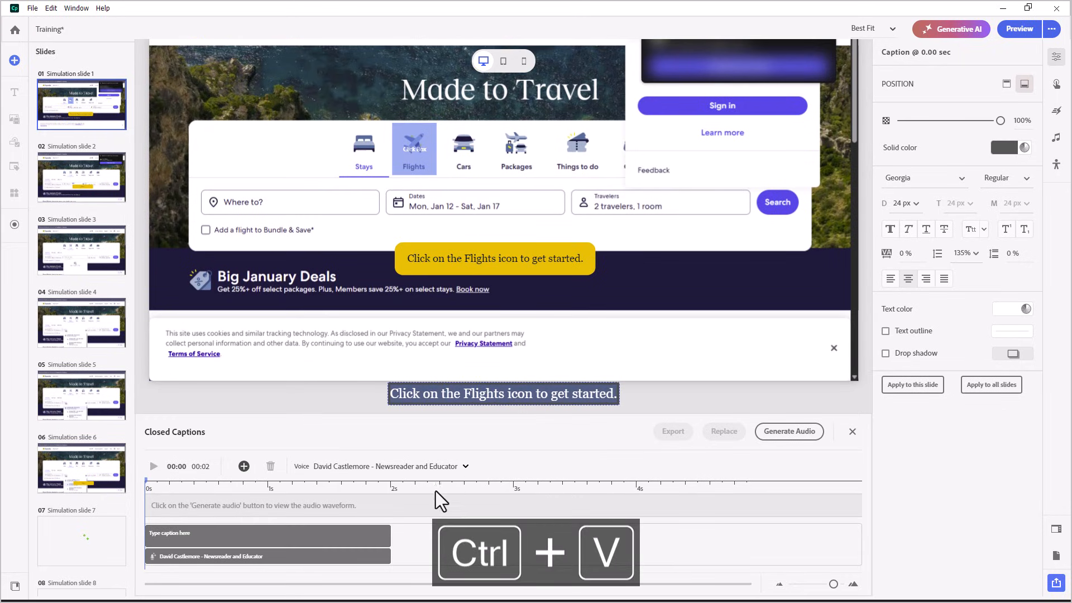
# Step: Set the closed caption's voice to the AI voice Kade Murdock HQ and generate the narration audio
pyautogui.click(394, 471)
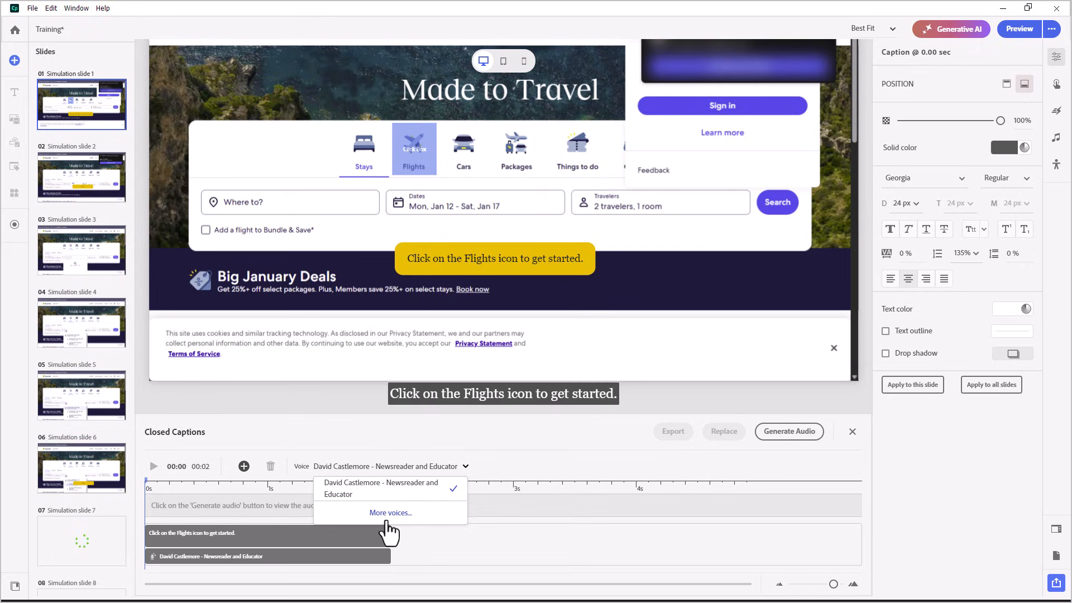
pyautogui.click(388, 513)
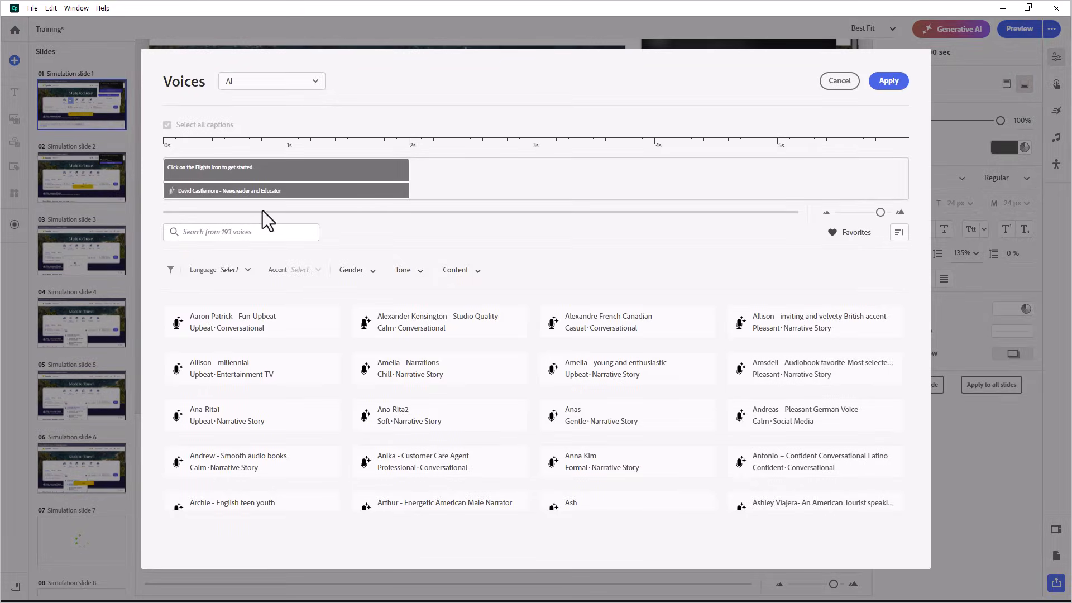
pyautogui.click(246, 236)
pyautogui.write('kad')
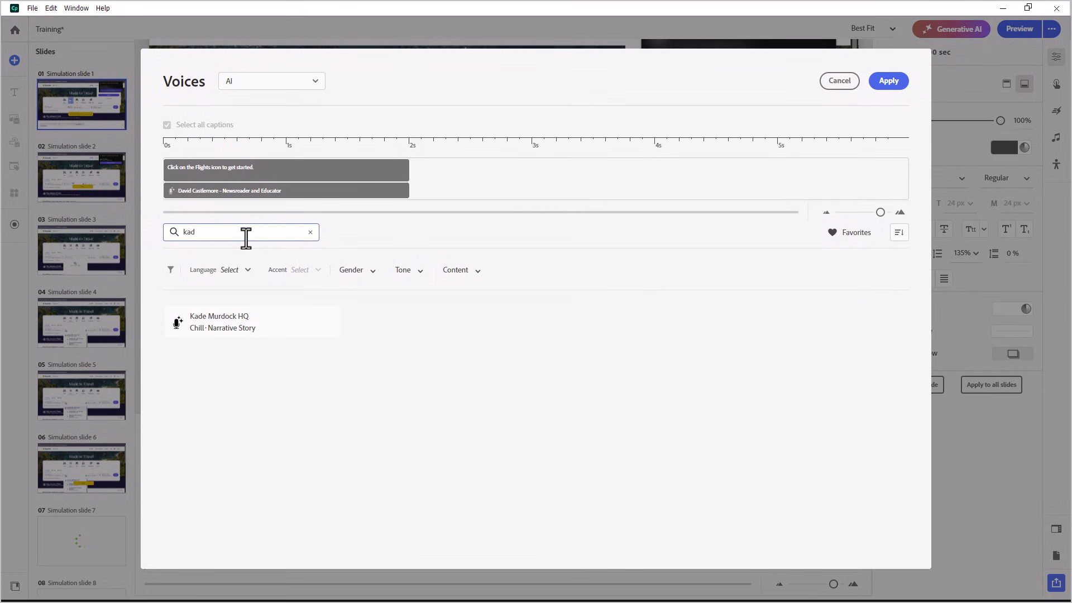
pyautogui.click(237, 323)
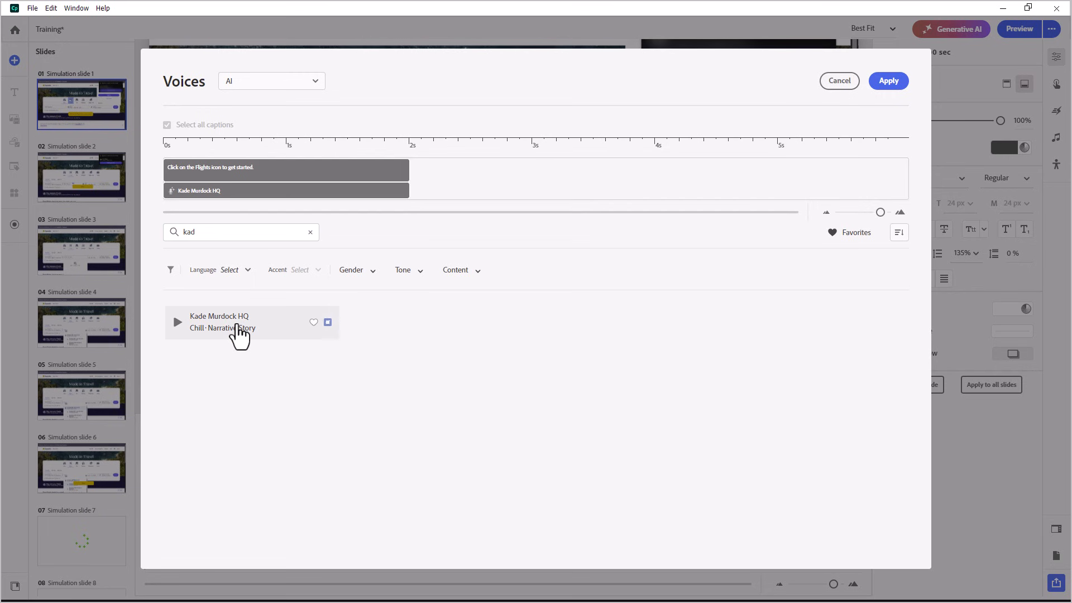
pyautogui.click(888, 81)
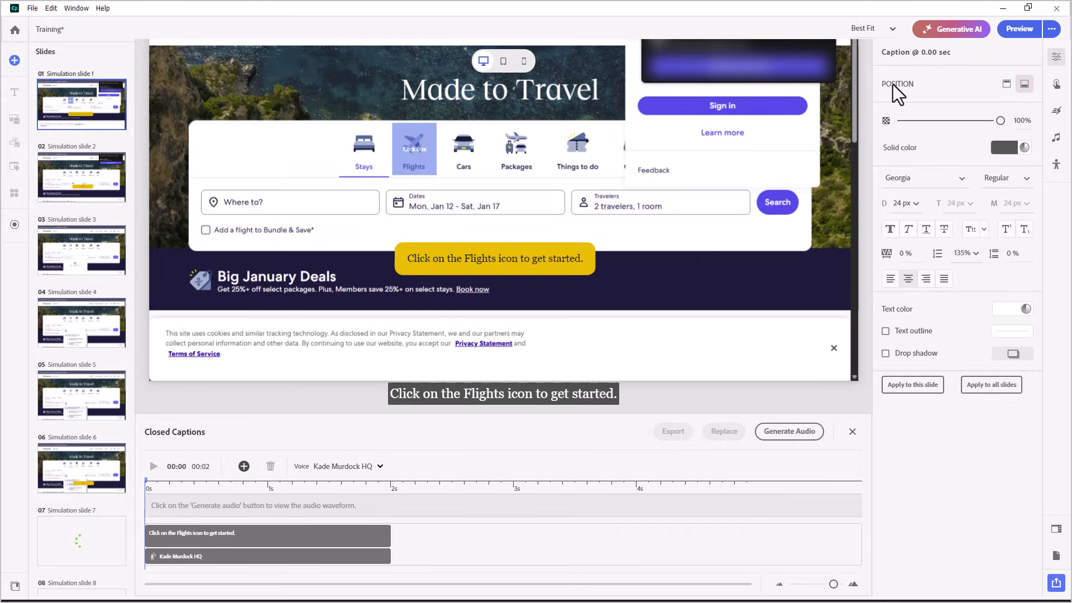
pyautogui.click(786, 432)
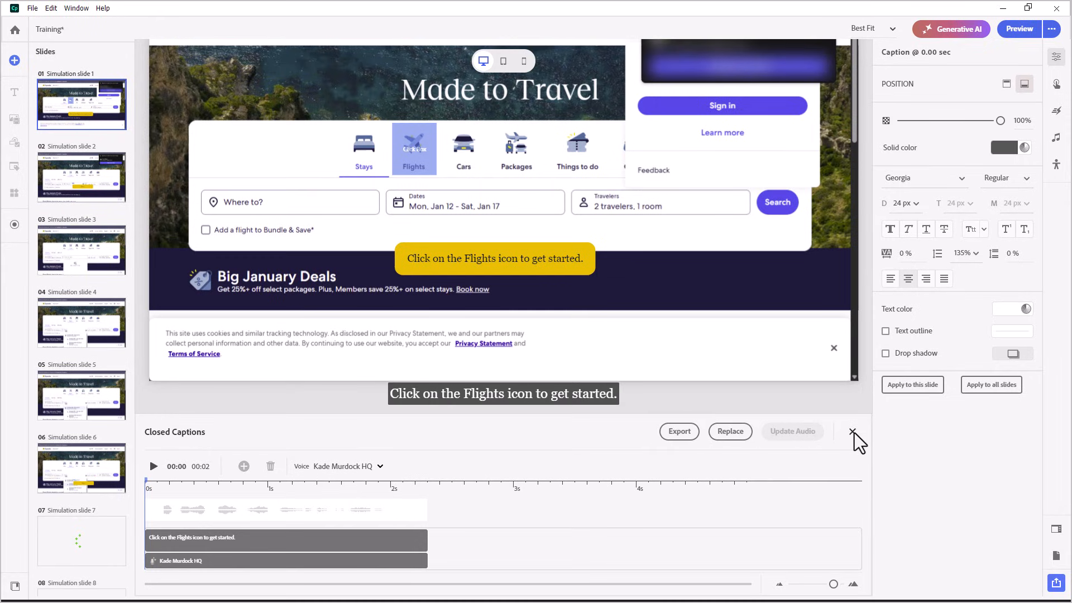
# Step: Play back the generated narration for simulation slide 1 and close the closed captions editor
pyautogui.click(154, 466)
pyautogui.click(852, 432)
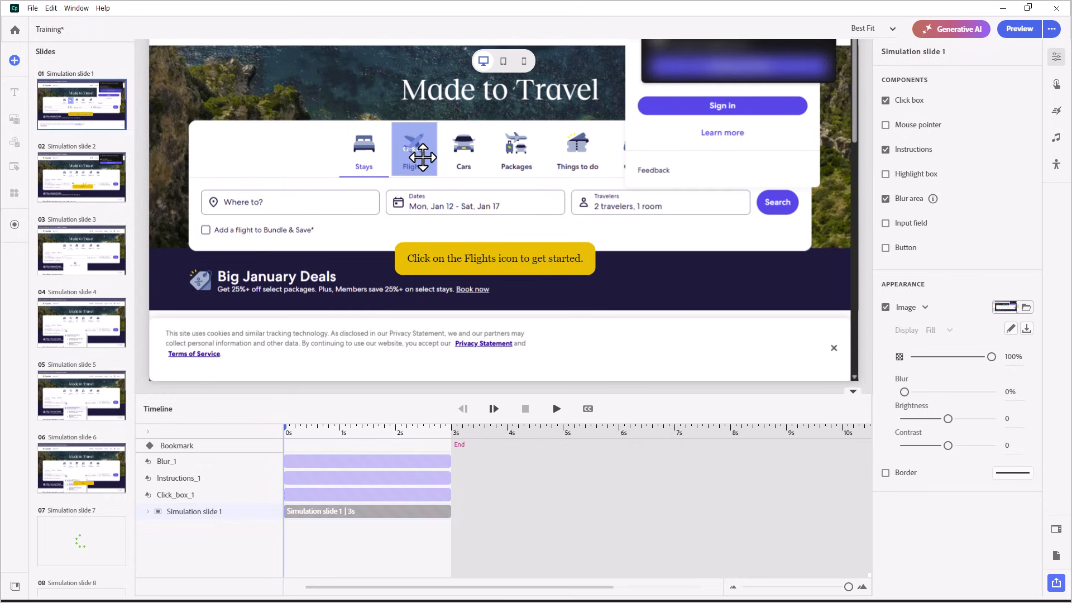
# Step: Resize the click box on simulation slide 2 so it covers the whole "Going to" field
pyautogui.click(67, 174)
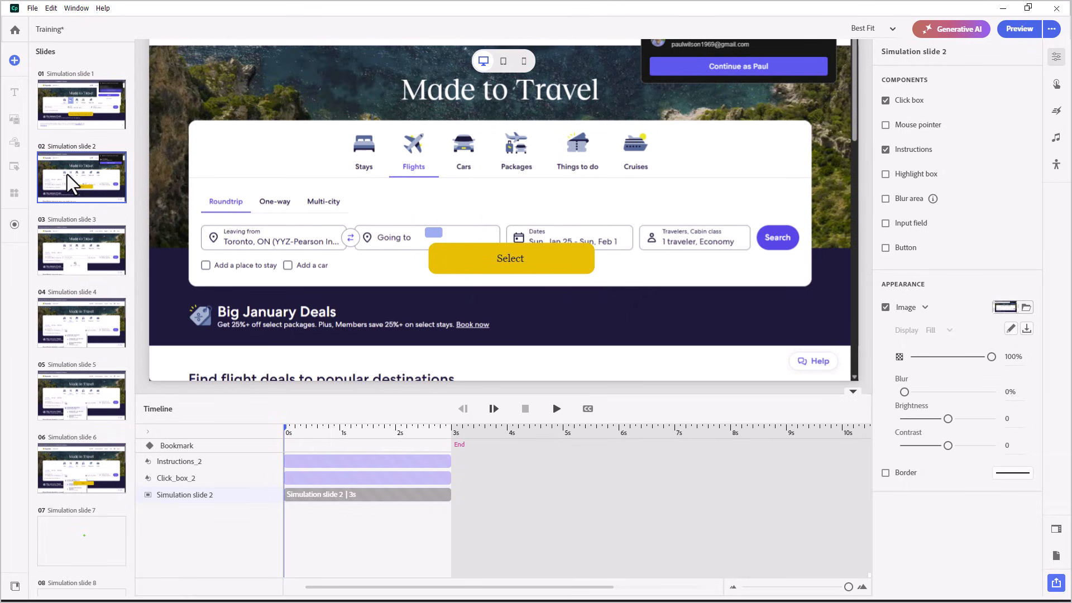
pyautogui.click(432, 232)
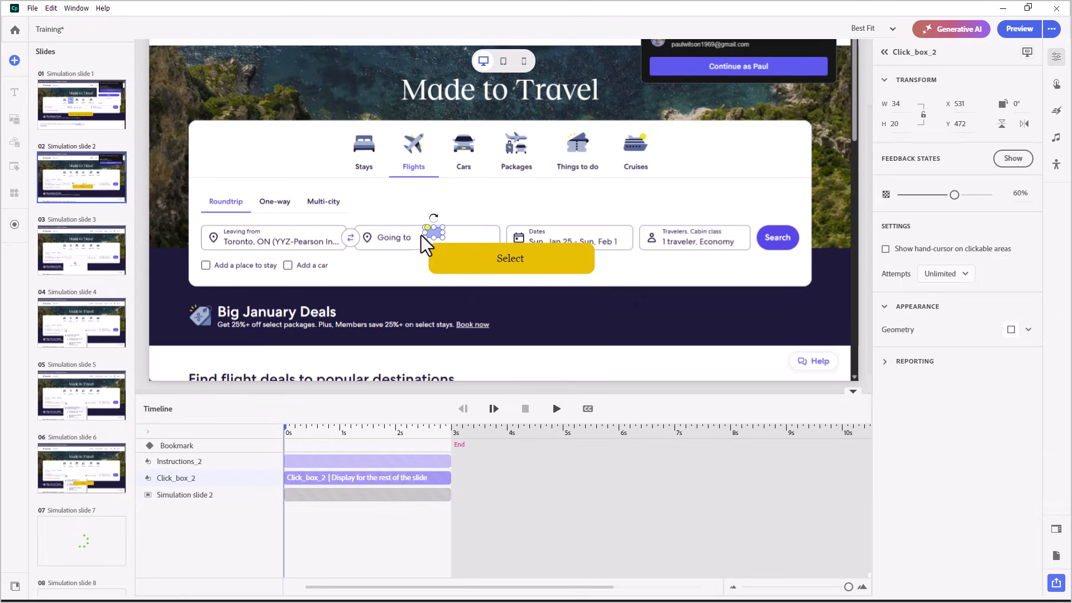
pyautogui.moveTo(384, 247); pyautogui.dragTo(361, 254)
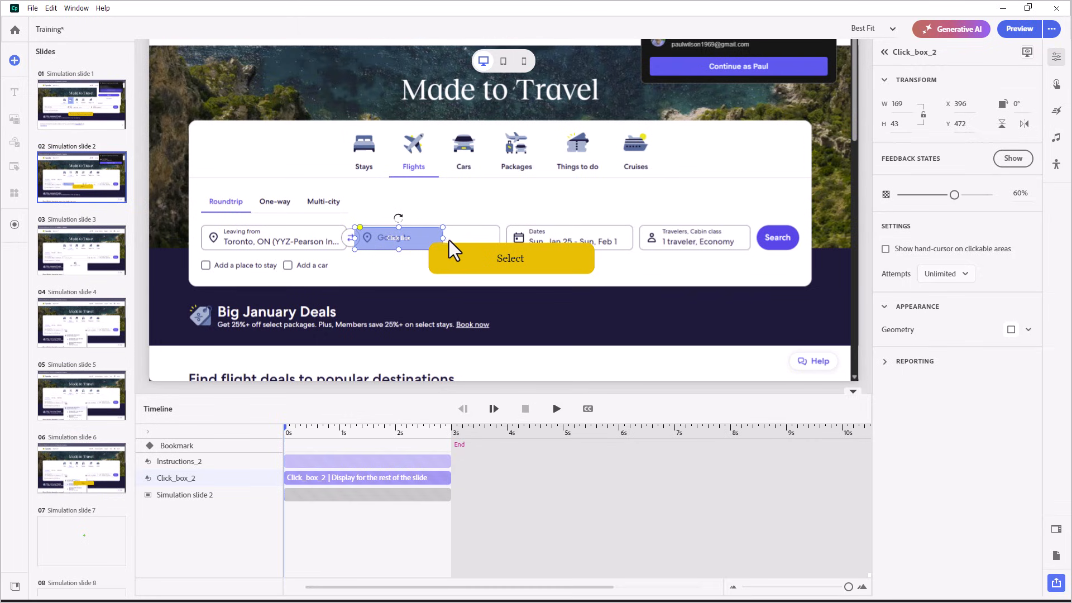
pyautogui.moveTo(443, 238); pyautogui.dragTo(500, 238)
# Step: Reword slide 2's instruction caption as "Click on the Going to field to proceed.", enlarge it to about 424 × 78, and place it below the search form
pyautogui.doubleClick(591, 263)
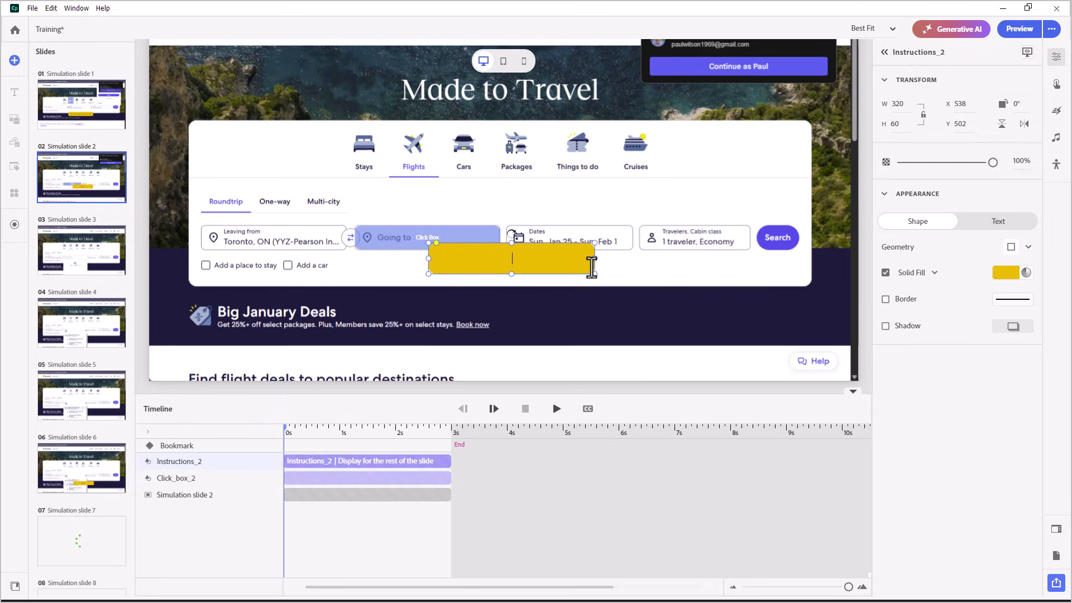
pyautogui.write('Click on the Going to field to proceed.')
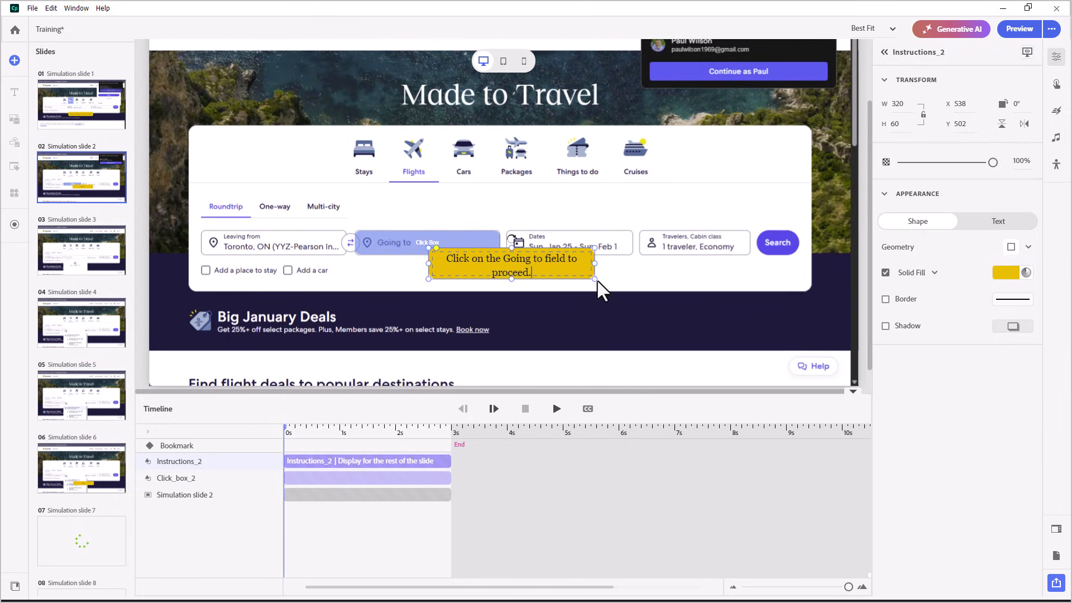
pyautogui.moveTo(592, 279); pyautogui.dragTo(543, 353)
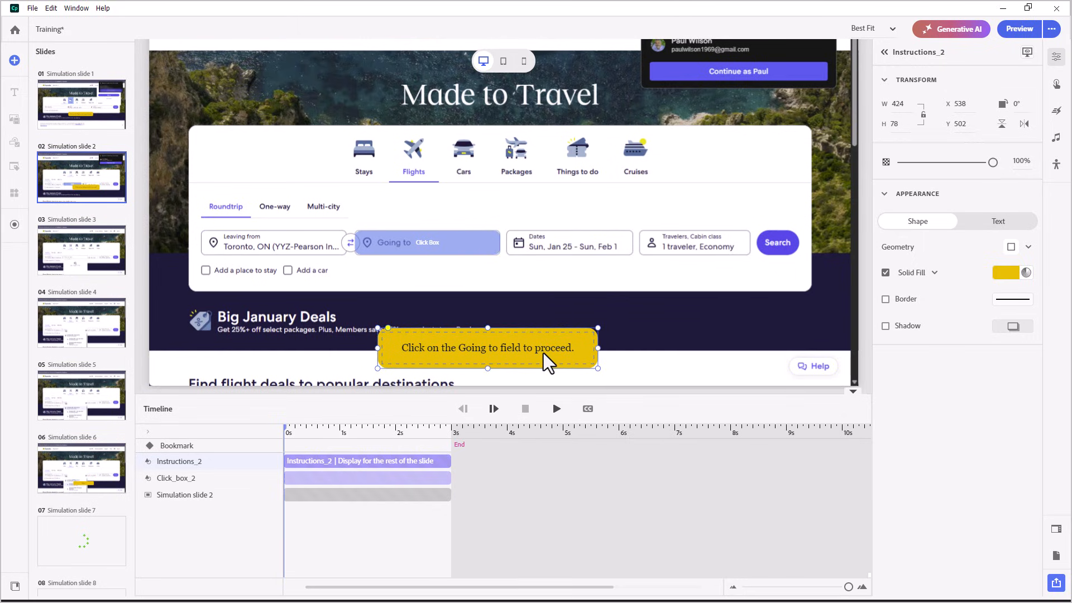
# Step: Make the words "Going to" bold in slide 2's instruction caption
pyautogui.doubleClick(475, 349)
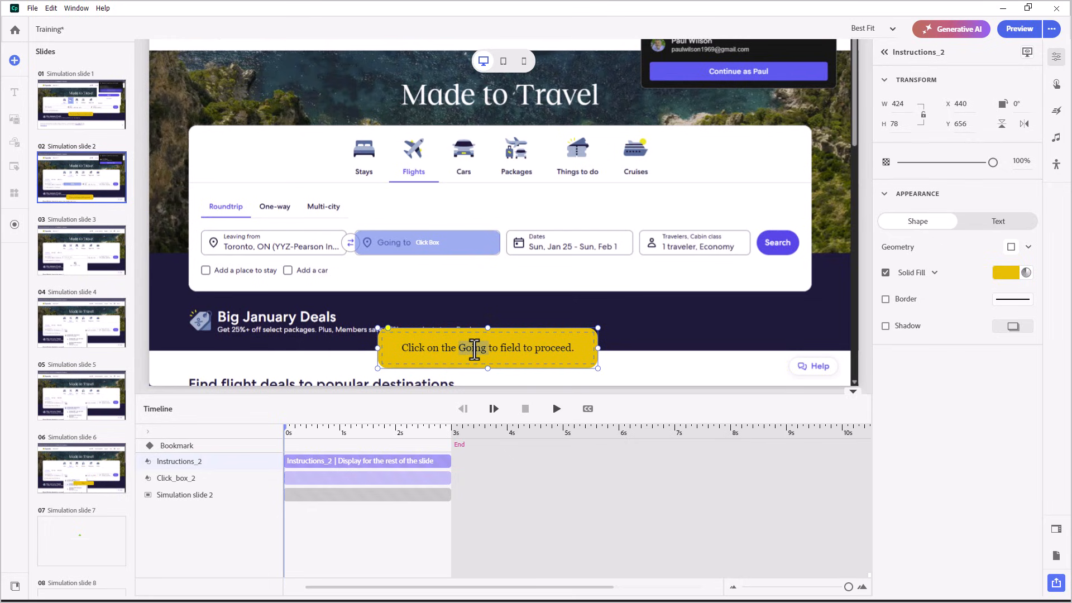
pyautogui.hotkey('ctrl', 'b')
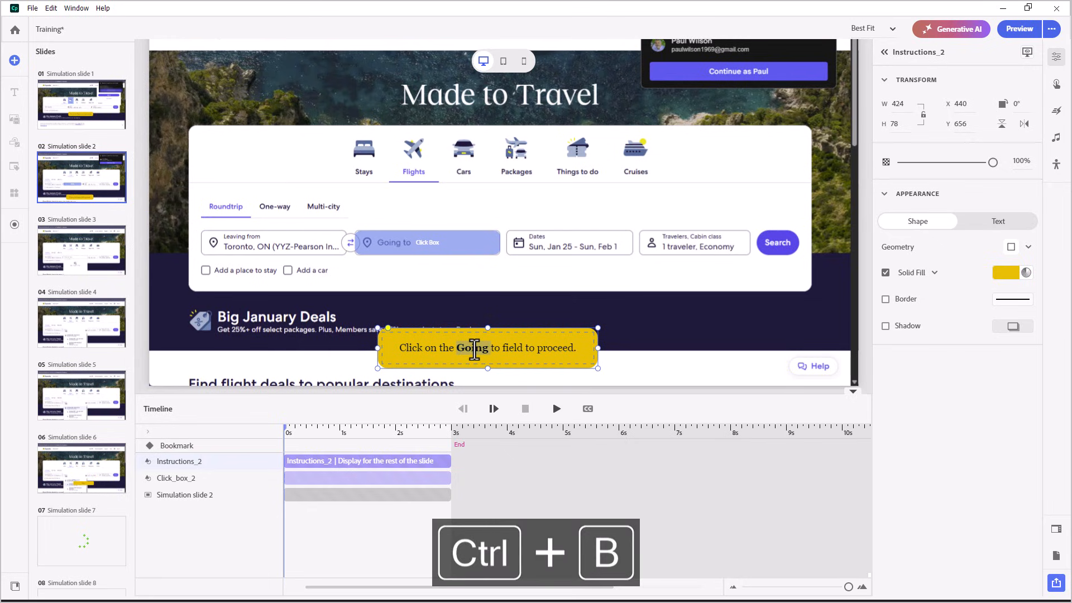
pyautogui.doubleClick(494, 349)
pyautogui.hotkey('ctrl', 'b')
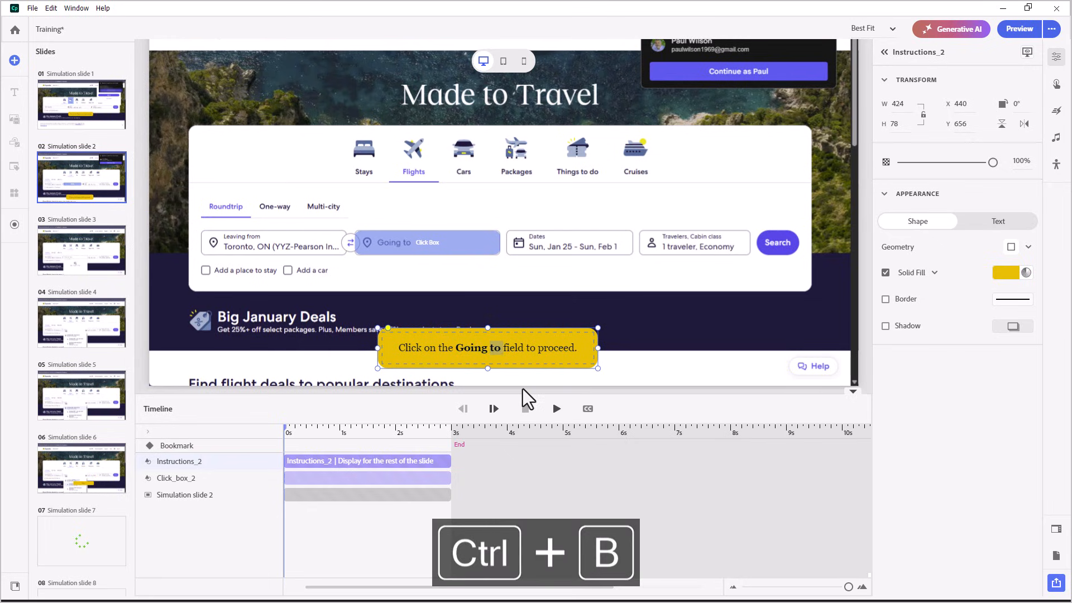
# Step: Copy the instruction caption's full text into a new text-to-speech closed caption for simulation slide 2
pyautogui.tripleClick(537, 348)
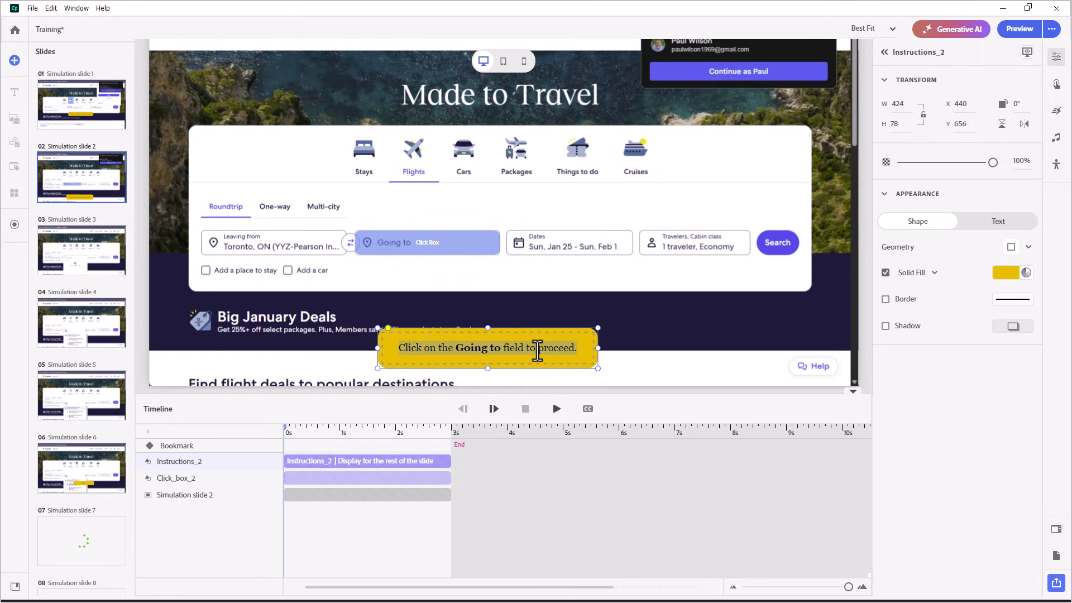
pyautogui.hotkey('ctrl', 'c')
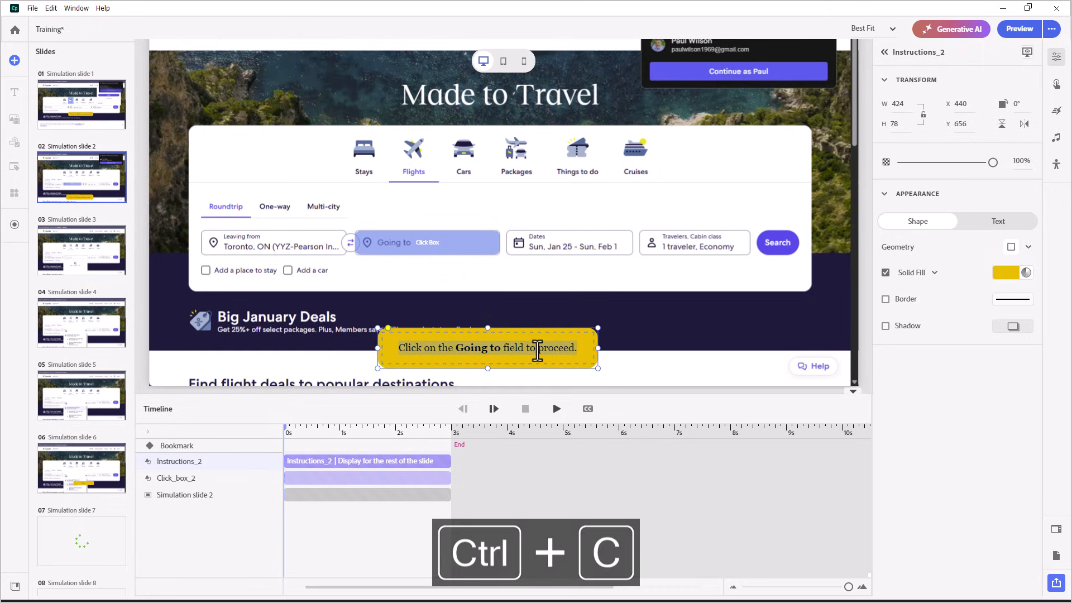
pyautogui.click(67, 180)
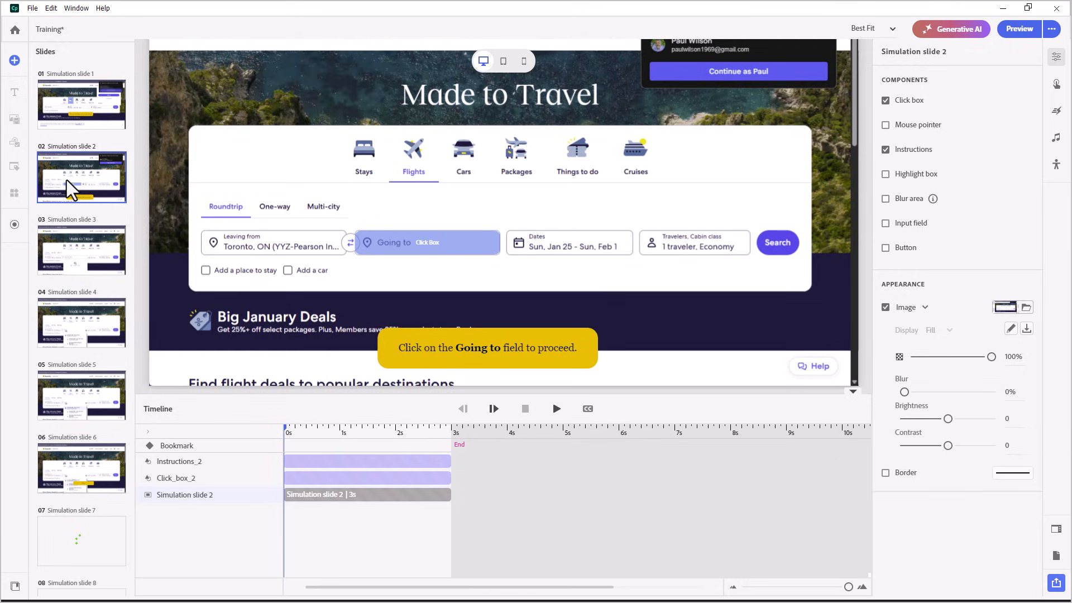
pyautogui.click(1056, 142)
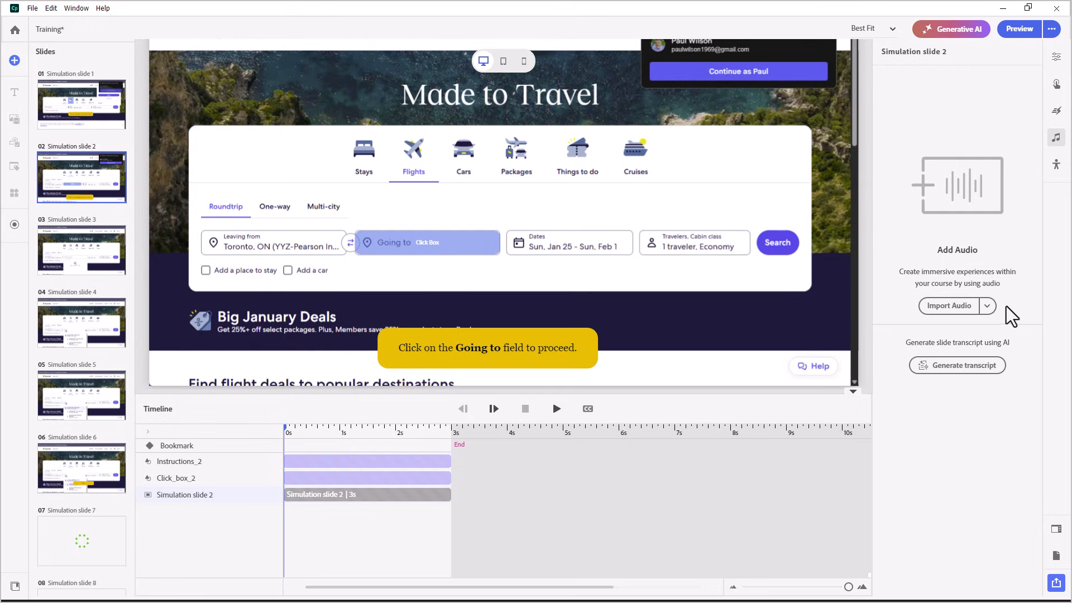
pyautogui.click(986, 306)
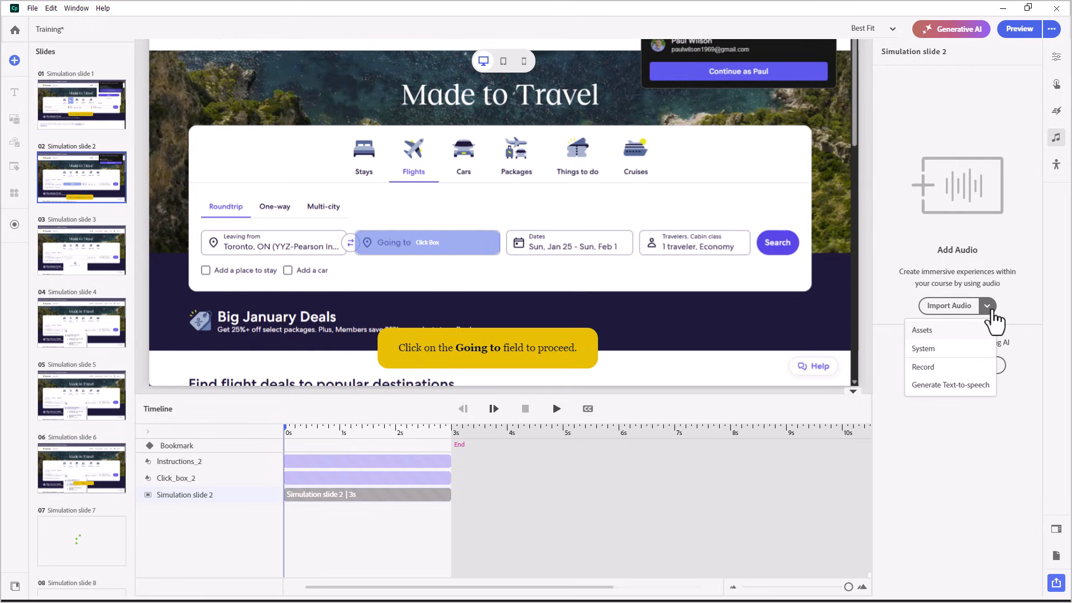
pyautogui.click(950, 385)
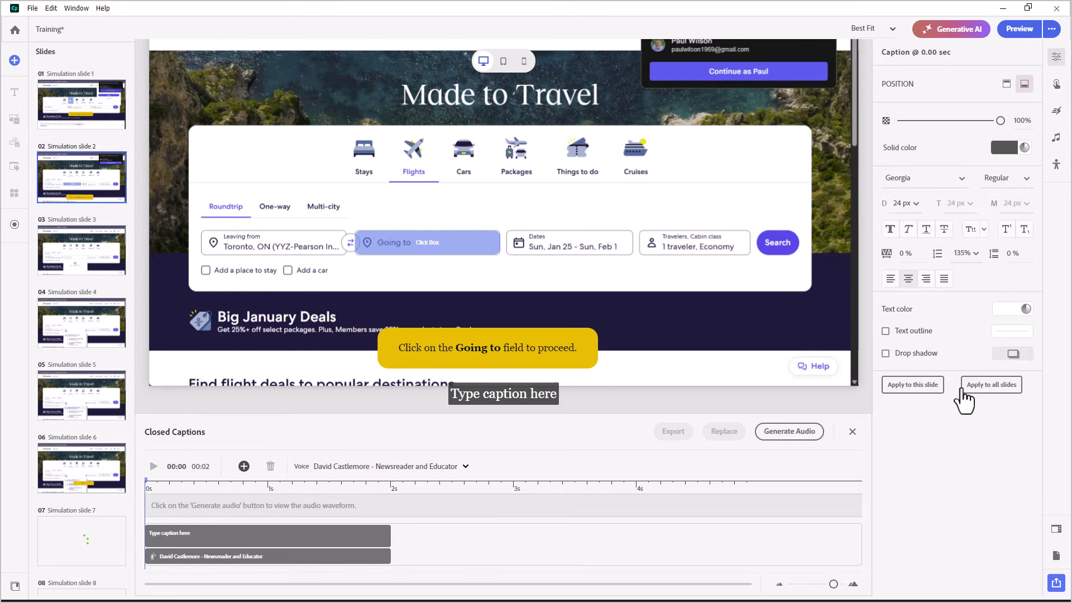
pyautogui.click(521, 397)
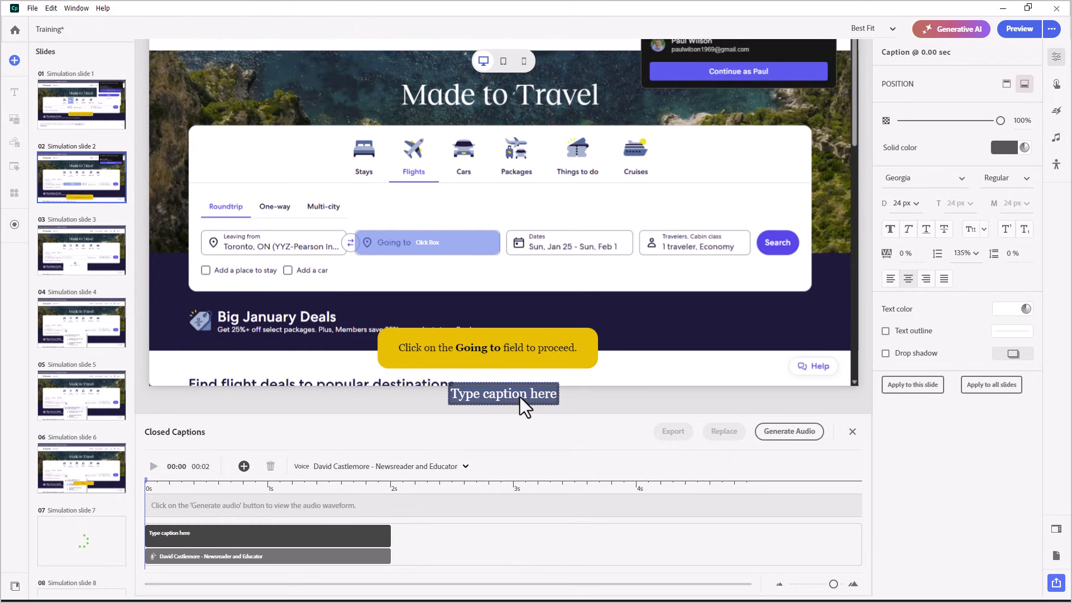
pyautogui.hotkey('ctrl', 'v')
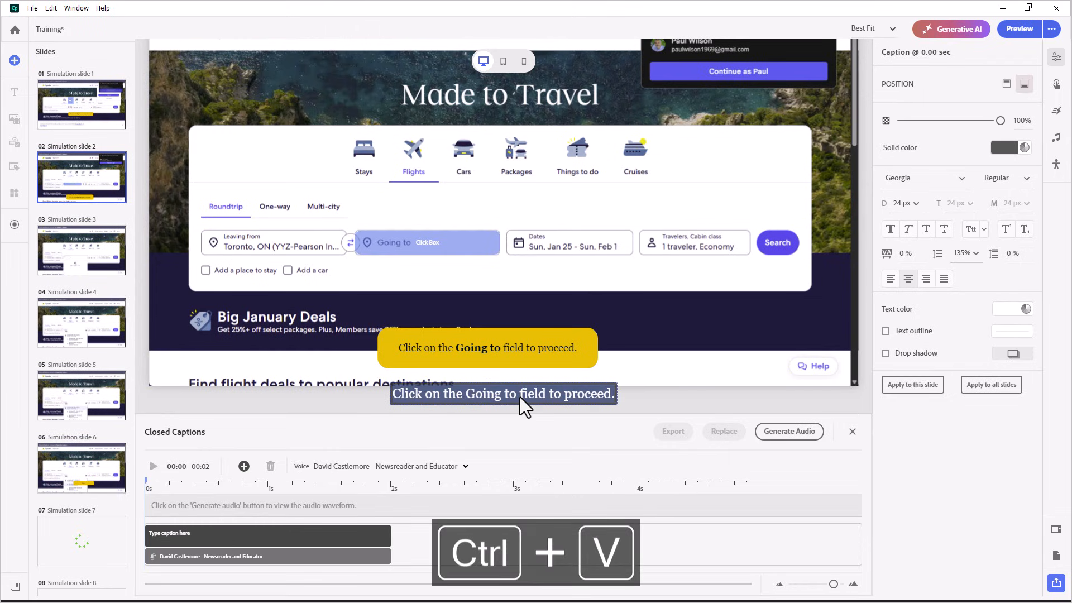
# Step: Set the closed caption's voice to Kade Murdock HQ and put quotation marks around "Going to" in its text
pyautogui.click(367, 466)
pyautogui.click(366, 526)
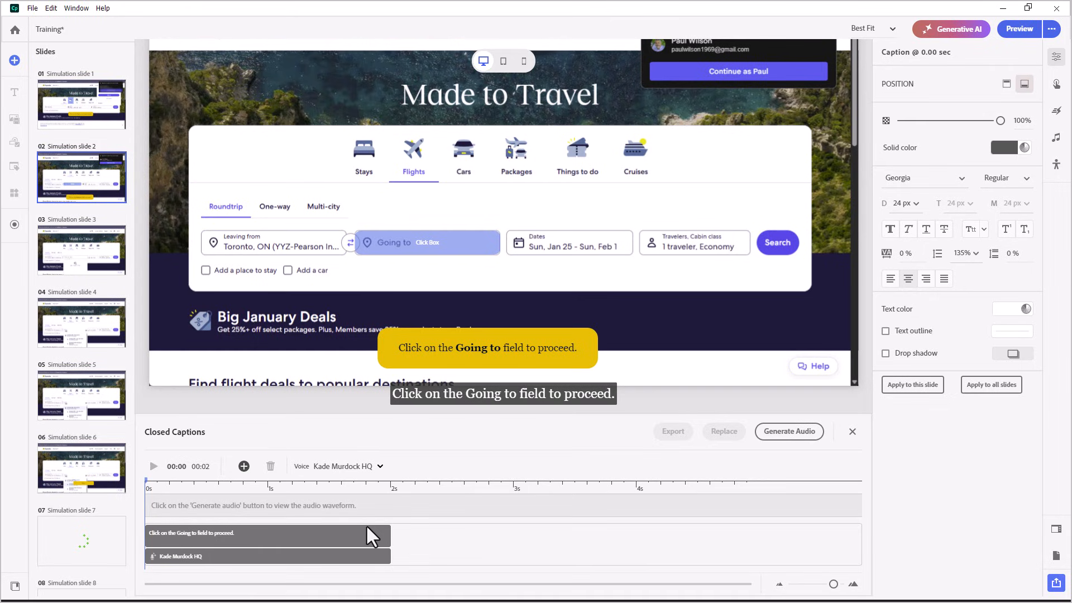
pyautogui.click(469, 394)
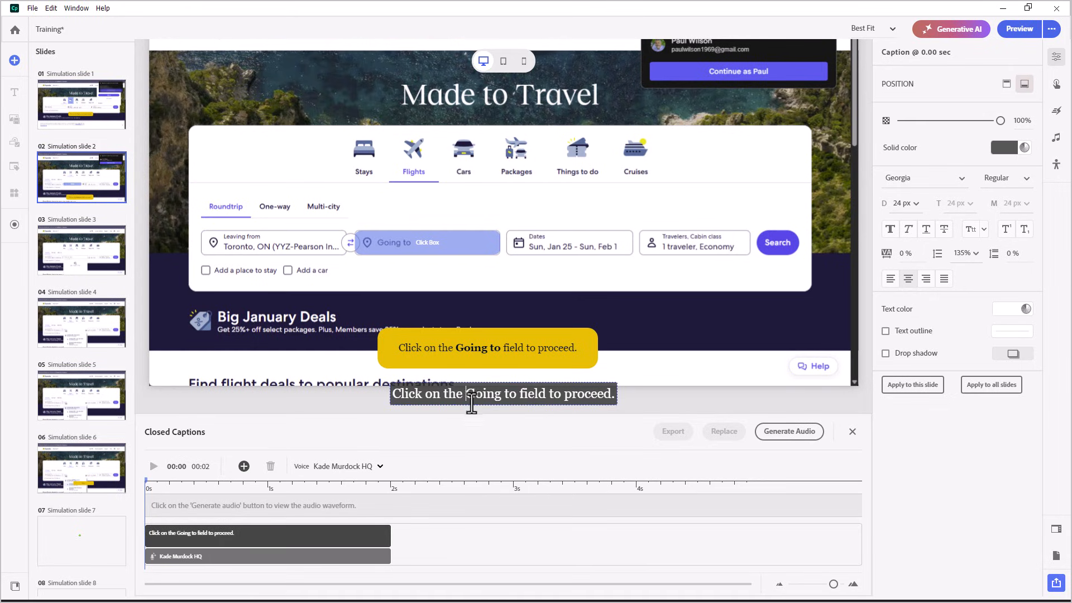
pyautogui.write('"')
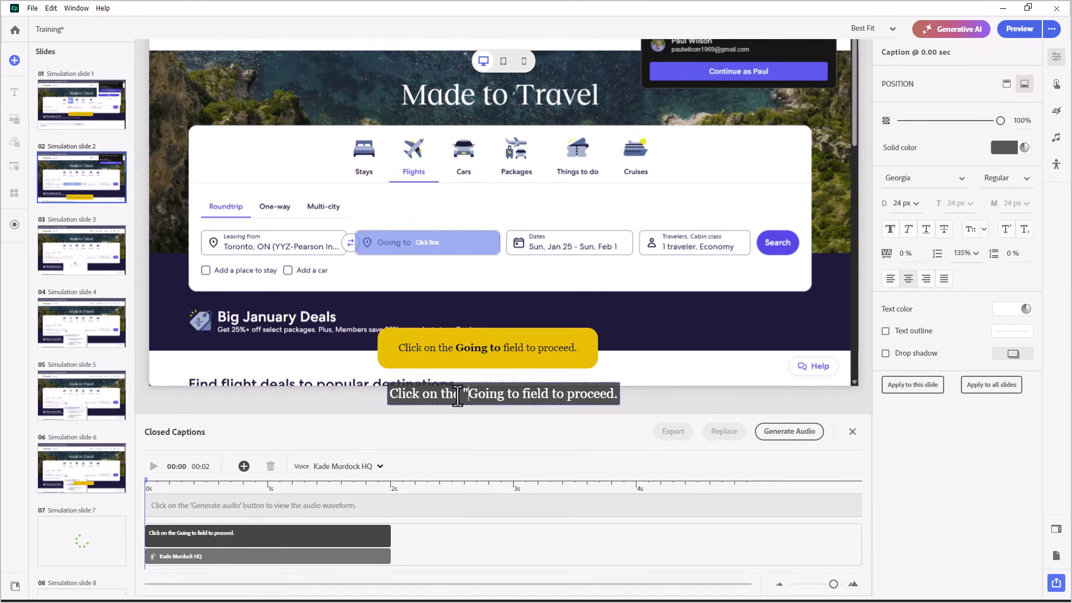
pyautogui.click(517, 394)
pyautogui.write('"')
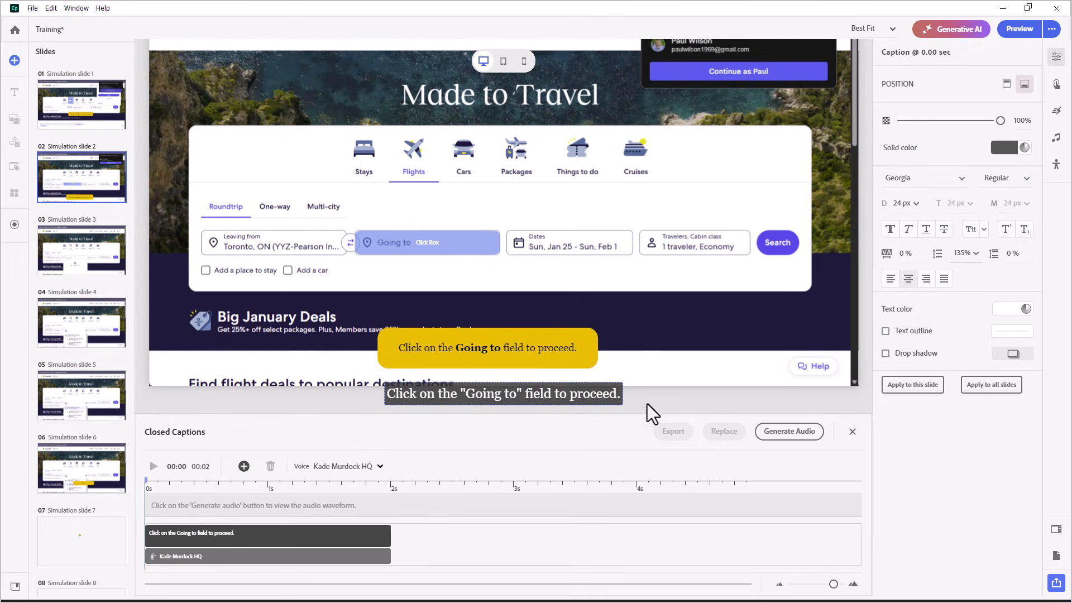
# Step: Generate the narration audio for simulation slide 2's closed caption and play it back
pyautogui.click(782, 434)
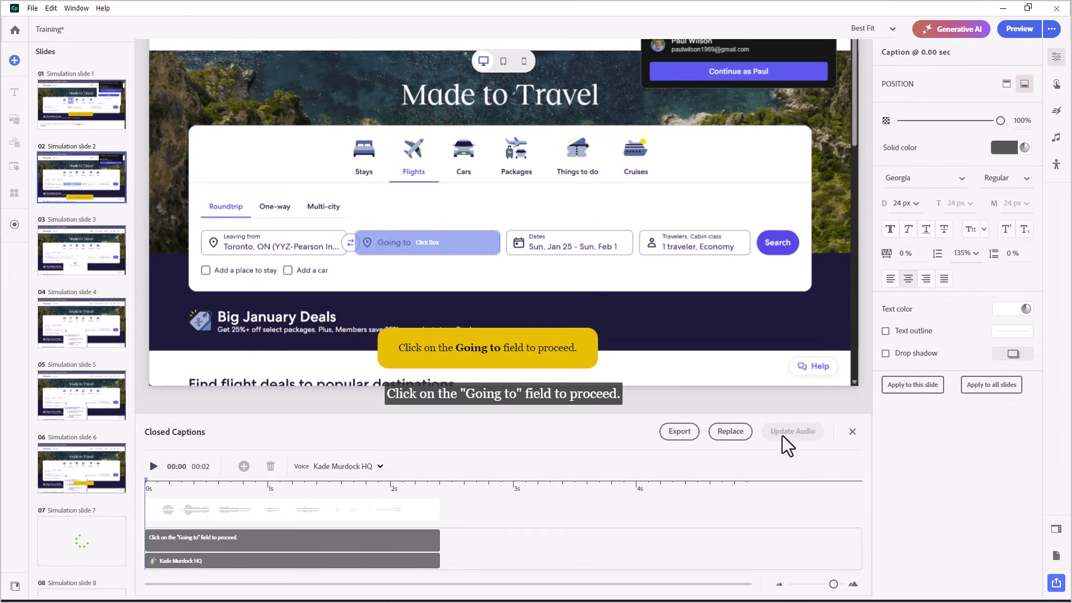
pyautogui.click(152, 467)
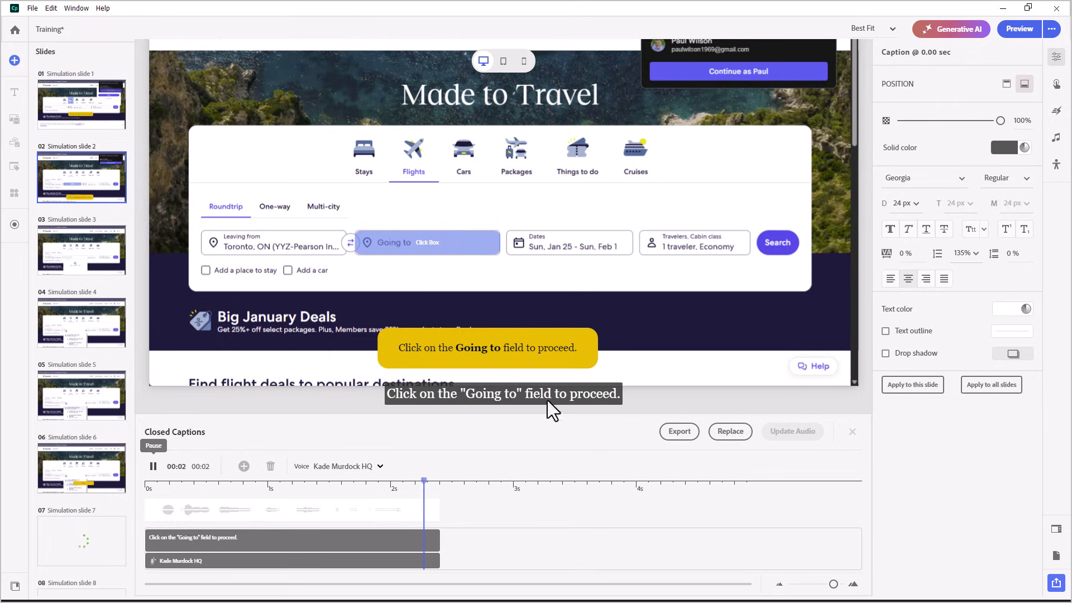
# Step: Shorten the closed caption to 'Click on the "Going to" field.' and update its narration audio, playing it back before closing the captions editor
pyautogui.doubleClick(582, 394)
pyautogui.click(582, 394)
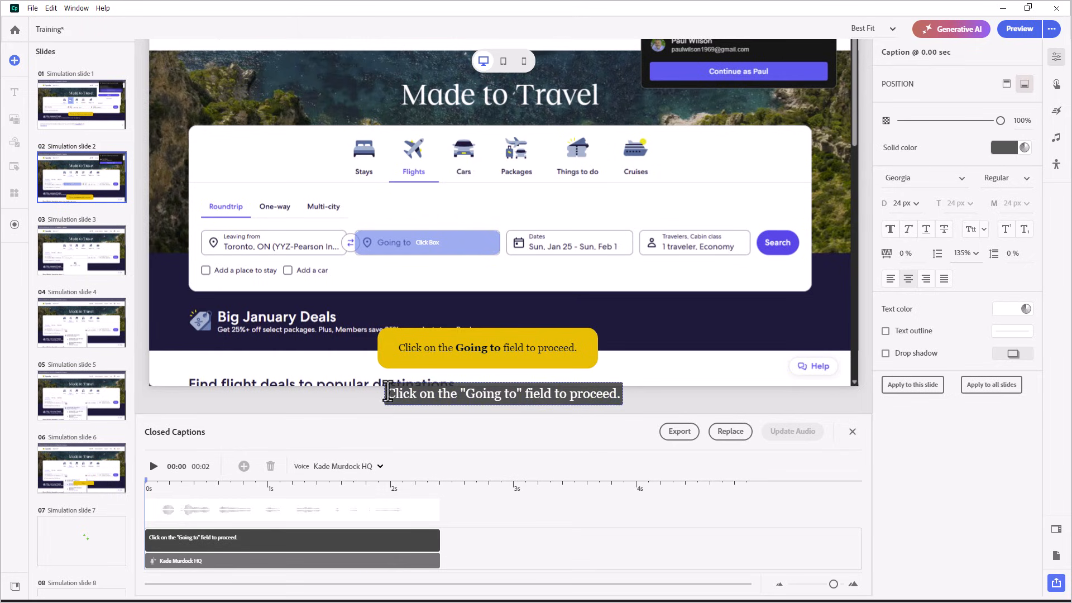
pyautogui.moveTo(556, 400); pyautogui.dragTo(671, 400)
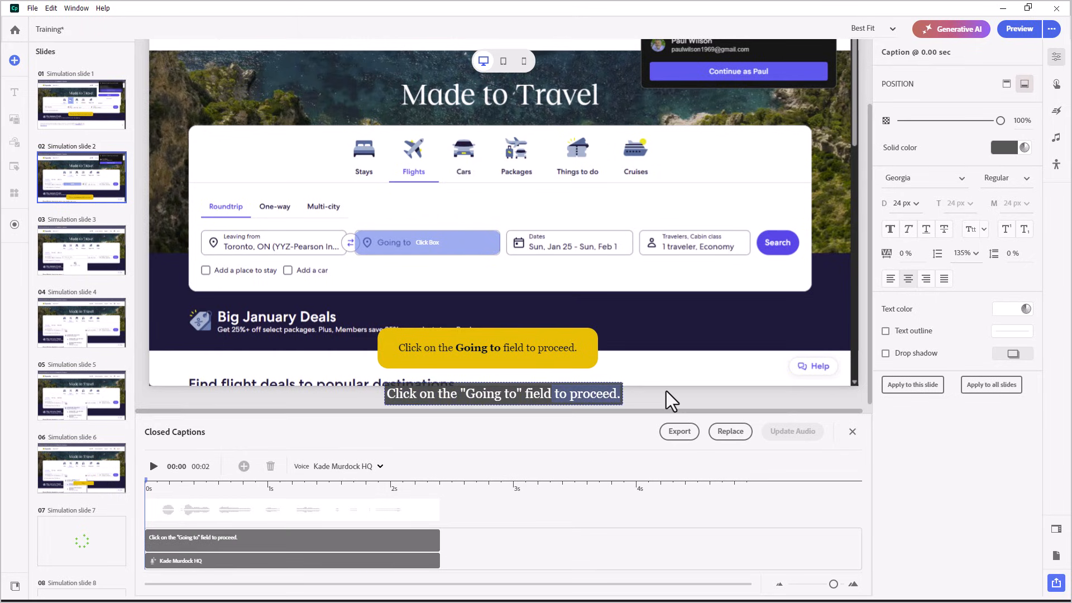
pyautogui.write('.')
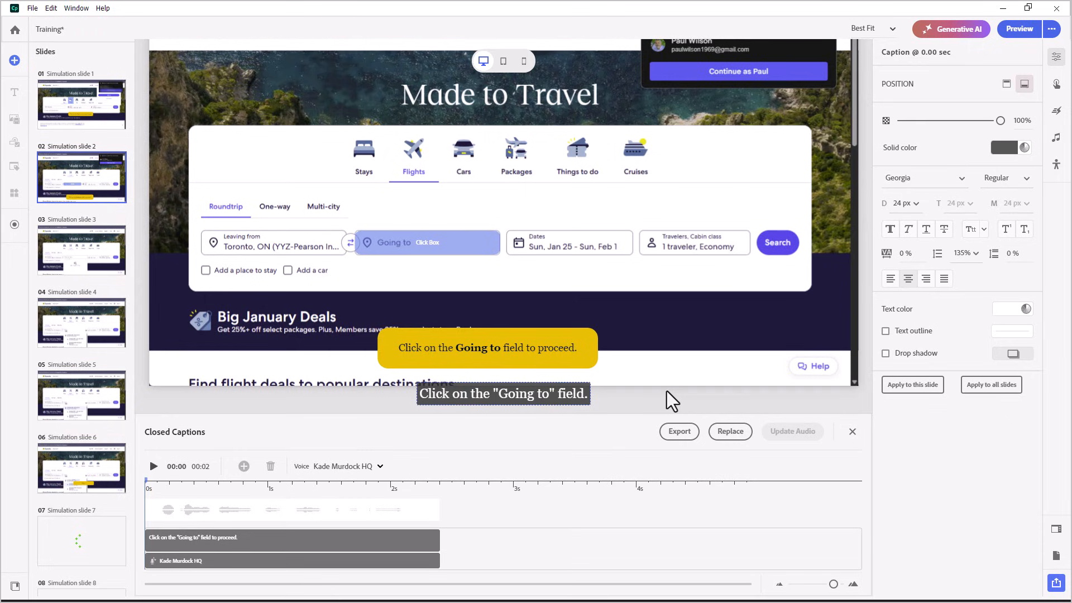
pyautogui.click(759, 441)
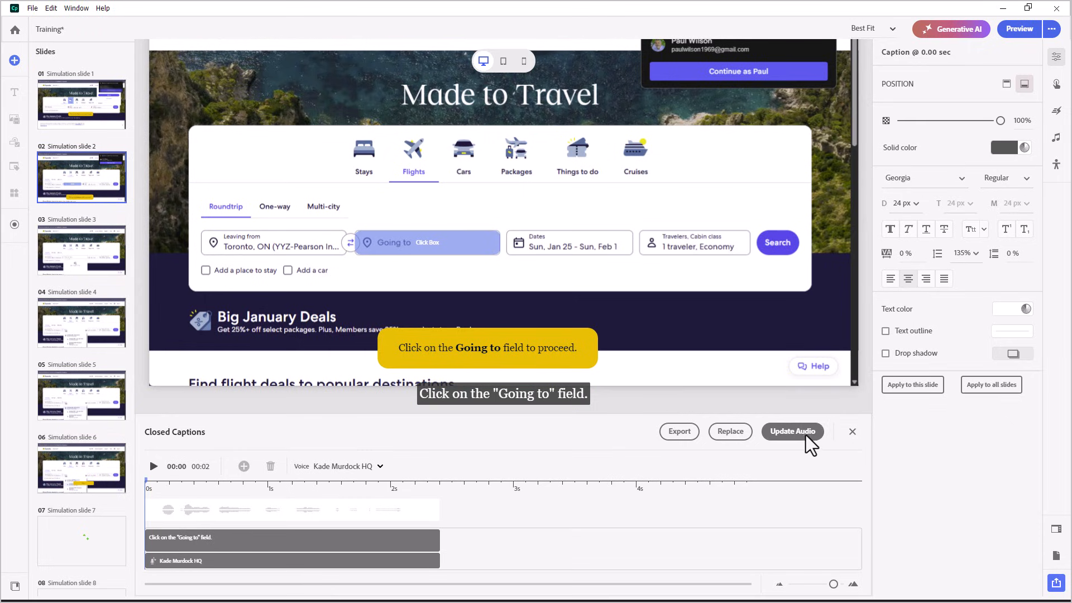
pyautogui.click(803, 433)
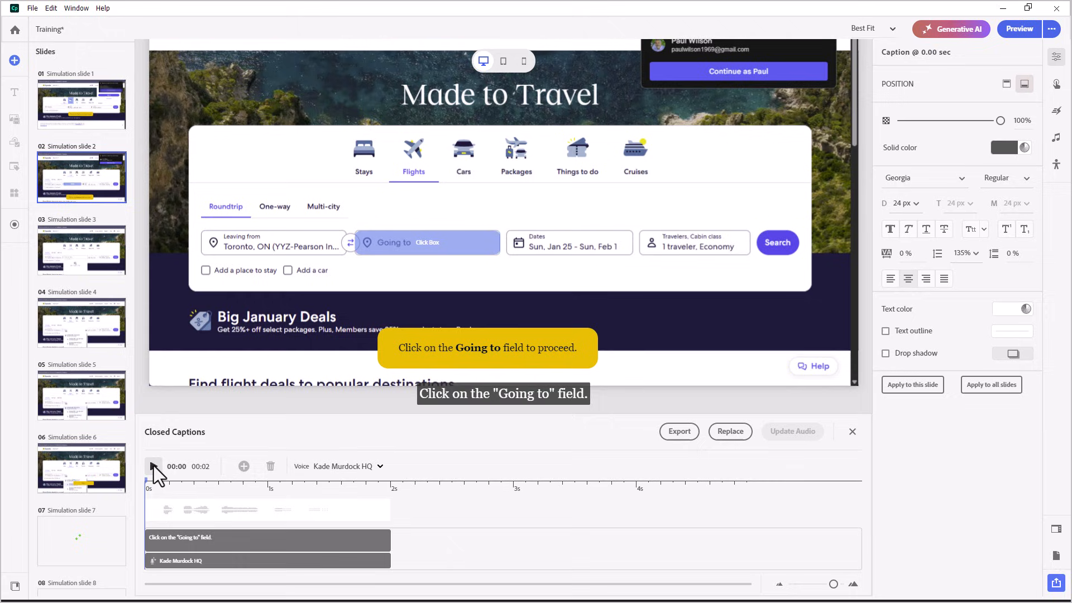
pyautogui.click(152, 466)
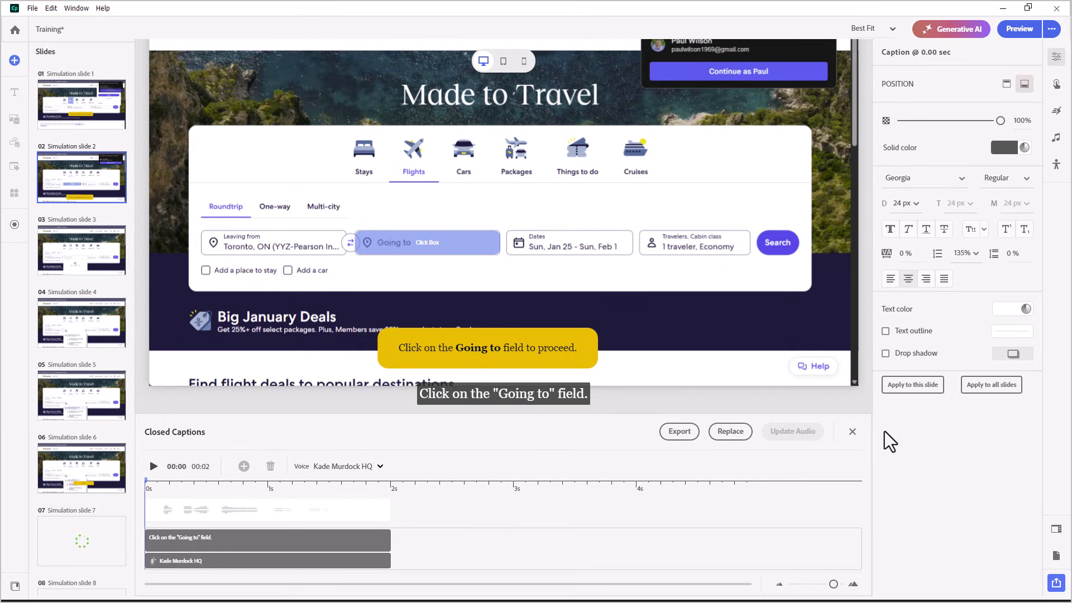
pyautogui.click(852, 431)
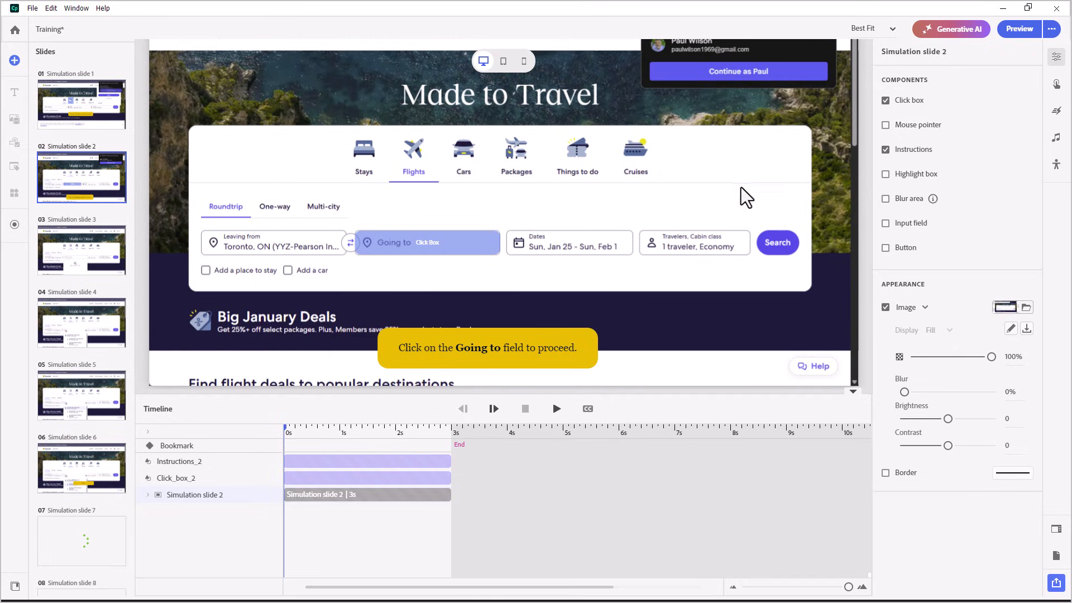
# Step: Add a borderless blur area about 369 px wide to simulation slide 2, covering the account details and continue button in the Google sign-in popup
pyautogui.click(885, 199)
pyautogui.scroll(3, 804, 220)
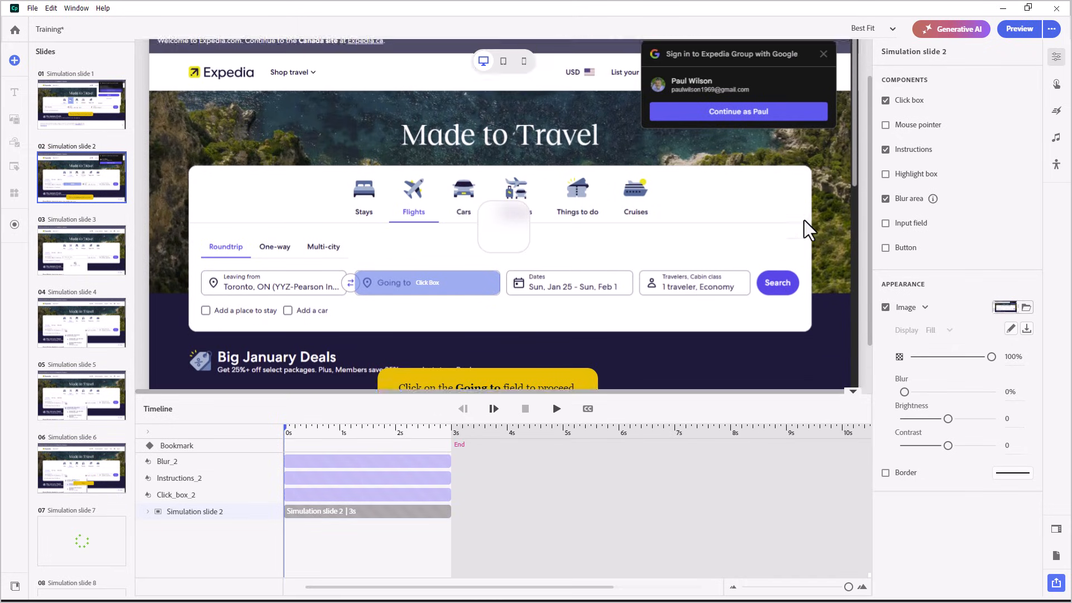
pyautogui.moveTo(510, 261); pyautogui.dragTo(834, 136)
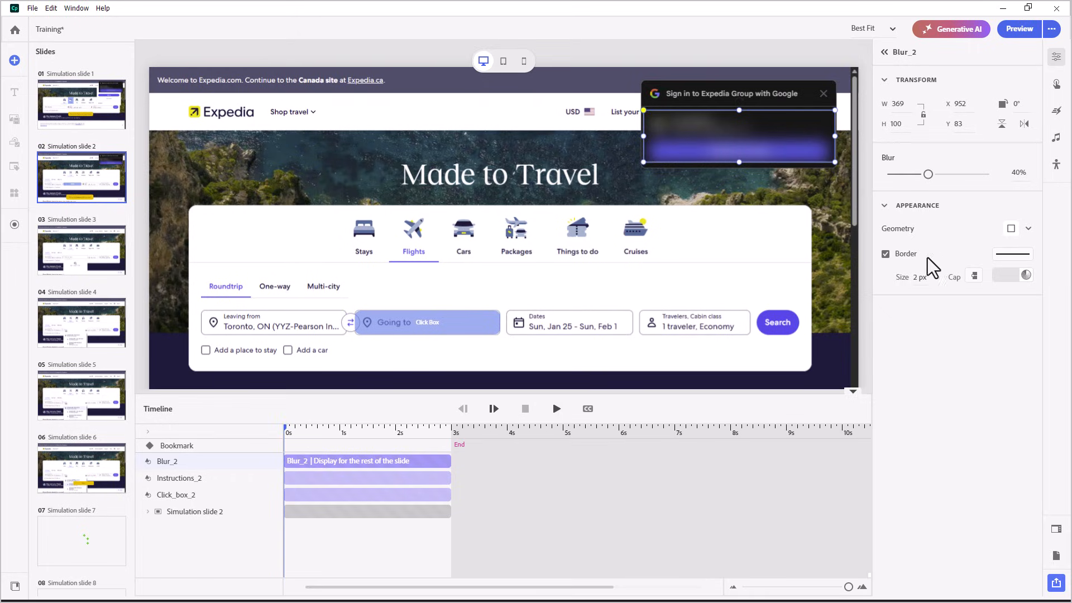
pyautogui.click(885, 254)
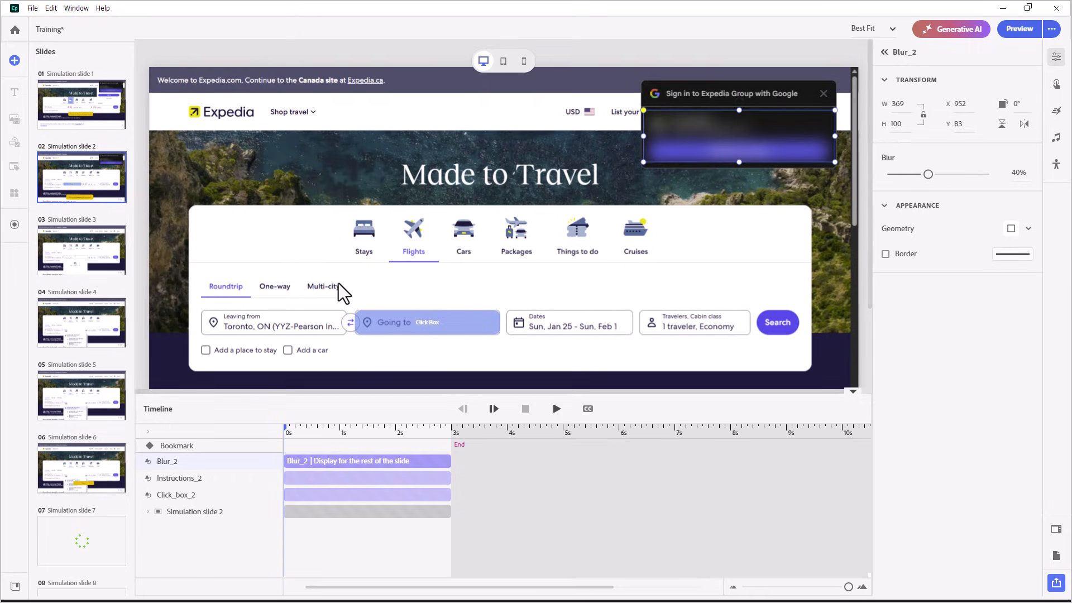
pyautogui.moveTo(739, 162); pyautogui.dragTo(734, 165)
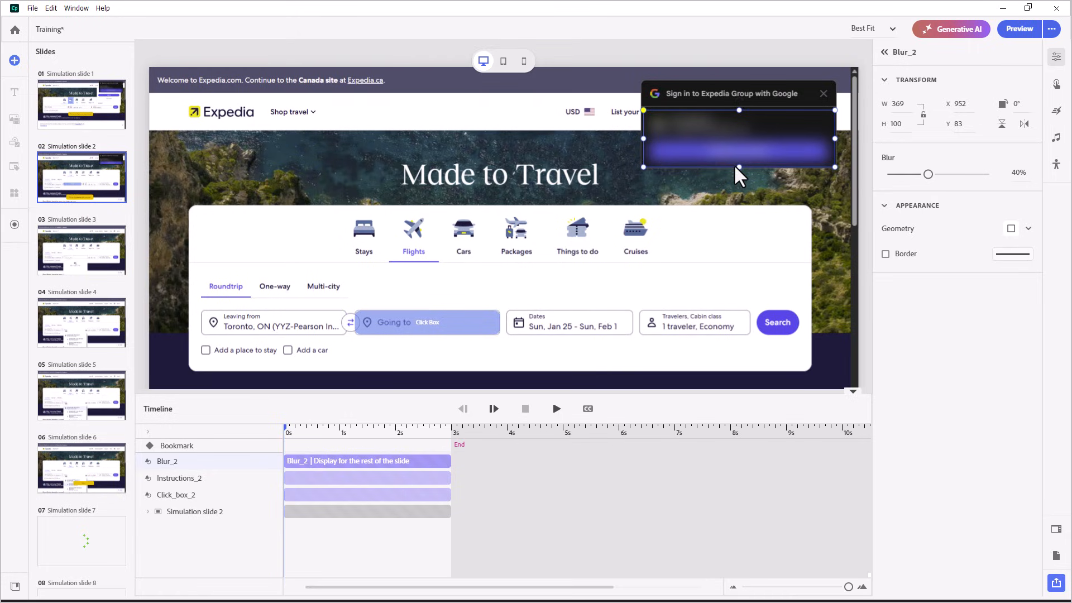
# Step: Resize slide 2's blur area to about 116 px high, extending it up to the Google sign-in popup's title row
pyautogui.moveTo(737, 114); pyautogui.dragTo(735, 105)
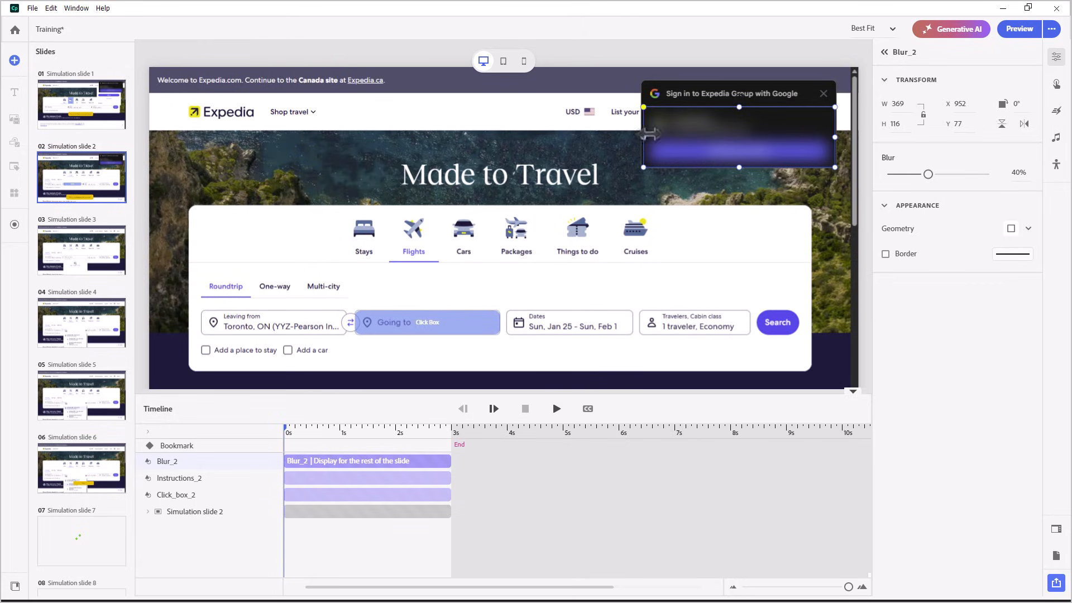
pyautogui.moveTo(647, 135); pyautogui.dragTo(646, 136)
pyautogui.moveTo(834, 140); pyautogui.dragTo(835, 140)
# Step: On simulation slide 3, move the input field up off the "Going to" box and remove the field's border
pyautogui.click(81, 257)
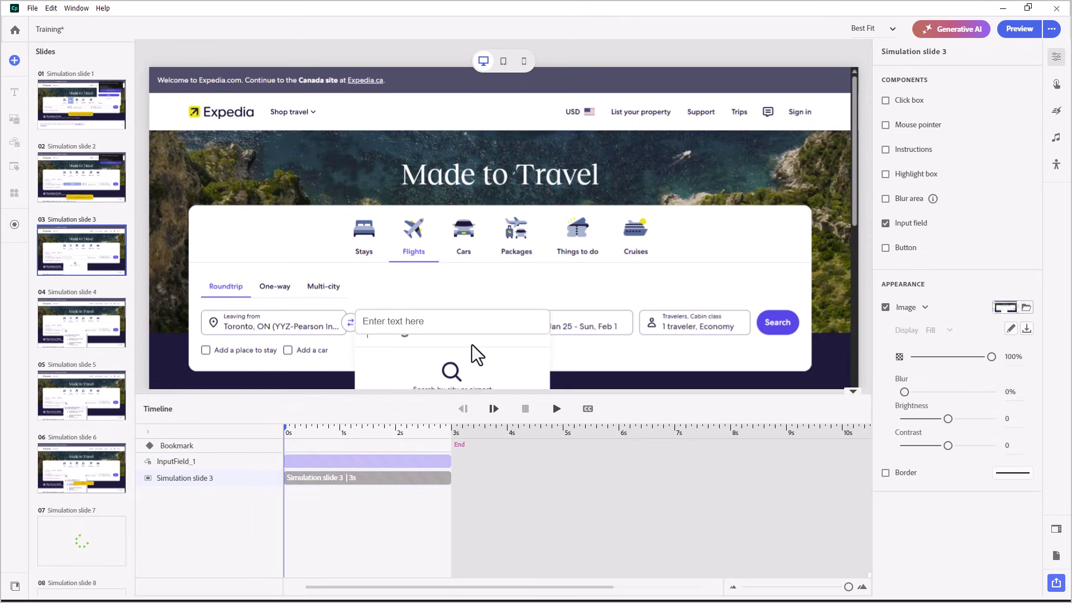
pyautogui.click(407, 322)
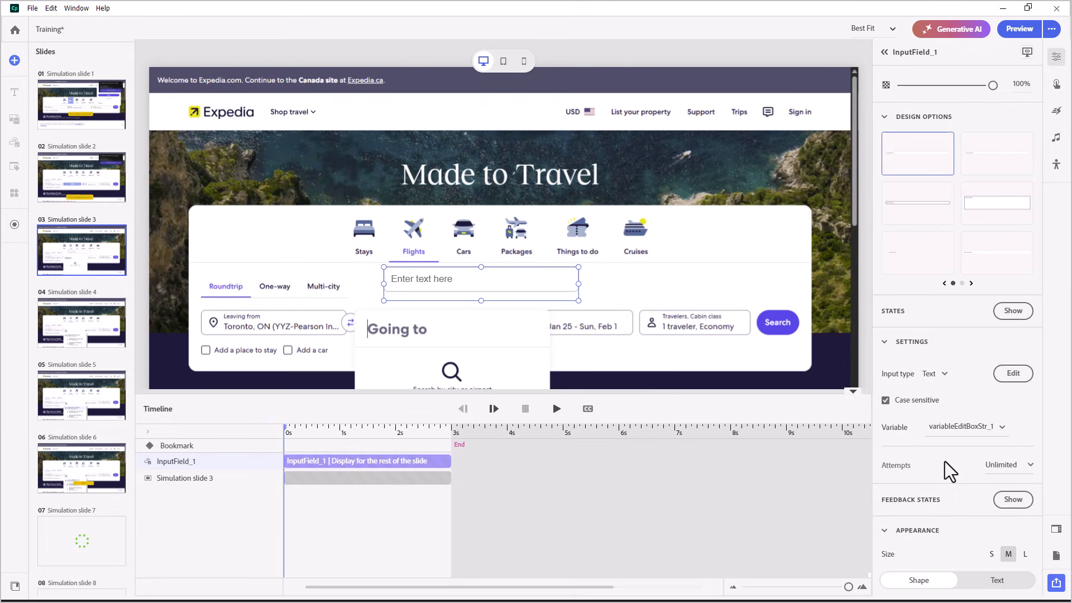
pyautogui.scroll(-5, 944, 461)
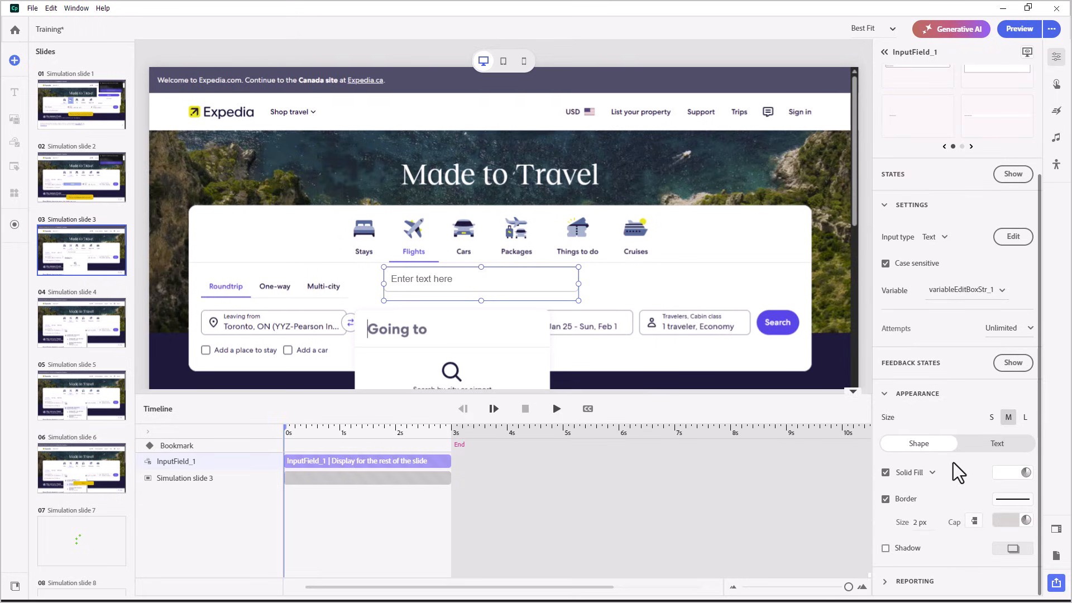
pyautogui.click(885, 498)
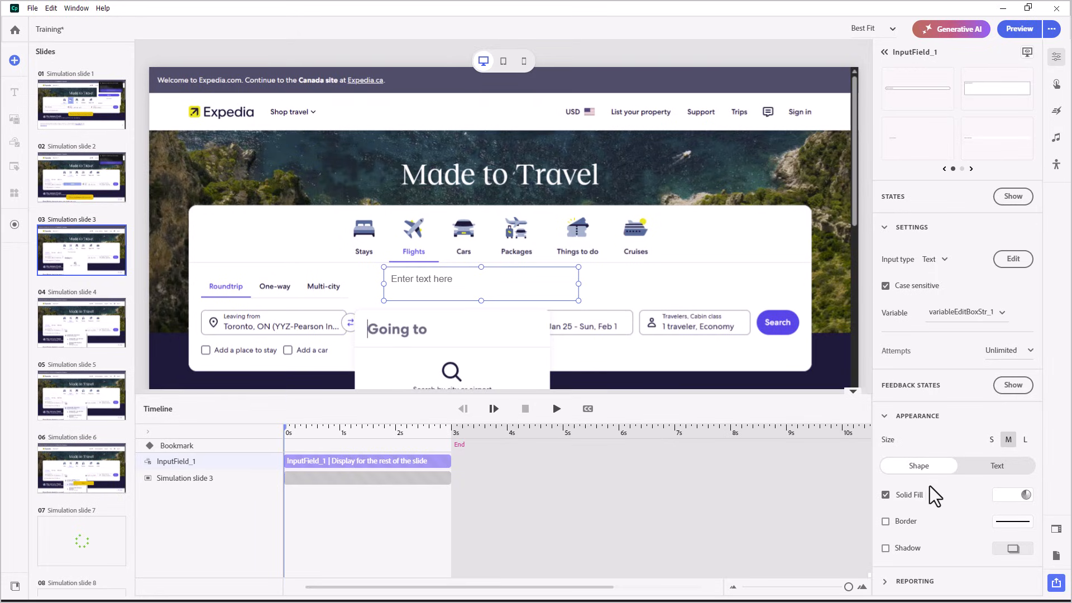
# Step: Format the input field's placeholder text as 24 px bold Arial and set the field's size to L
pyautogui.click(1004, 471)
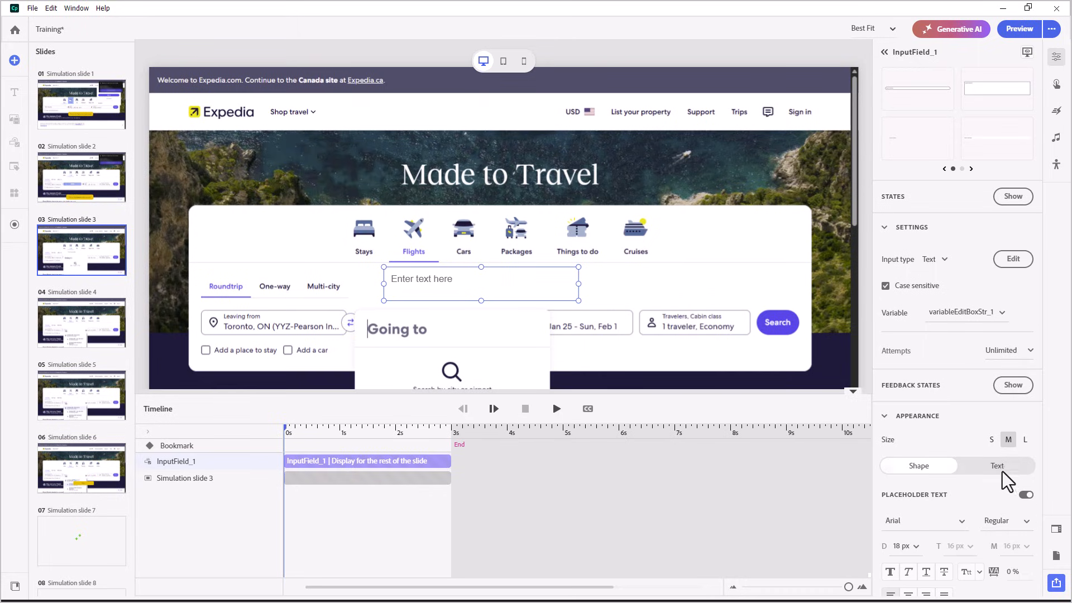
pyautogui.scroll(-3, 1003, 491)
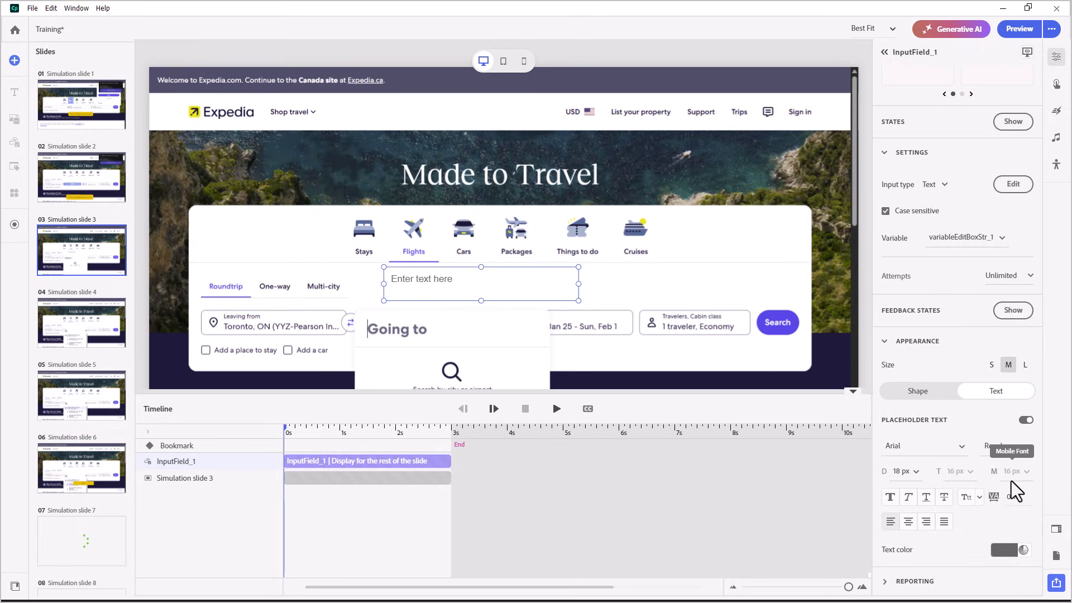
pyautogui.click(913, 475)
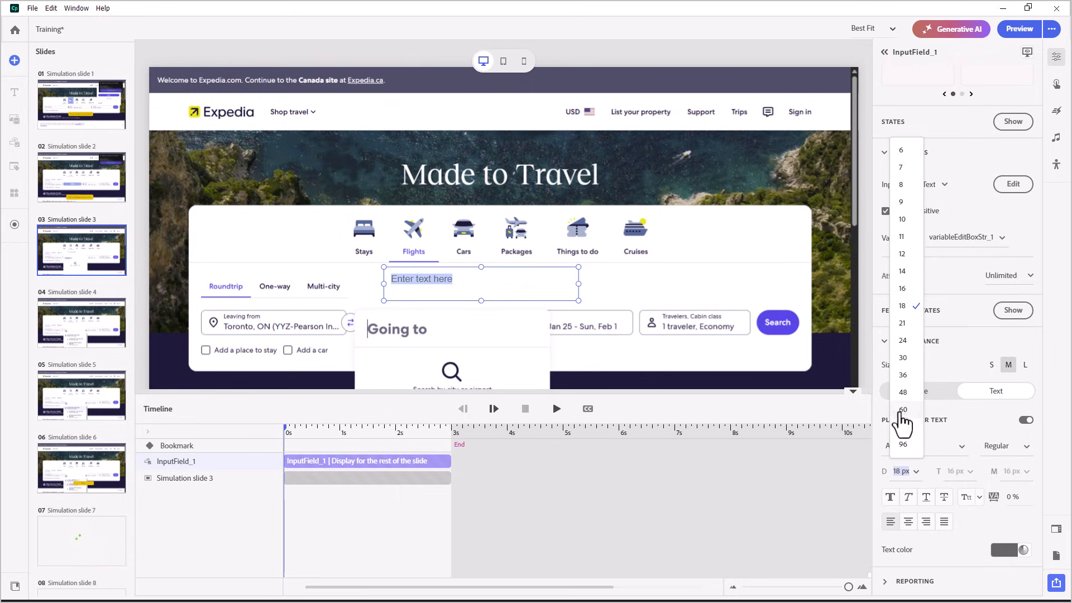
pyautogui.click(902, 324)
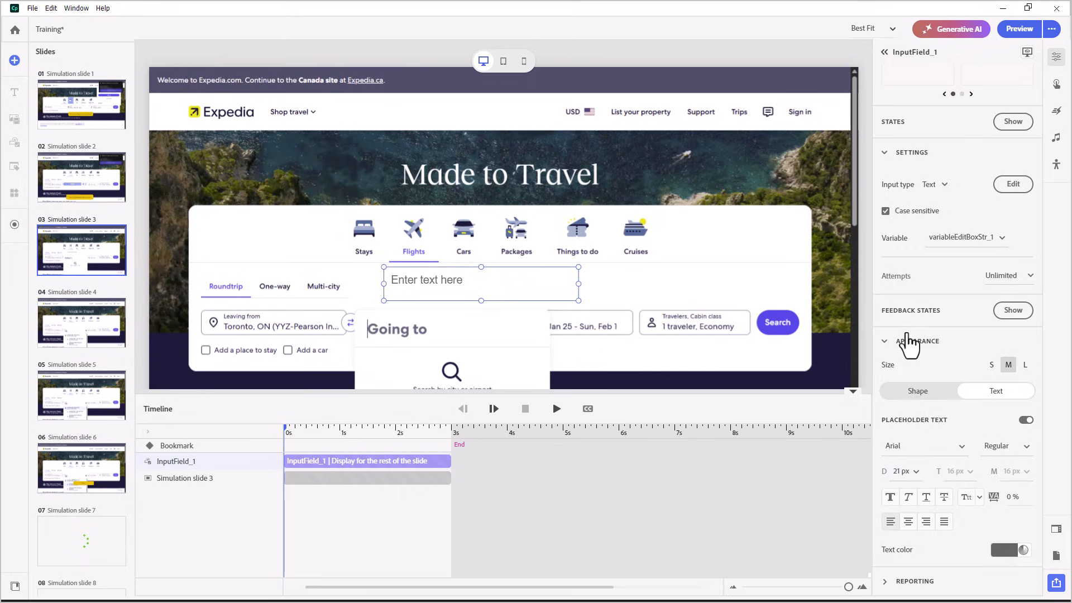
pyautogui.click(903, 476)
pyautogui.click(908, 359)
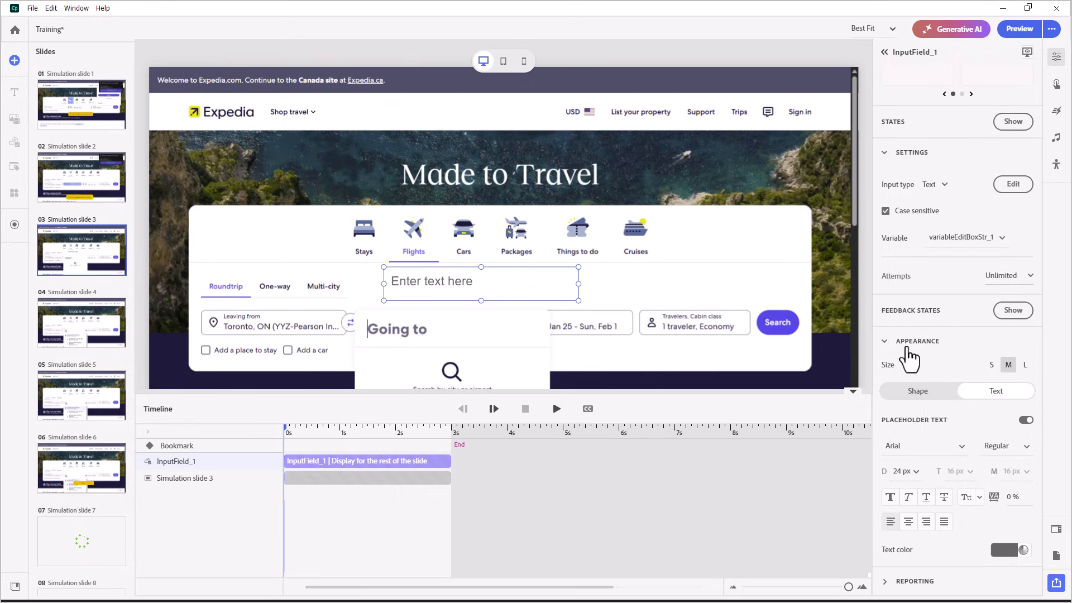
pyautogui.click(1007, 446)
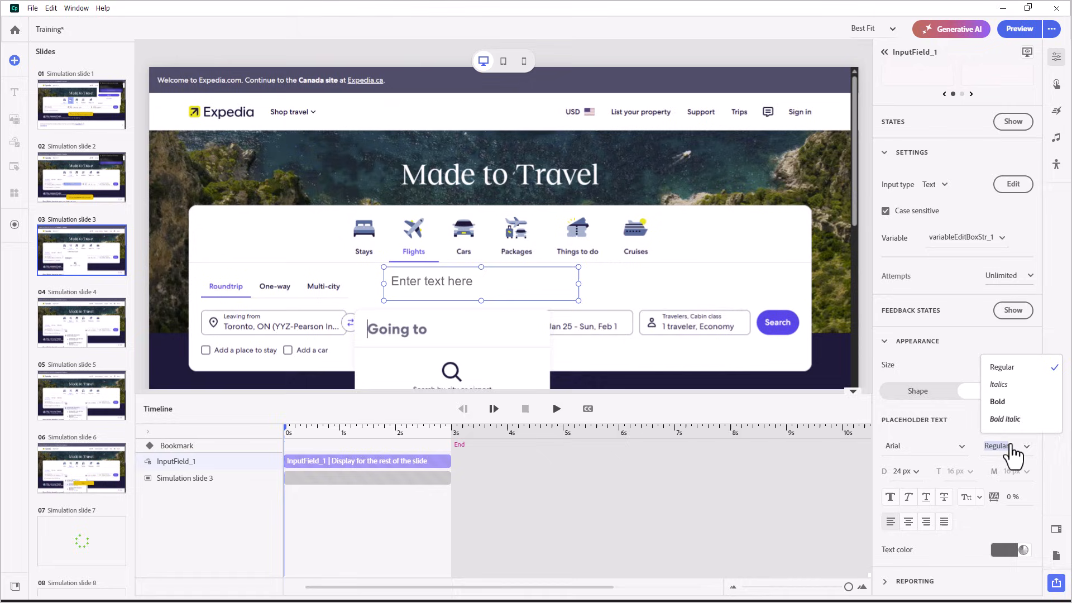
pyautogui.click(1013, 406)
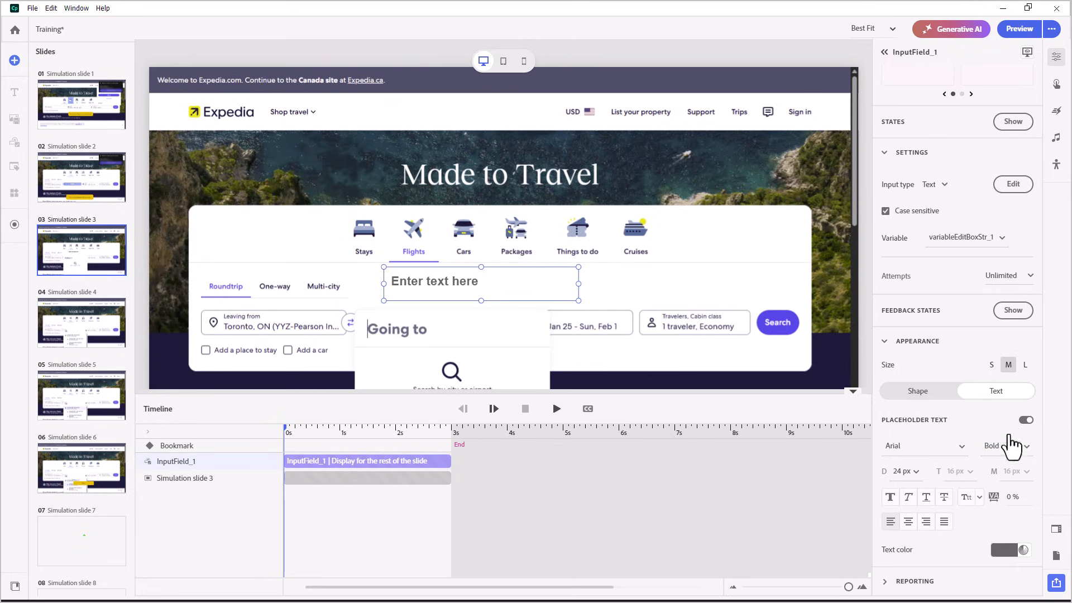
pyautogui.click(1025, 364)
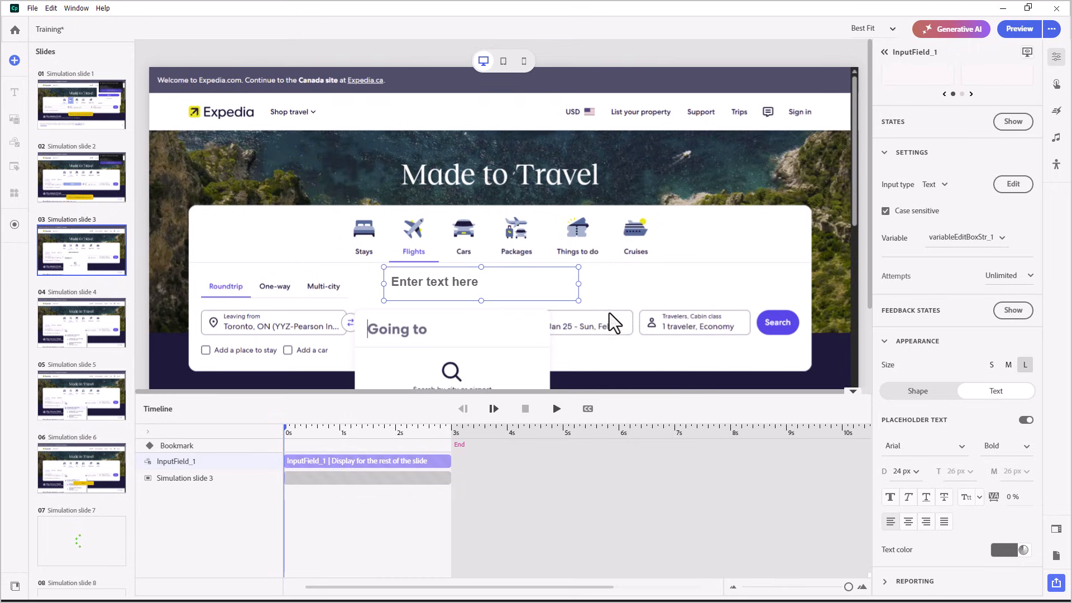
# Step: Place the input field over the "Going to" text and trim its width to fit the search box, checking it deselected
pyautogui.moveTo(468, 283); pyautogui.dragTo(442, 330)
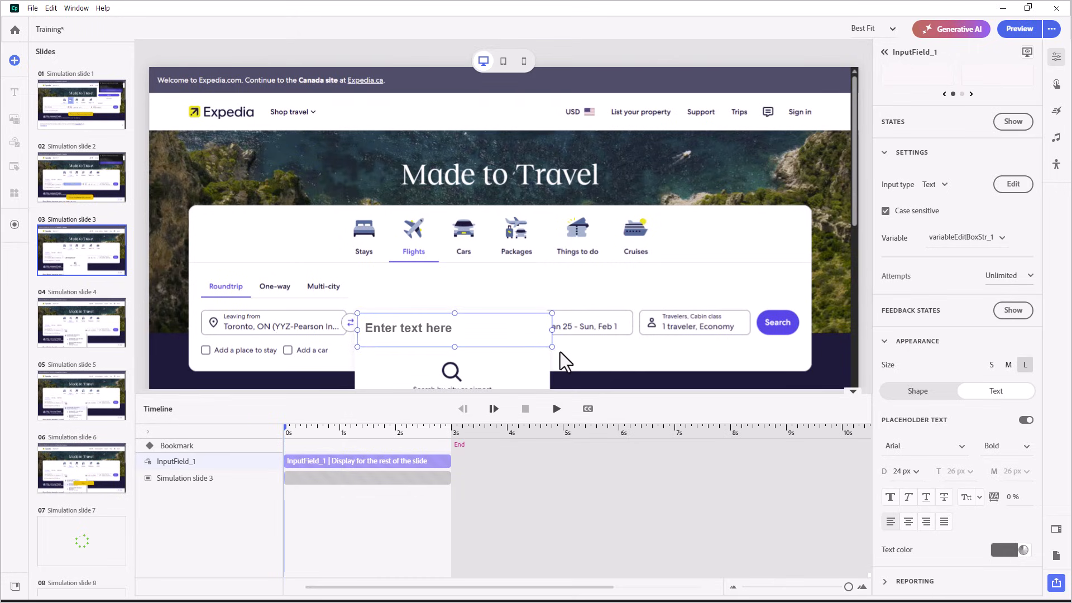
pyautogui.moveTo(553, 347)
pyautogui.mouseDown()
pyautogui.moveTo(514, 347)
pyautogui.moveTo(550, 347)
pyautogui.mouseUp()
pyautogui.click(354, 315)
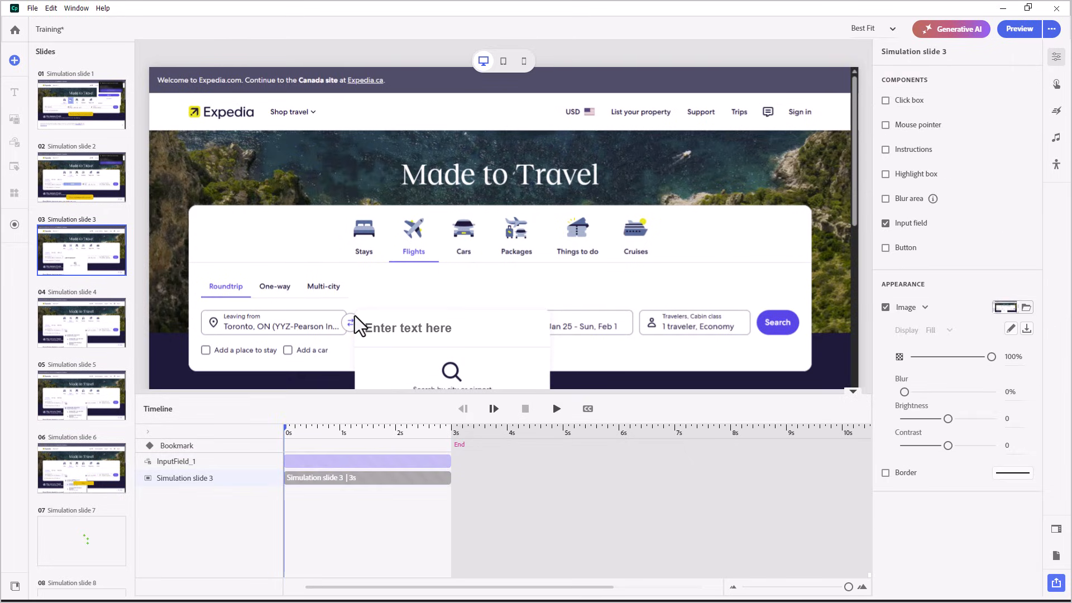
pyautogui.click(373, 328)
pyautogui.click(627, 416)
pyautogui.scroll(-1, 602, 357)
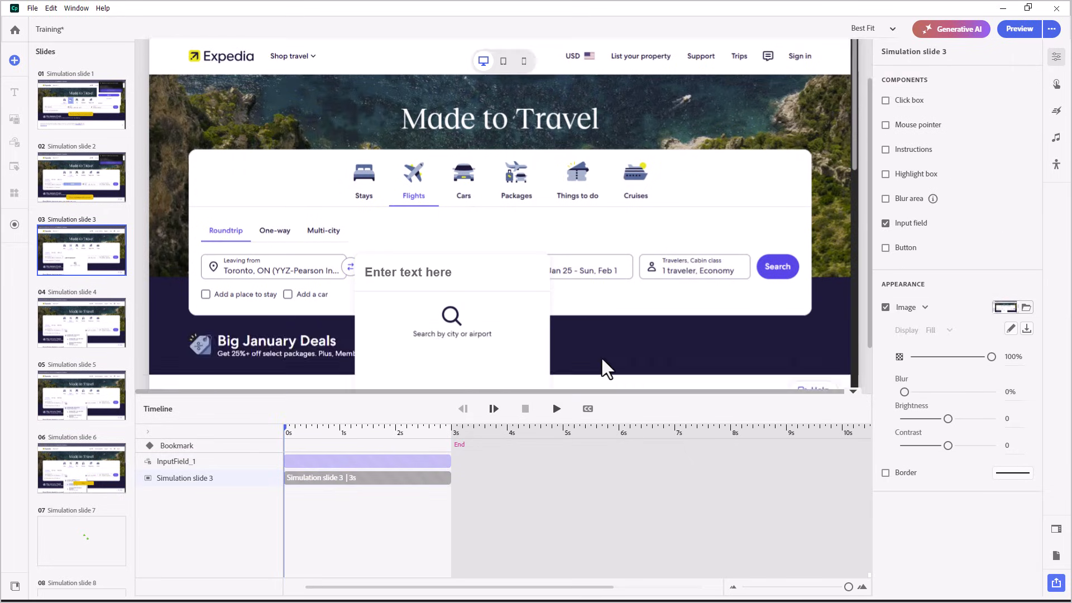
# Step: Add "las vegas" and "vegas" to the input field's answer options alongside "las", and turn off case sensitivity
pyautogui.click(444, 272)
pyautogui.click(1013, 373)
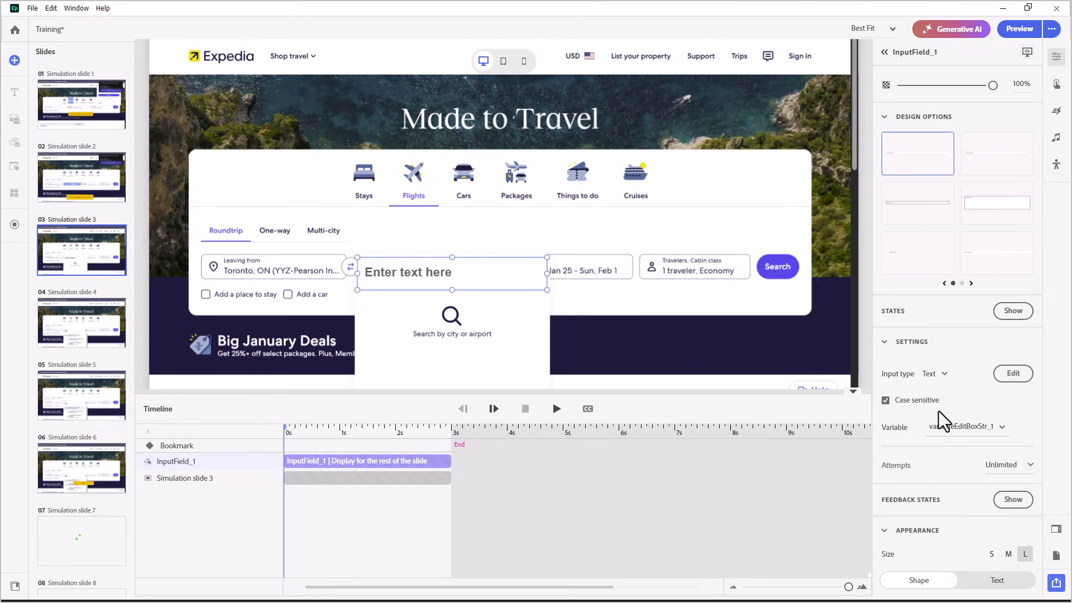
pyautogui.click(1012, 375)
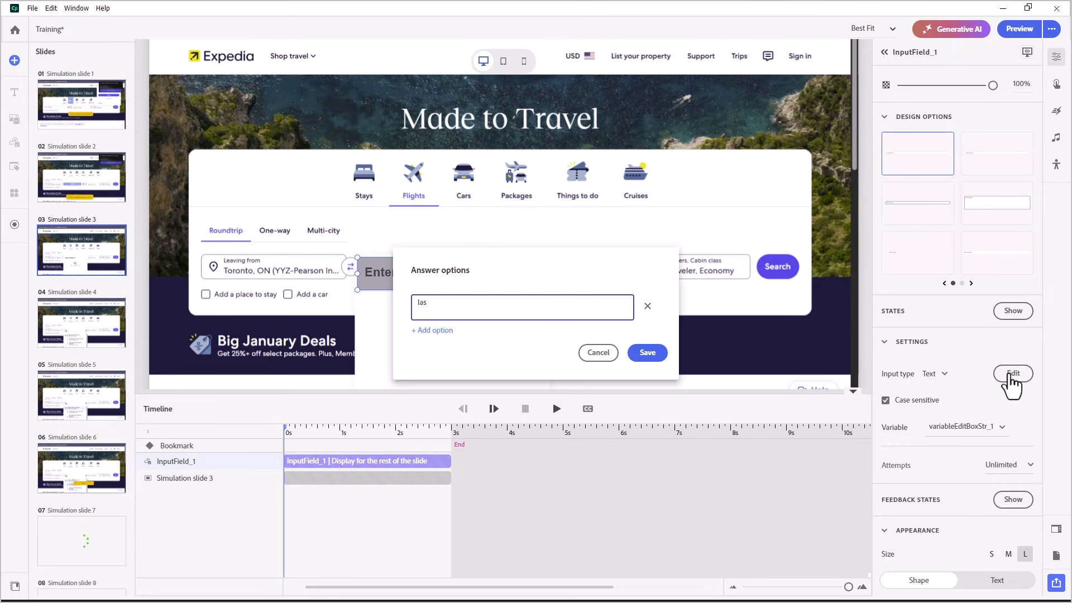
pyautogui.click(437, 330)
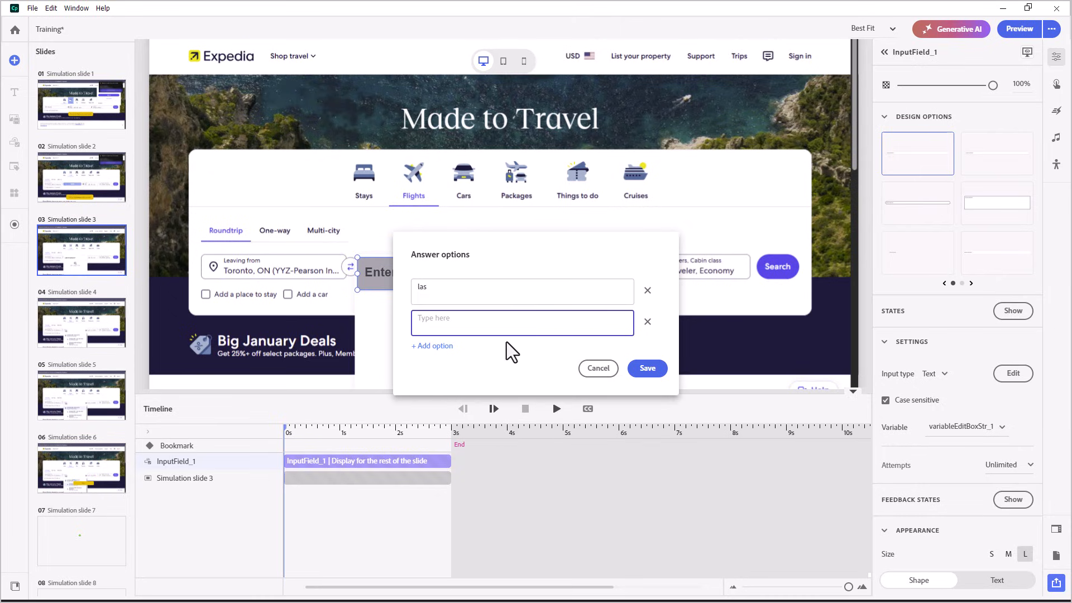
pyautogui.write('las vegas')
pyautogui.click(438, 346)
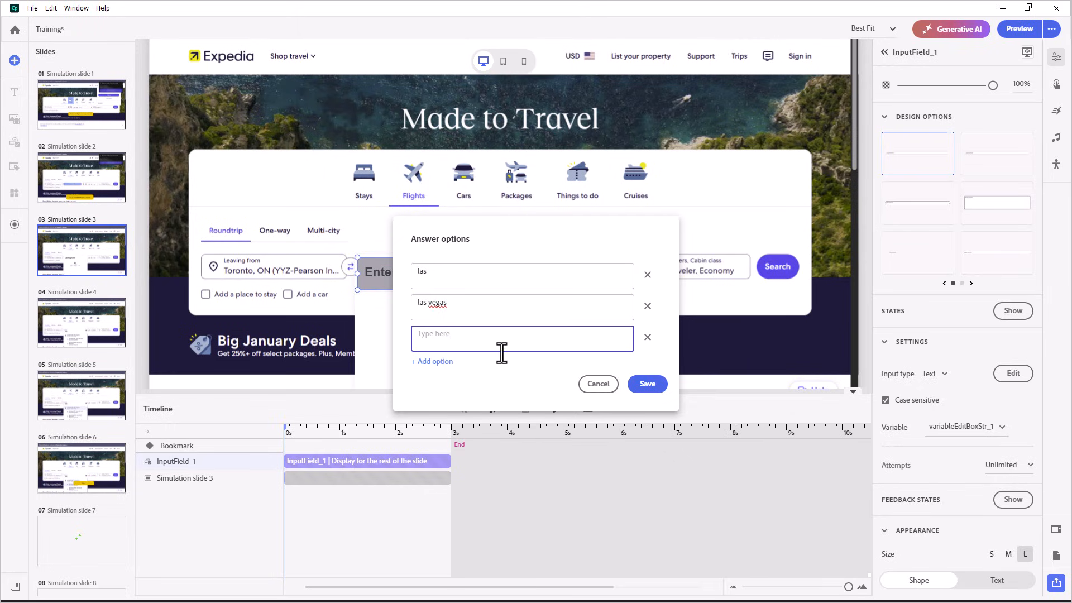
pyautogui.write('vegas')
pyautogui.click(648, 385)
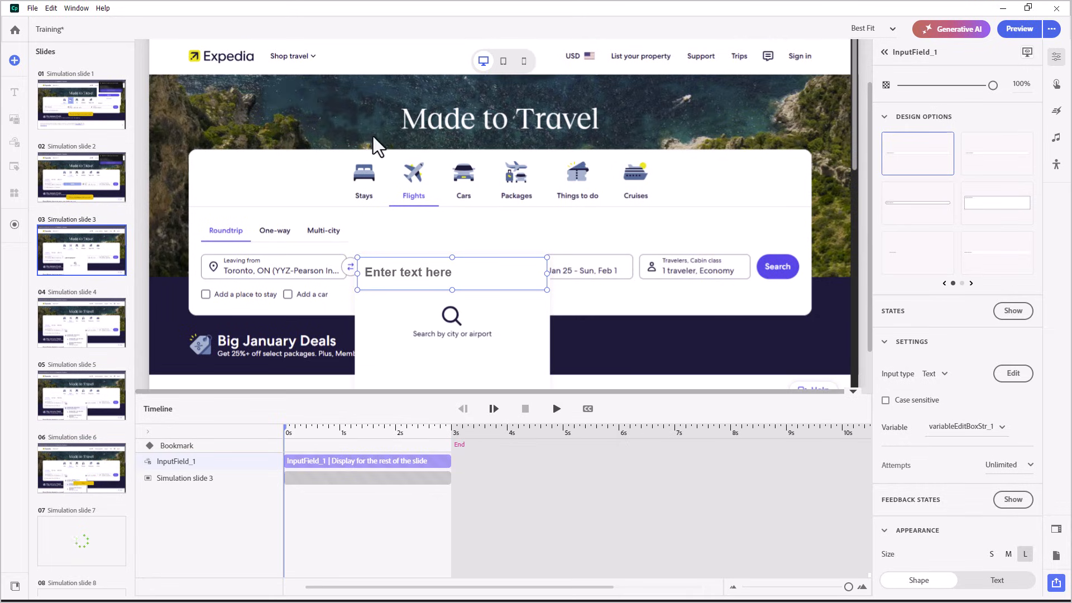
# Step: Add an instructions box to simulation slide 3 and place it above the input field, over the travel category icons
pyautogui.click(85, 263)
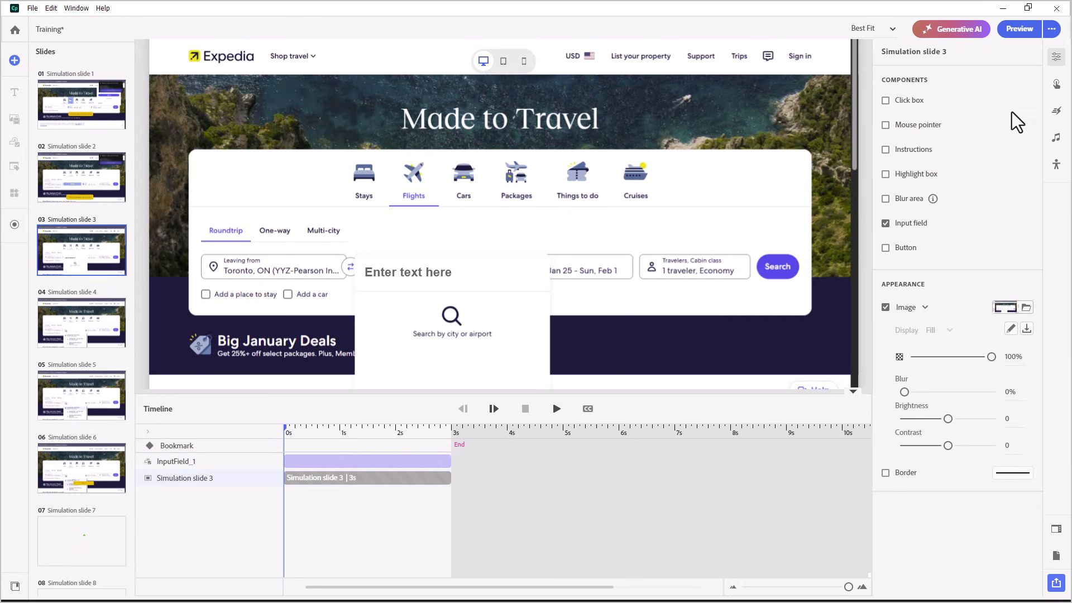
pyautogui.click(885, 150)
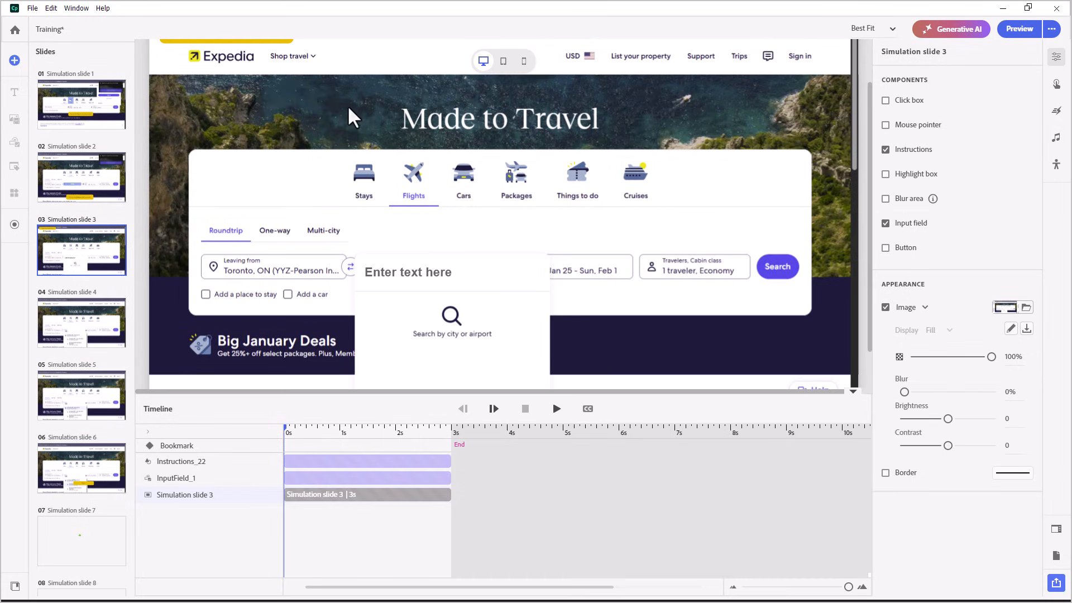
pyautogui.scroll(2, 352, 117)
pyautogui.moveTo(229, 93); pyautogui.dragTo(483, 226)
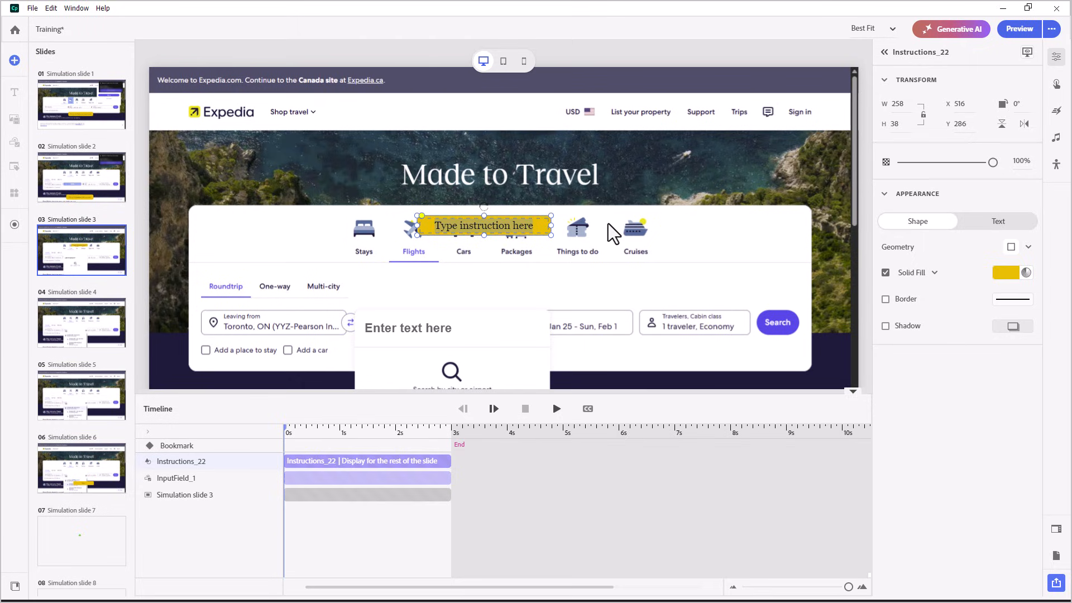
# Step: Set the instruction to "Type in the first couple of letters for the destination you are going to." and enlarge its box to about 361 × 104 px
pyautogui.write('Type in the fir')
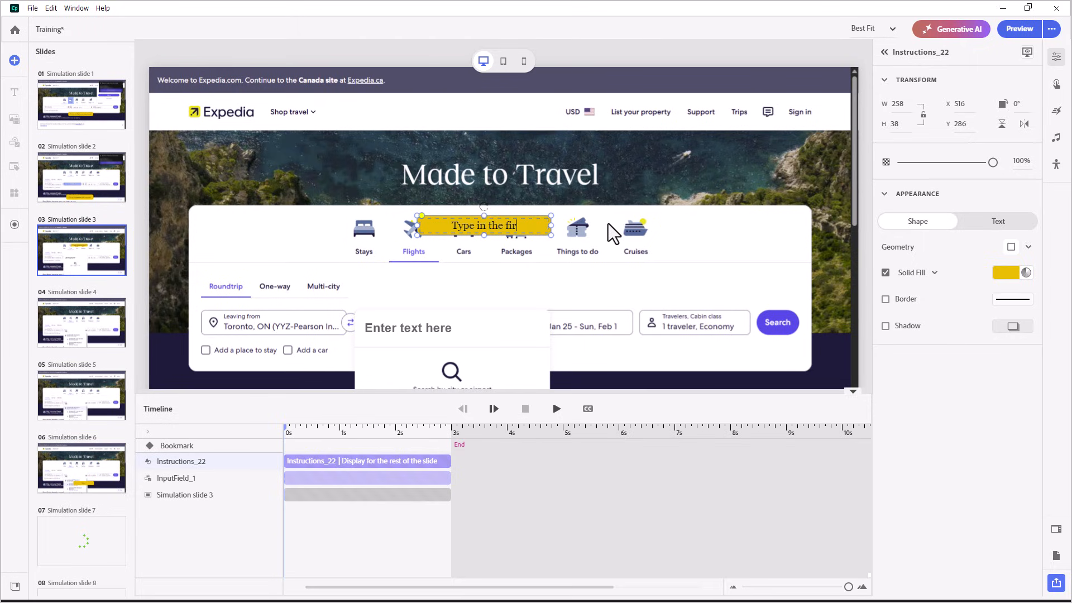
pyautogui.write('st couple of le')
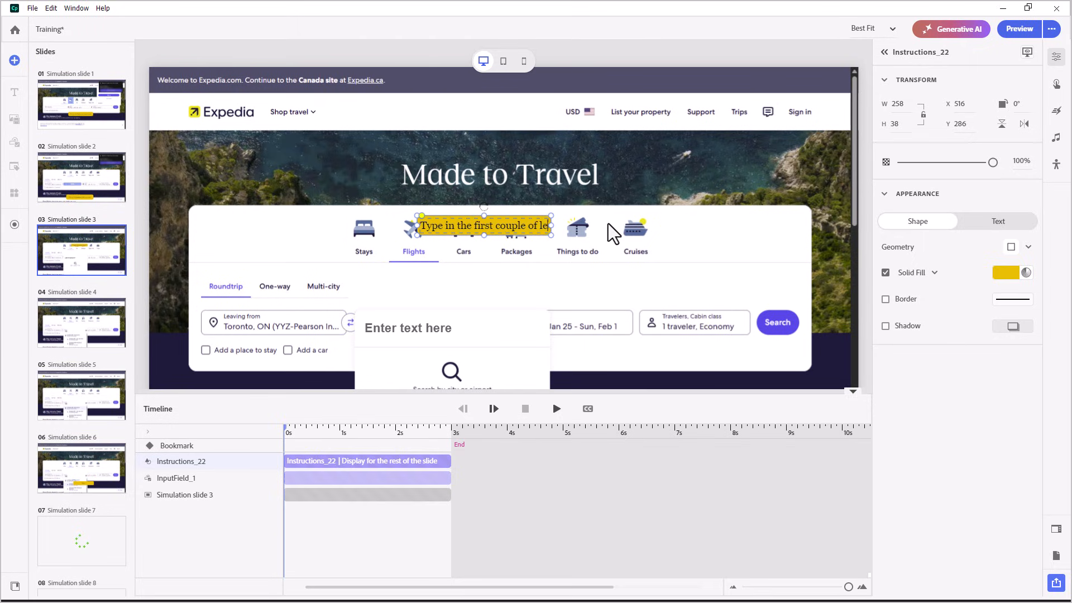
pyautogui.write('tters for the d')
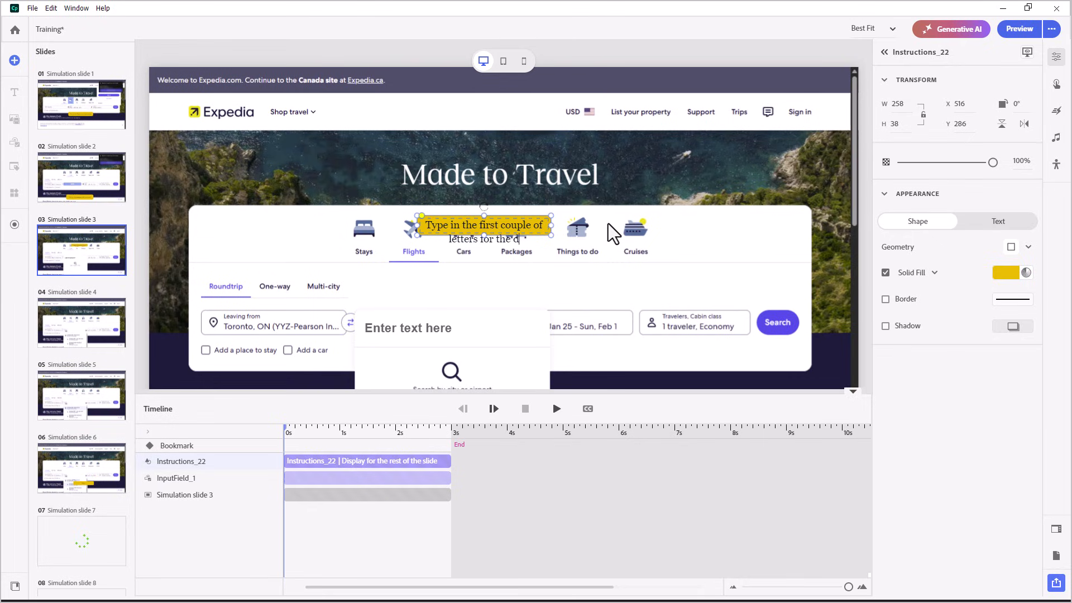
pyautogui.write('estination you are ')
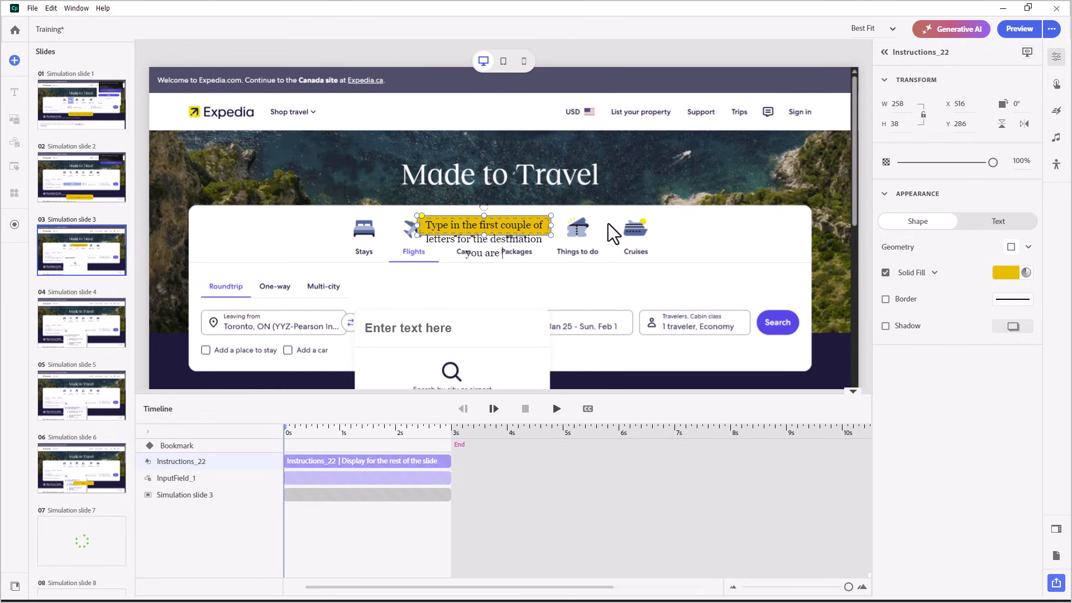
pyautogui.write('going to.')
pyautogui.moveTo(553, 236); pyautogui.dragTo(604, 269)
pyautogui.moveTo(554, 247); pyautogui.dragTo(544, 241)
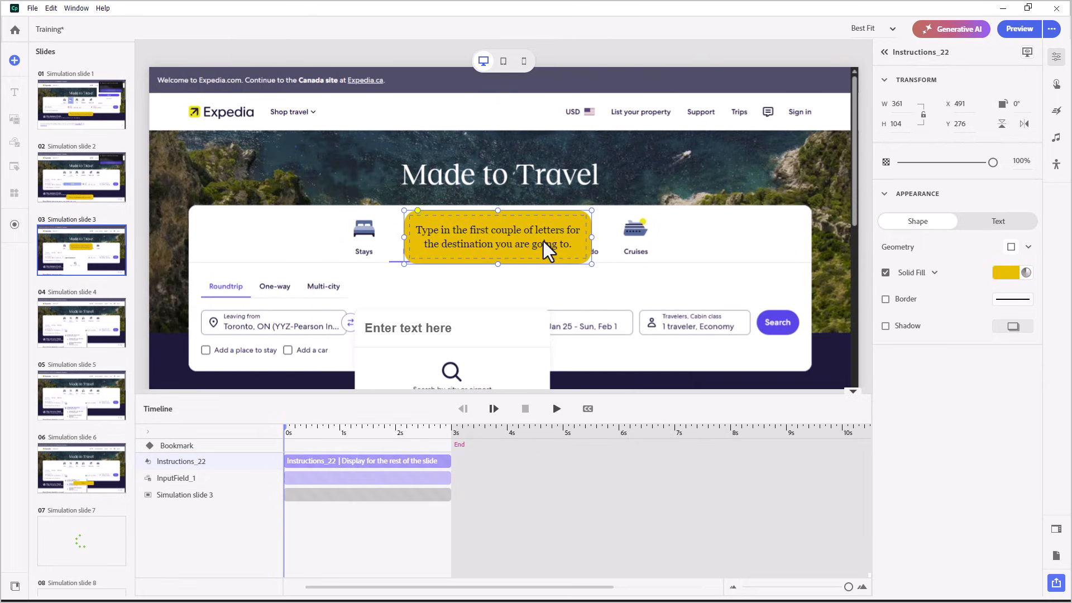
# Step: Start text-to-speech audio for simulation slide 3 and copy the instruction's wording into its closed caption
pyautogui.tripleClick(544, 241)
pyautogui.hotkey('ctrl', 'c')
pyautogui.press('Escape')
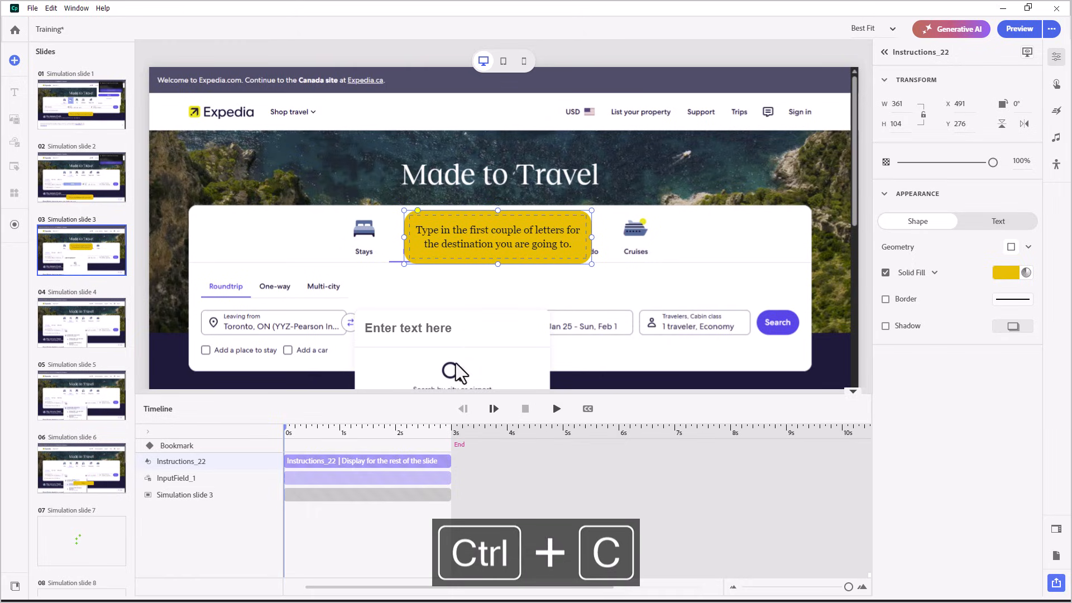
pyautogui.click(361, 500)
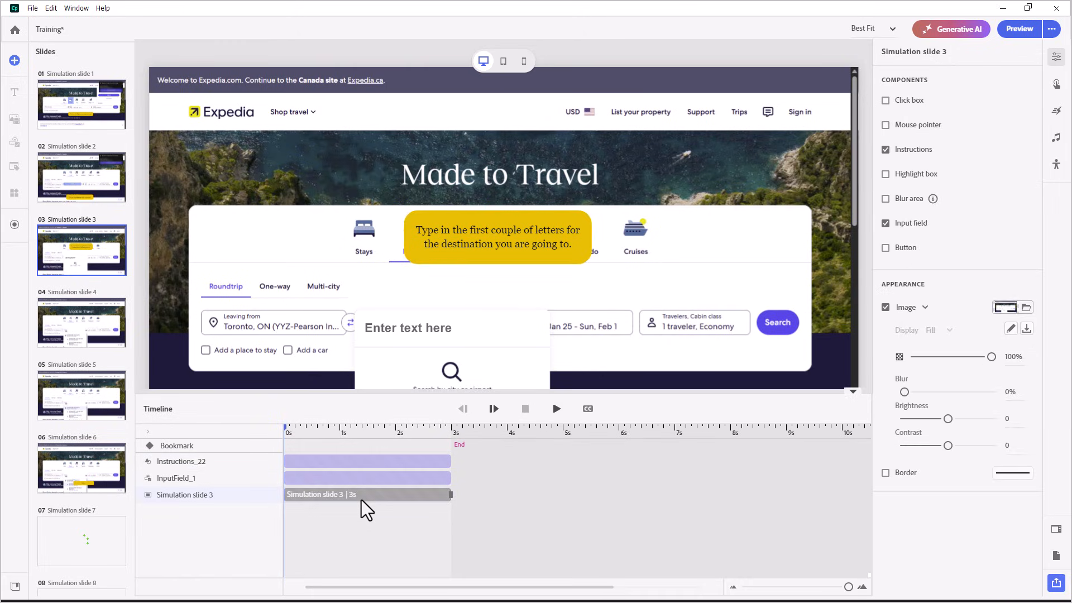
pyautogui.click(1055, 138)
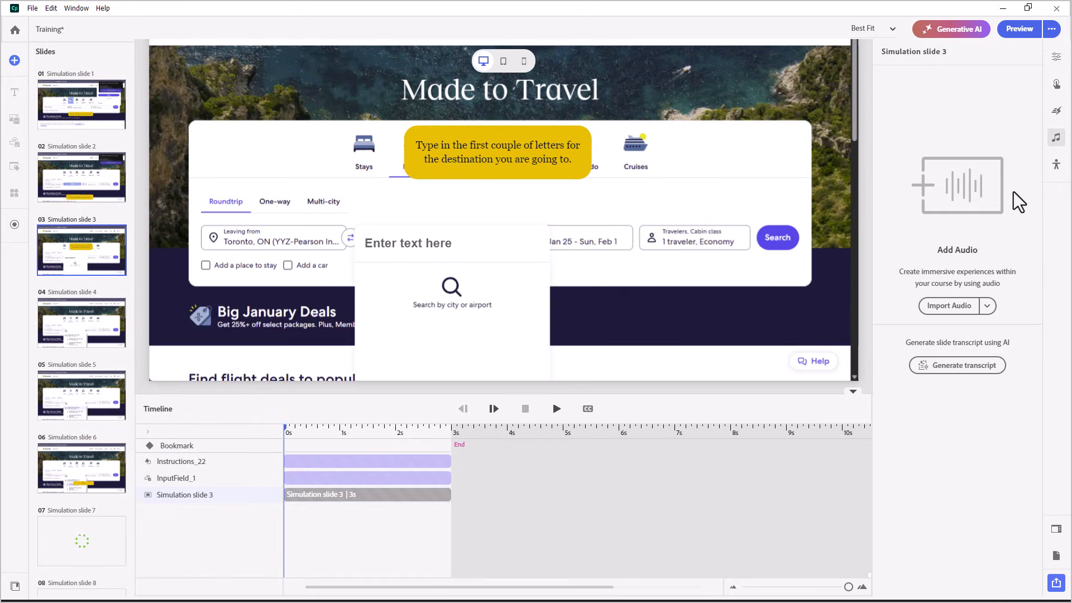
pyautogui.click(986, 306)
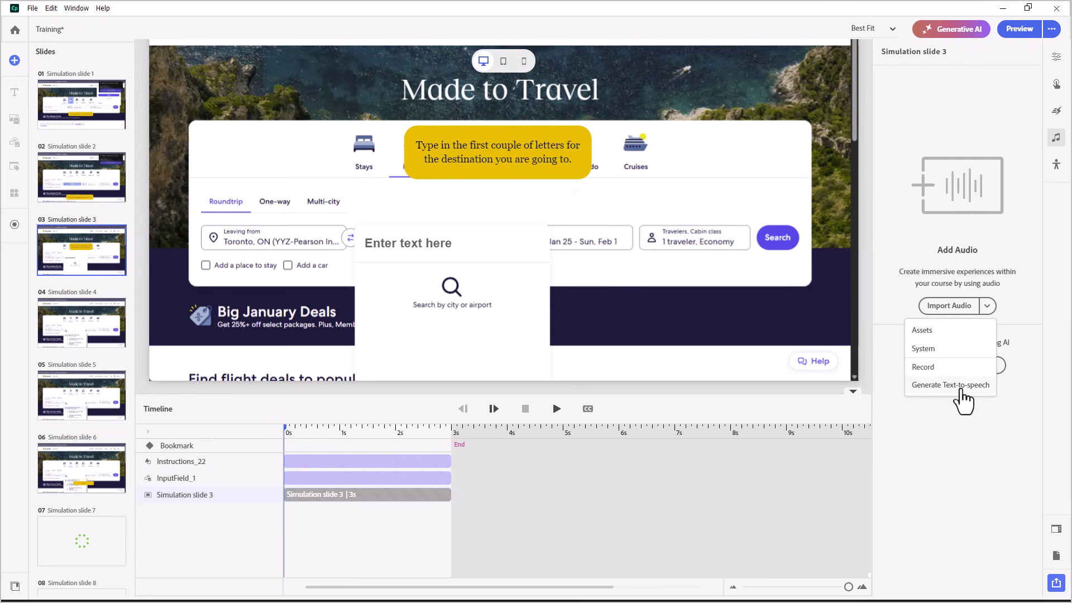
pyautogui.click(950, 385)
pyautogui.click(501, 397)
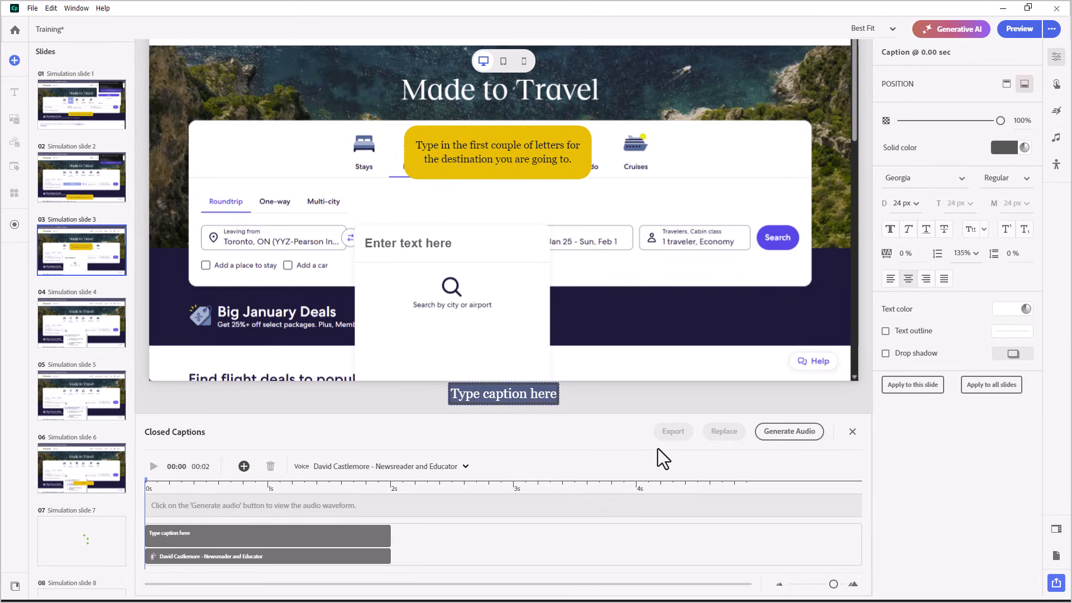
pyautogui.hotkey('ctrl', 'v')
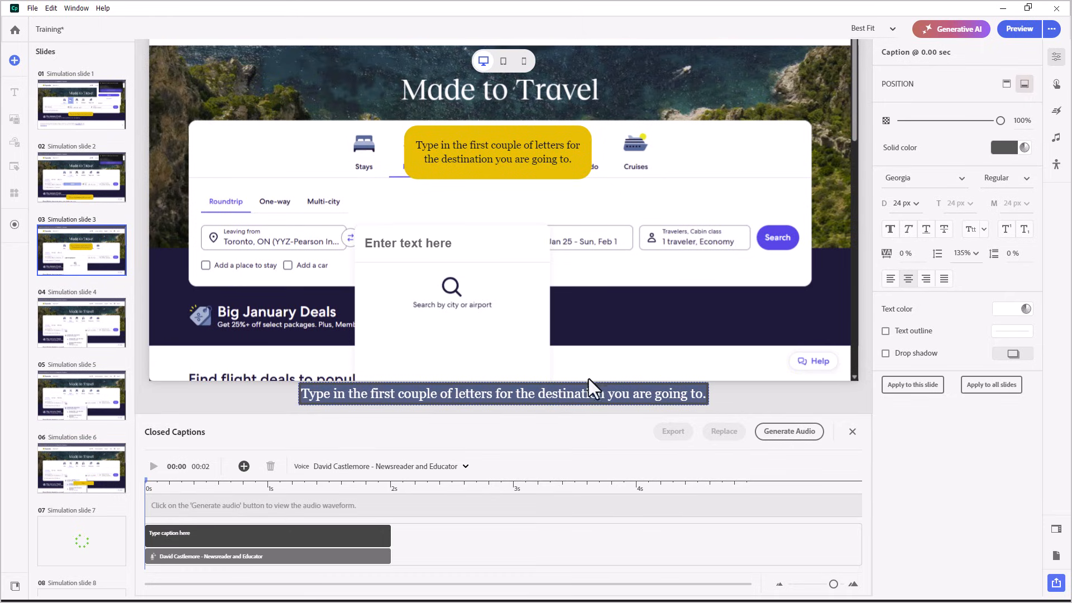
# Step: Set the caption's voice to Kade Murdock HQ, generate the audio for simulation slide 3, and play it back before closing the captions
pyautogui.click(374, 468)
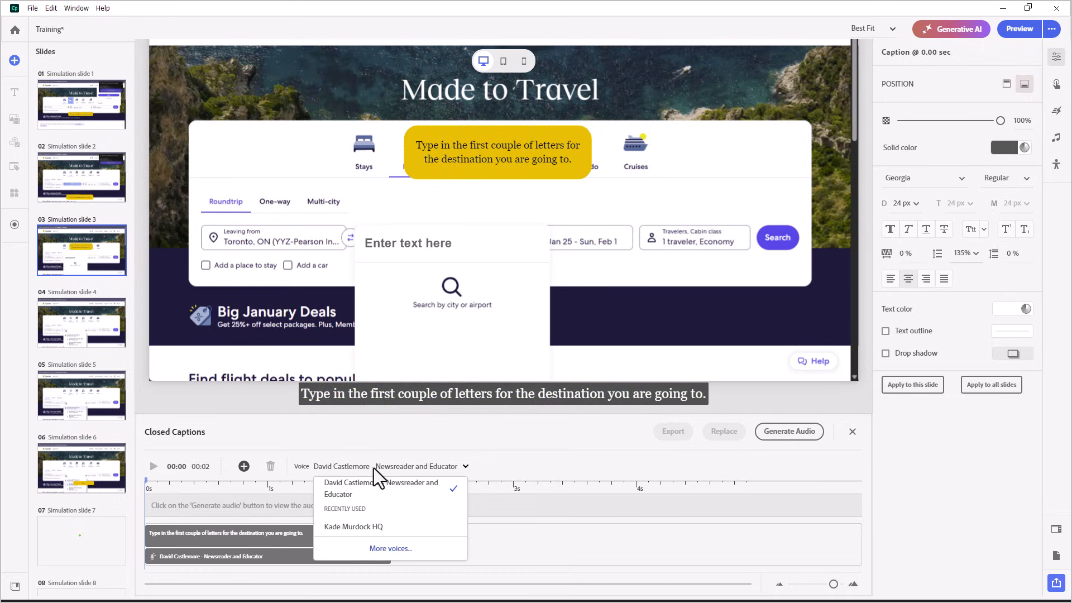
pyautogui.click(368, 527)
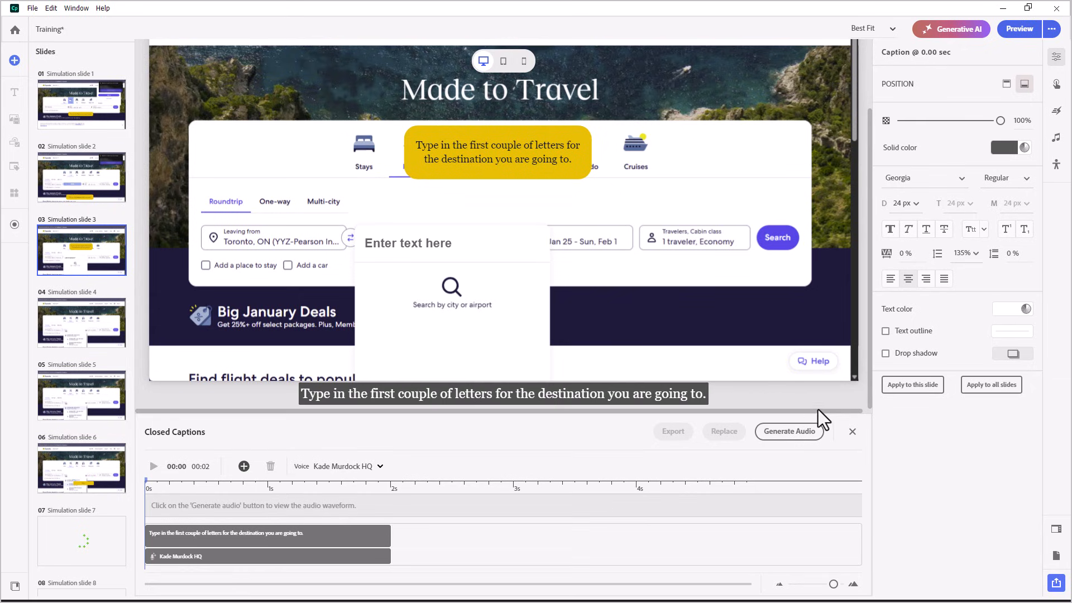
pyautogui.click(791, 431)
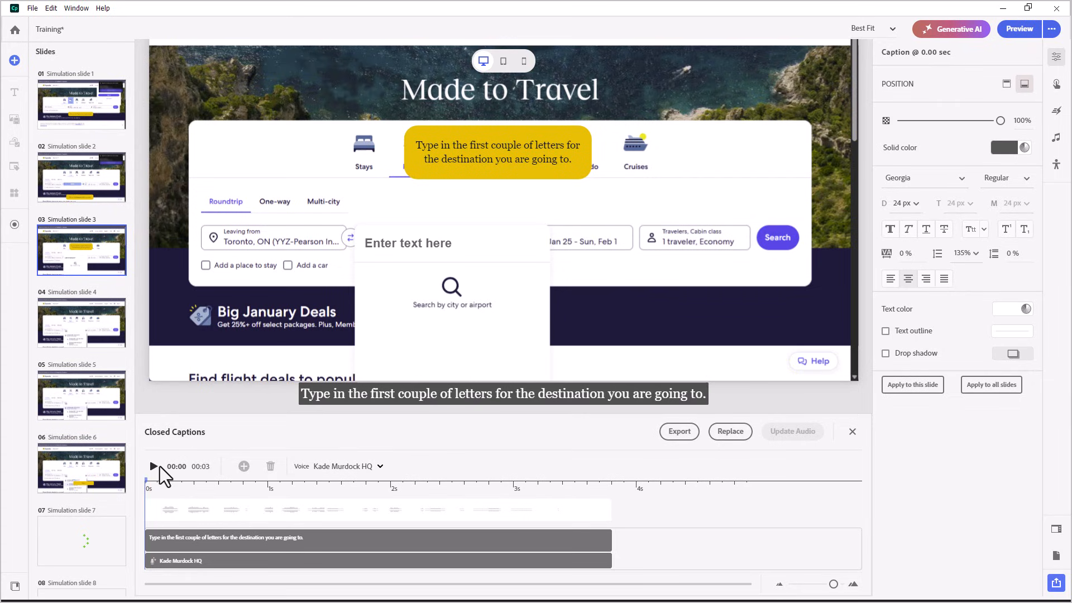
pyautogui.click(155, 467)
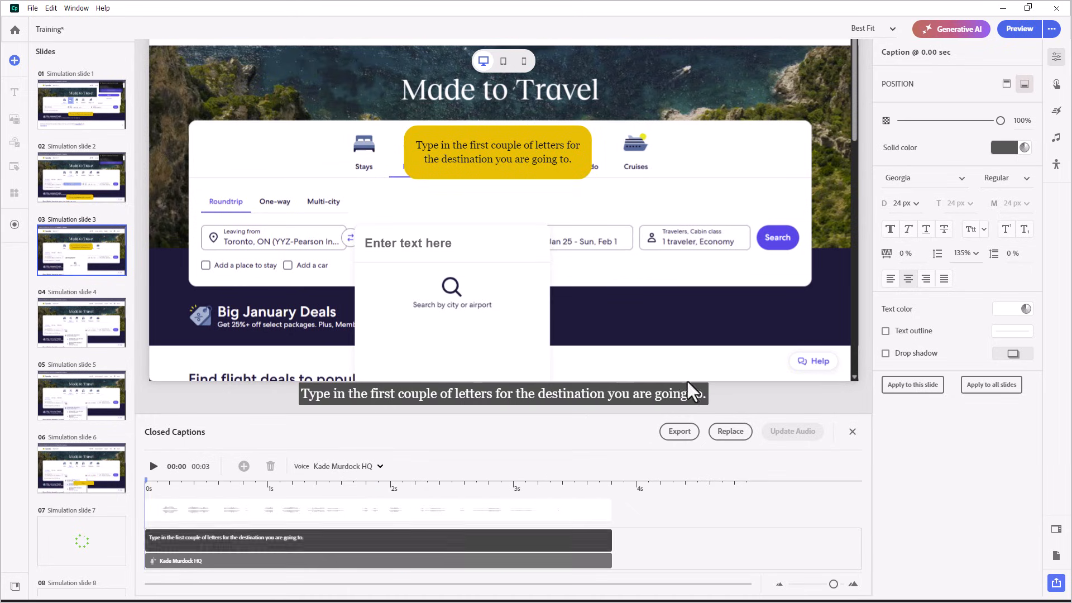
pyautogui.click(852, 432)
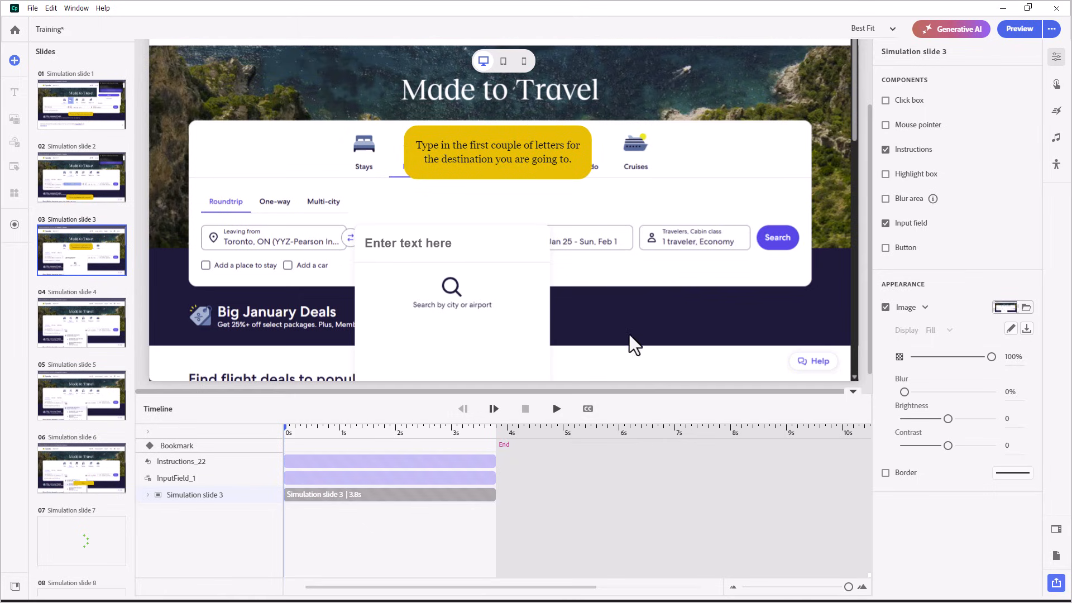
# Step: Add a button to simulation slide 3, label it "EXIT", and open its interaction settings
pyautogui.click(885, 248)
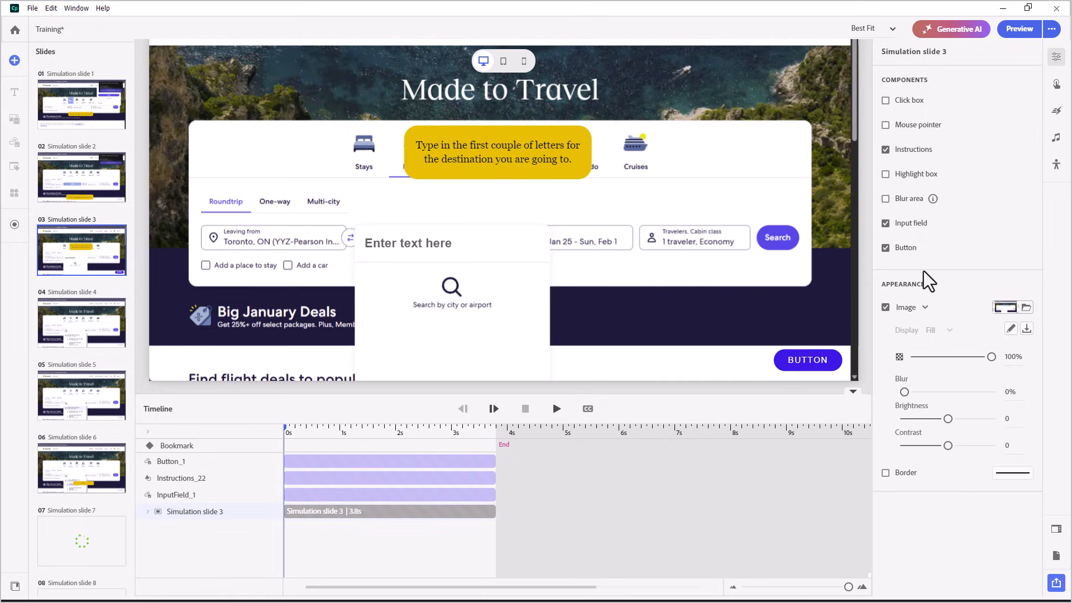
pyautogui.click(796, 364)
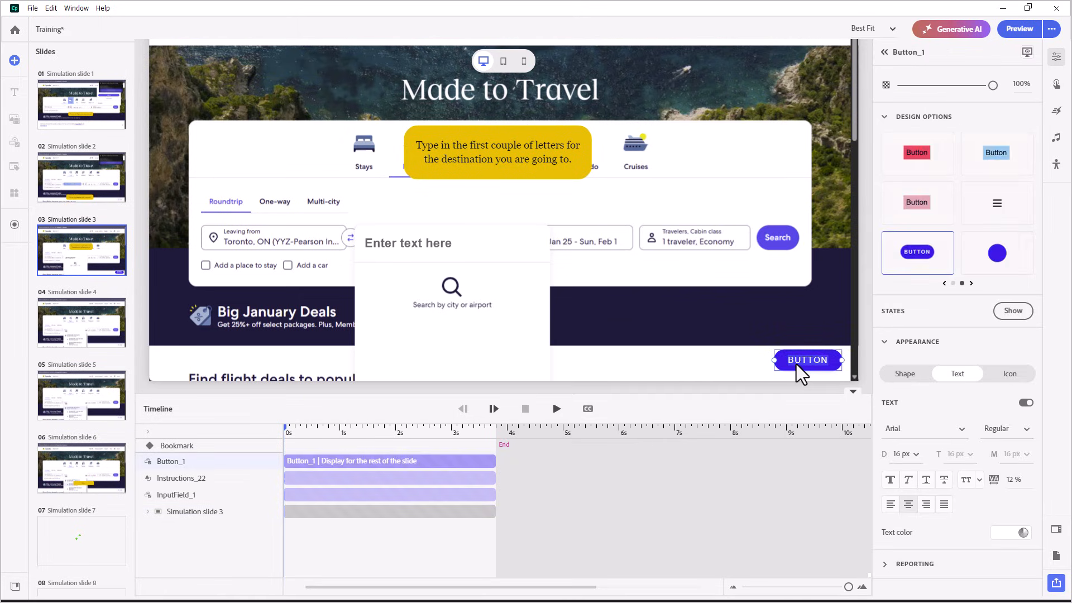
pyautogui.write('EXIT')
pyautogui.click(1055, 85)
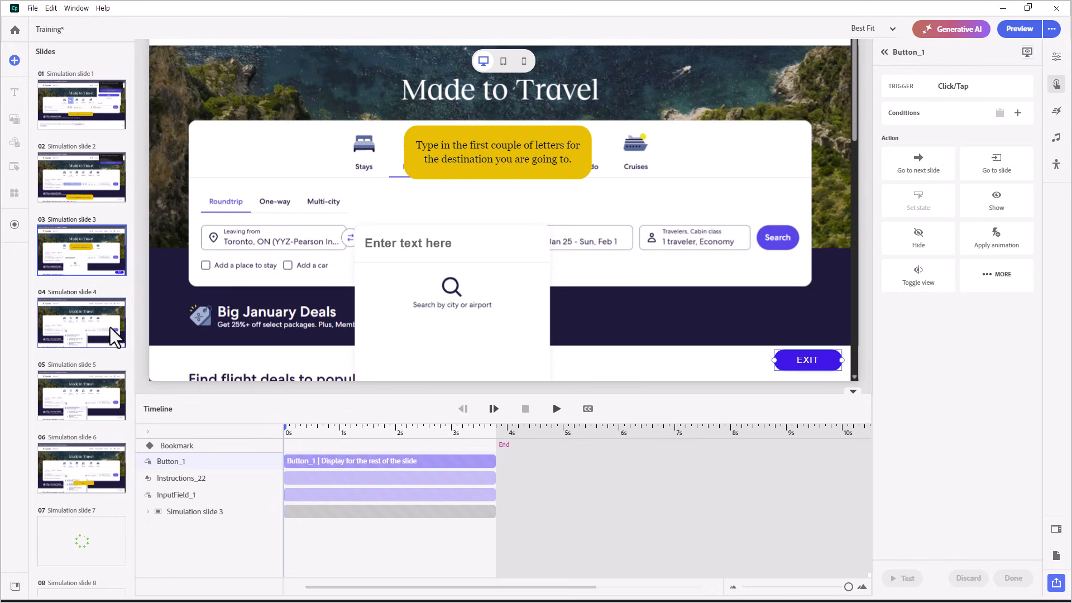
# Step: Select all slides in the project and copy them
pyautogui.click(99, 173)
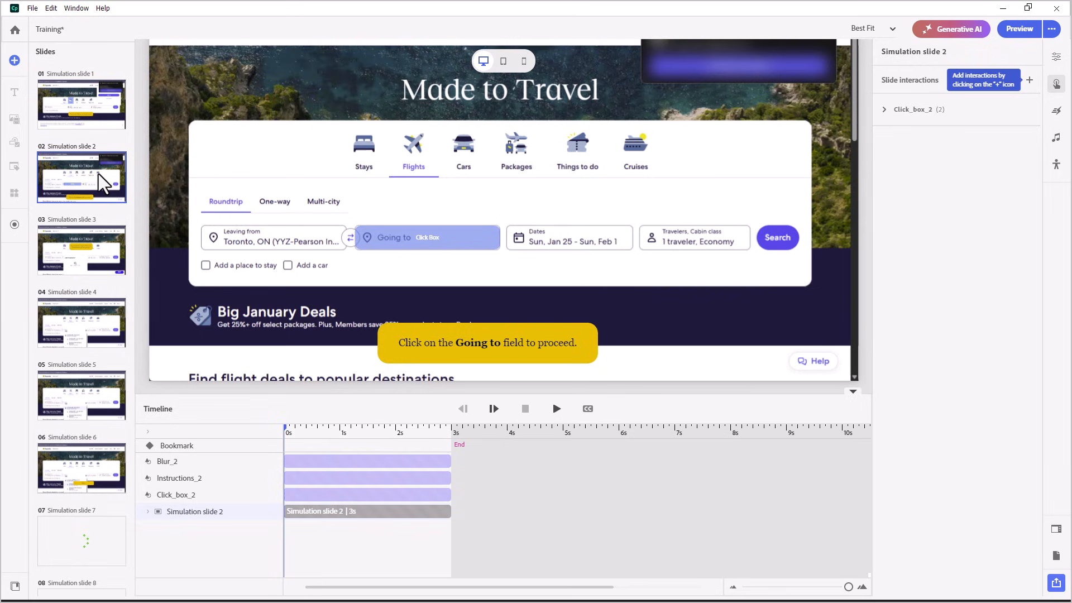
pyautogui.hotkey('ctrl', 'a')
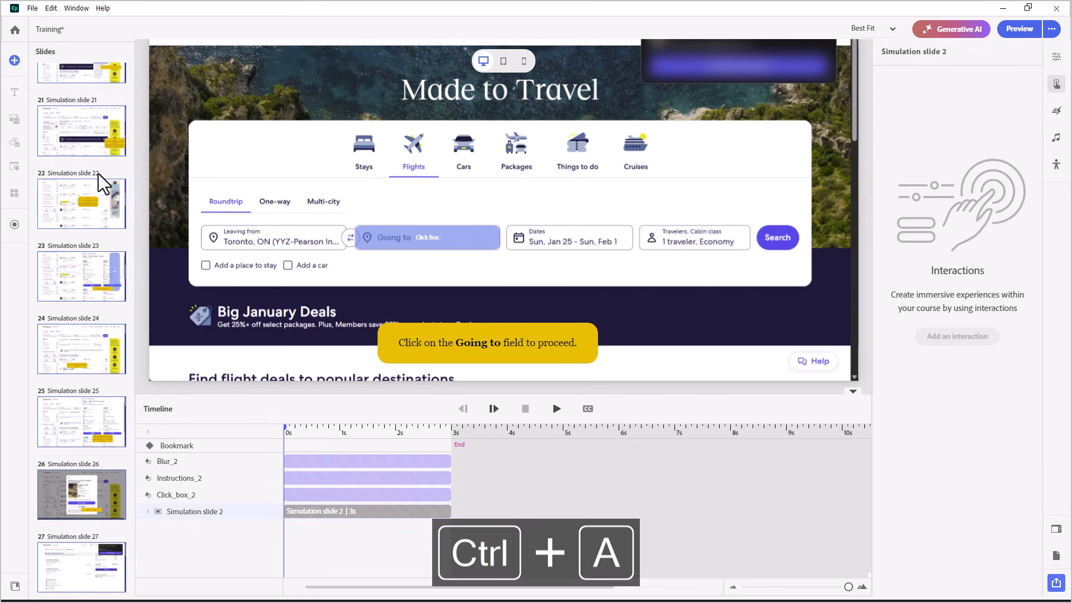
pyautogui.hotkey('ctrl', 'c')
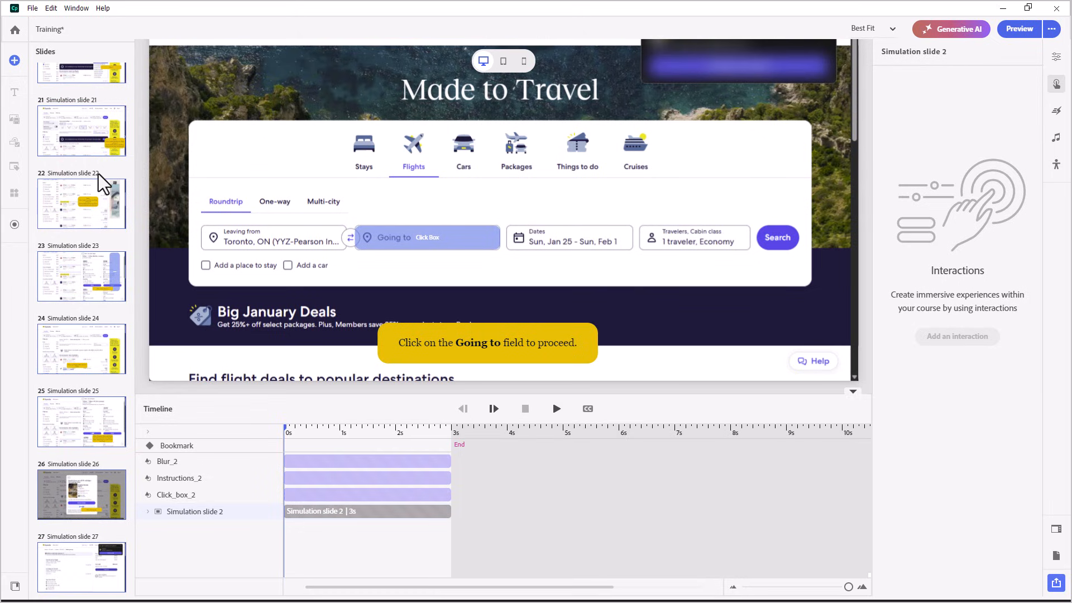
pyautogui.scroll(15, 75, 96)
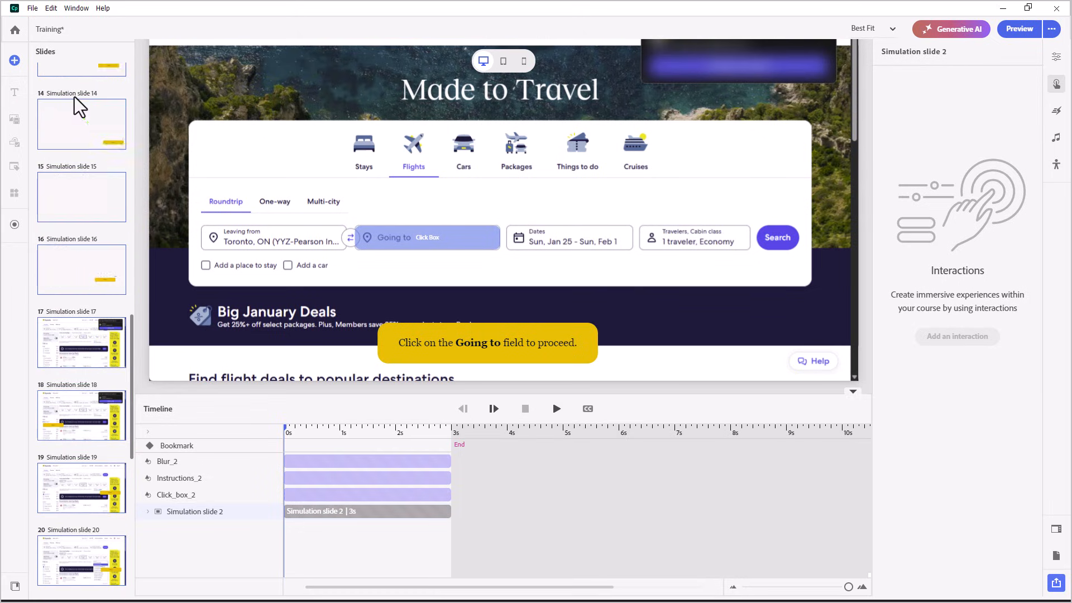
# Step: Preview the project from simulation slide 1, following the Flights and Going to prompts and entering "las" as the destination, and close the preview
pyautogui.click(78, 96)
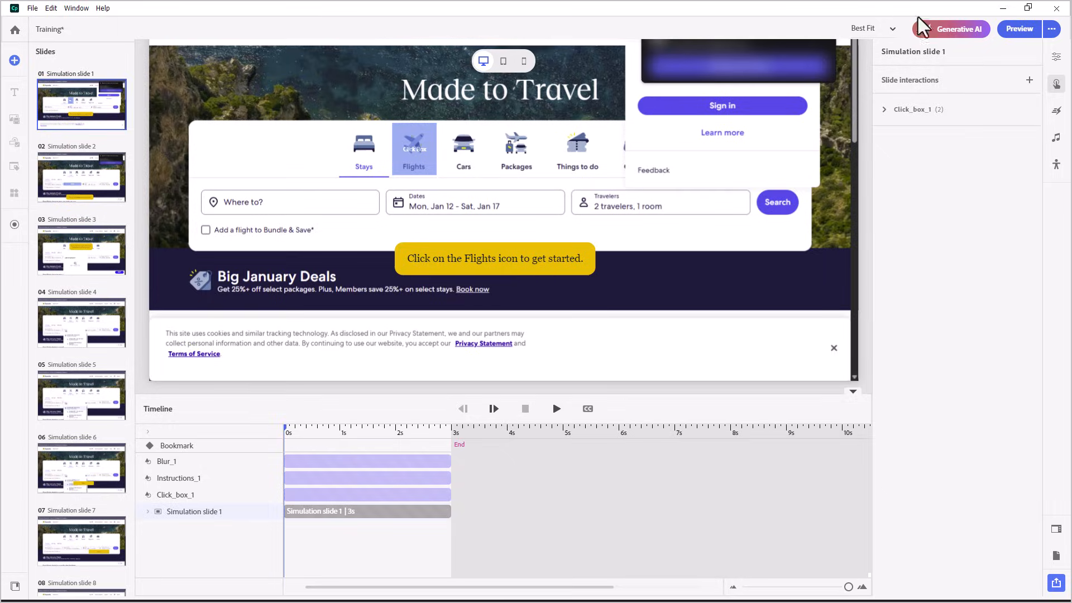
pyautogui.click(1023, 32)
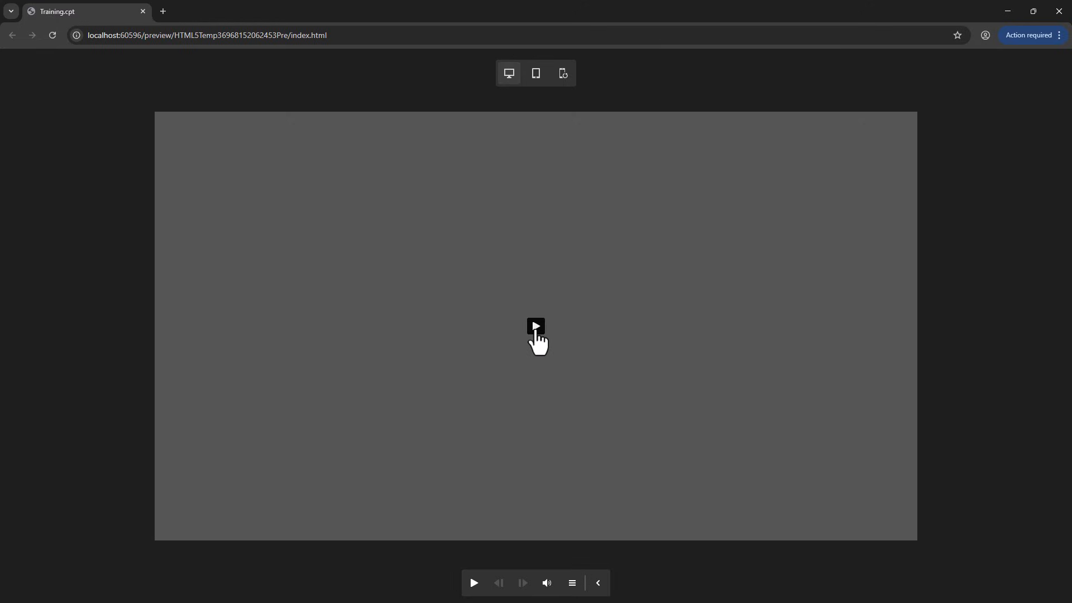
pyautogui.click(536, 327)
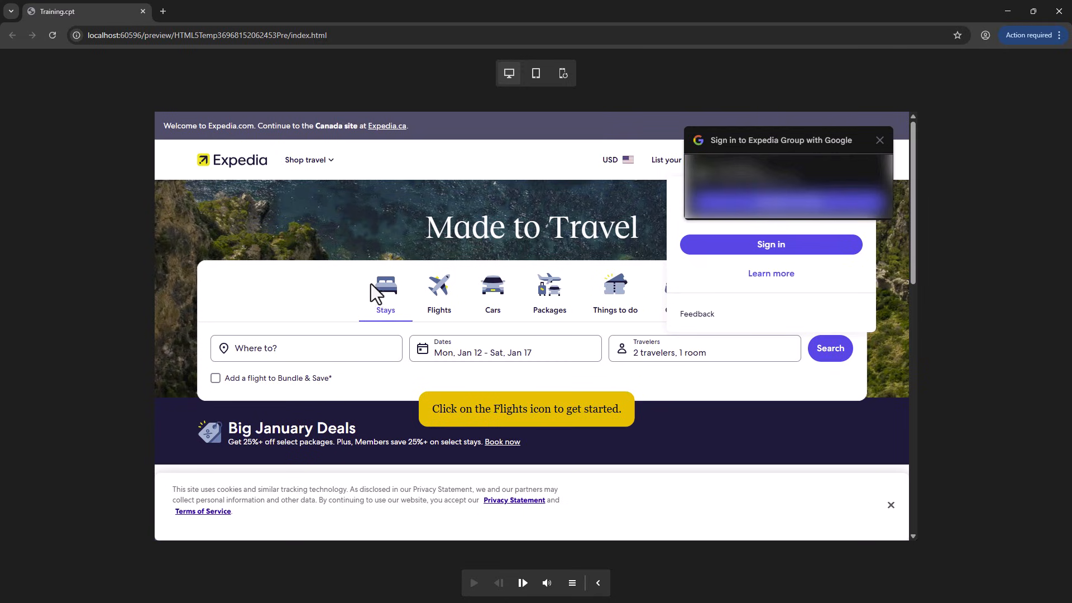
pyautogui.click(445, 290)
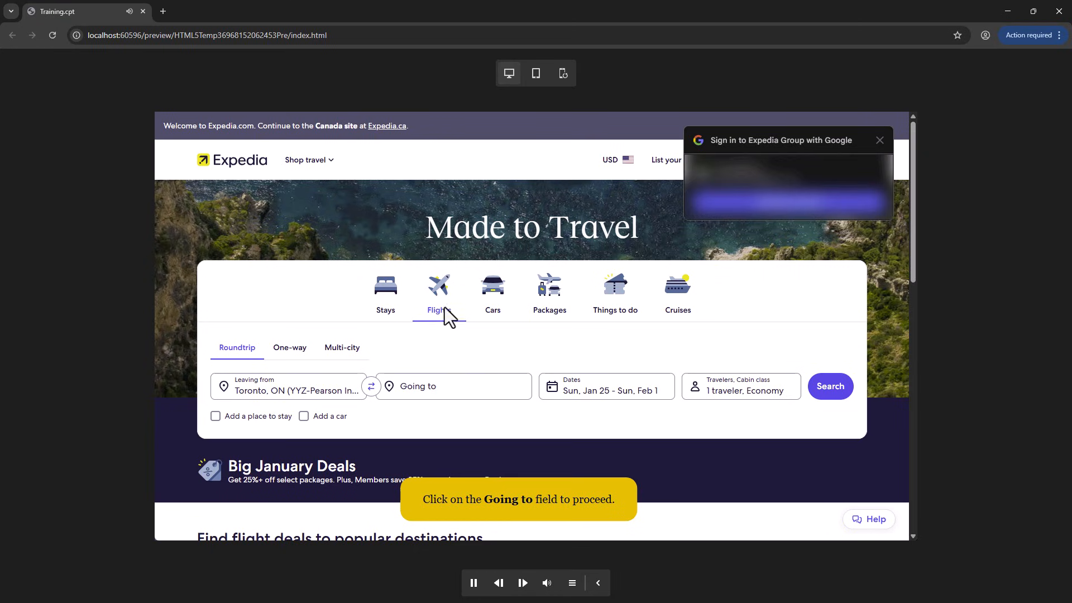
pyautogui.click(443, 386)
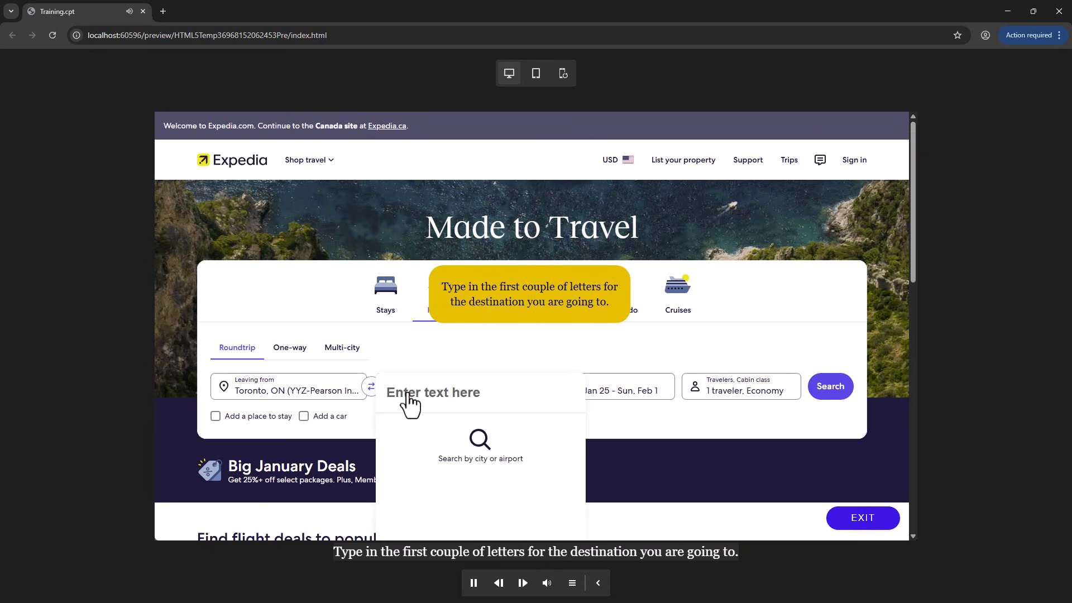
pyautogui.write('las')
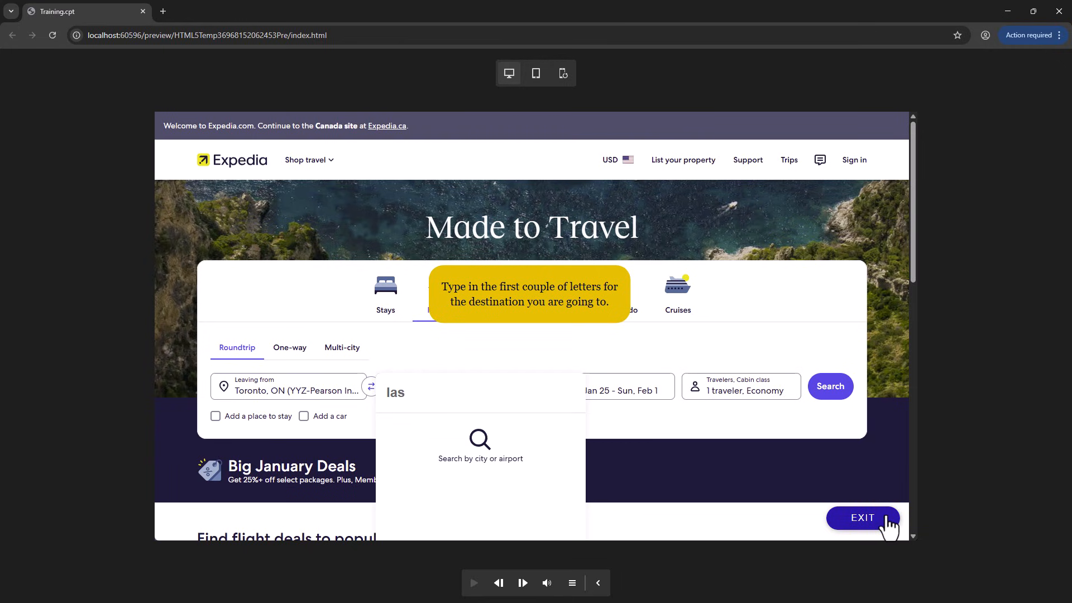
pyautogui.click(1058, 11)
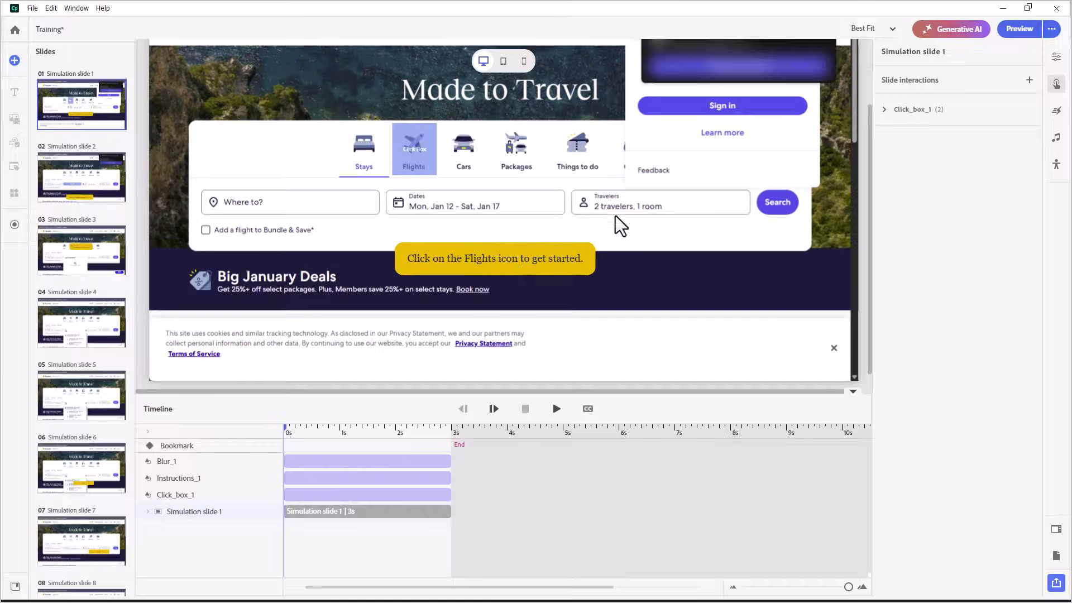
# Step: Revisit simulation slide 3 and open simulation slide 4
pyautogui.click(113, 259)
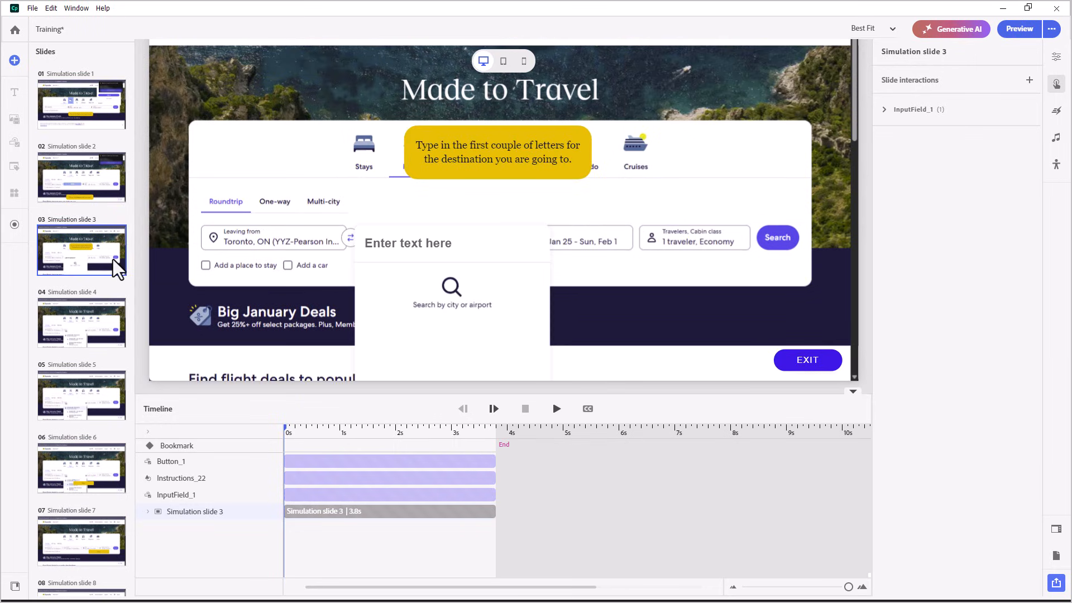
pyautogui.click(111, 332)
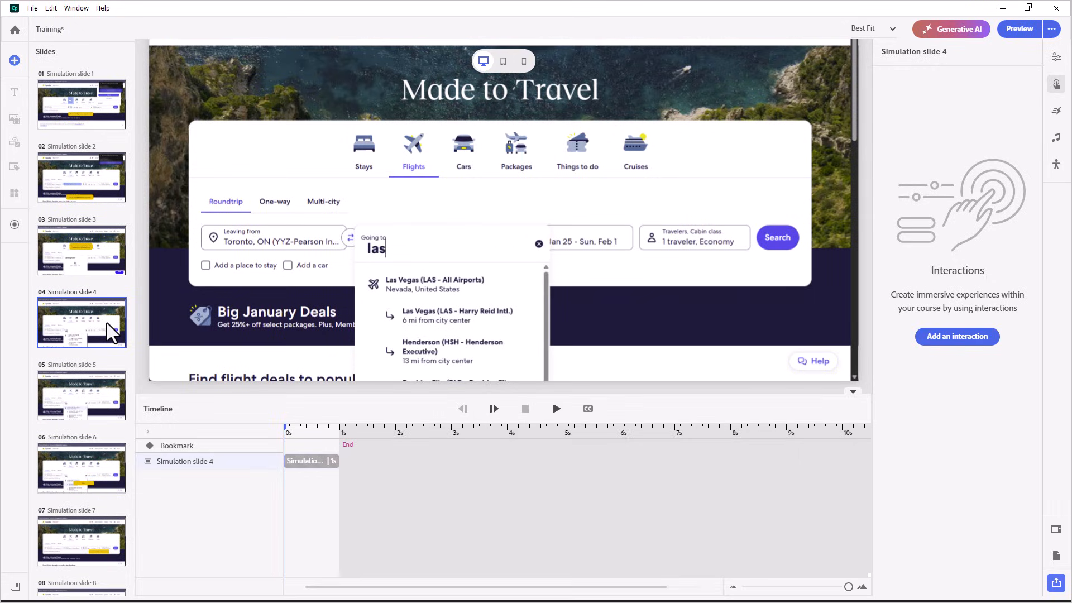